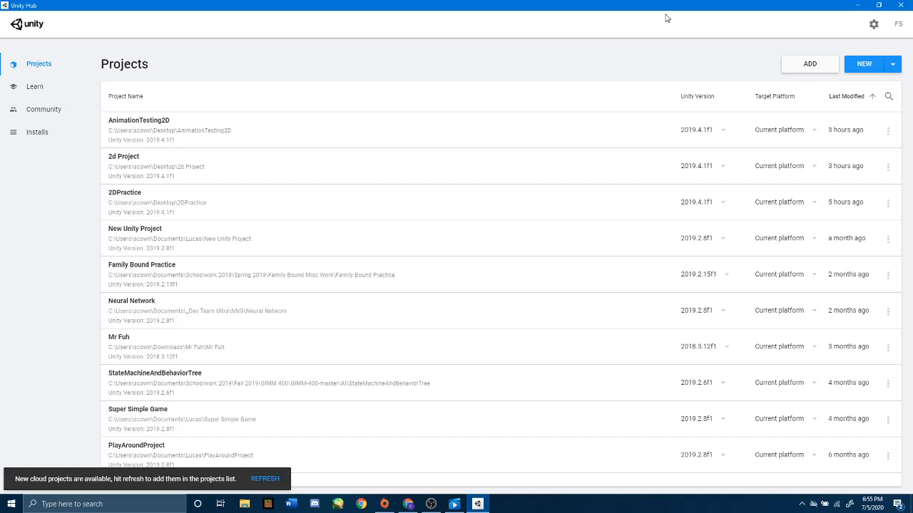
# Create a new project from the 2D template named "2D Platformer" on the Desktop
pyautogui.click(871, 69)
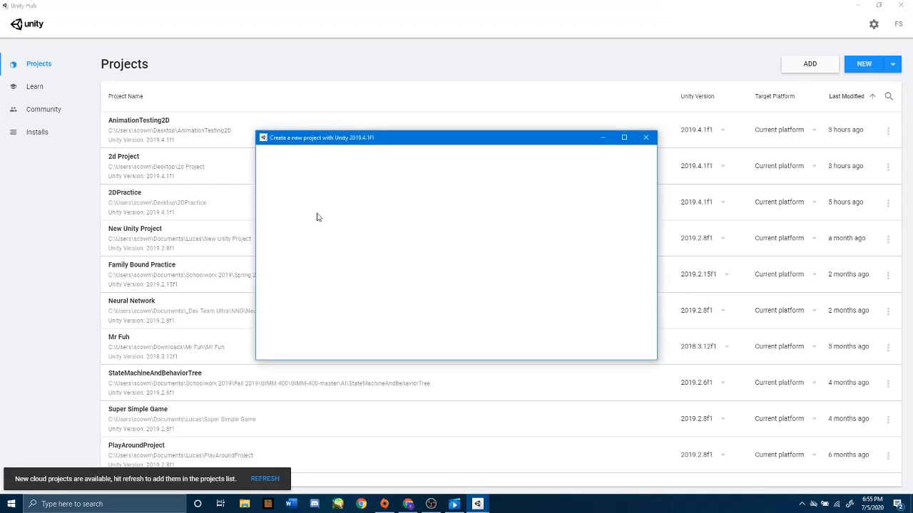
pyautogui.click(296, 223)
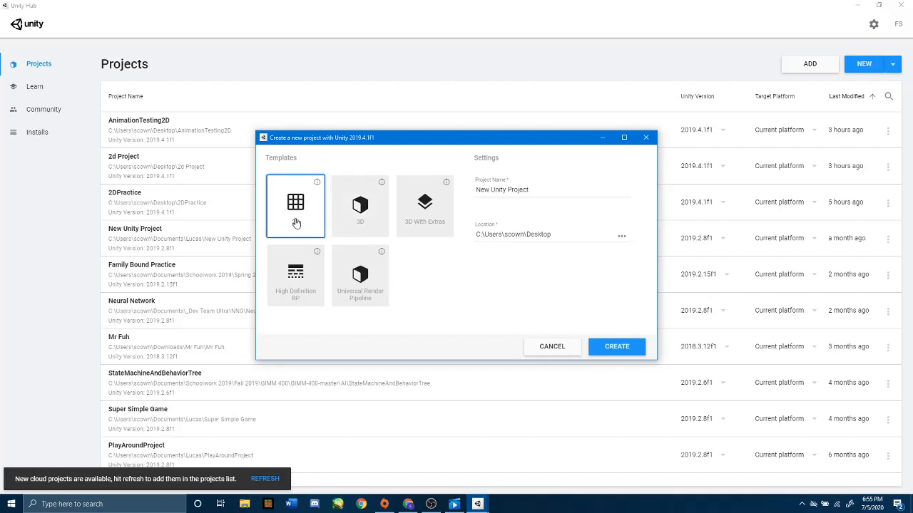
pyautogui.moveTo(542, 187); pyautogui.dragTo(445, 201)
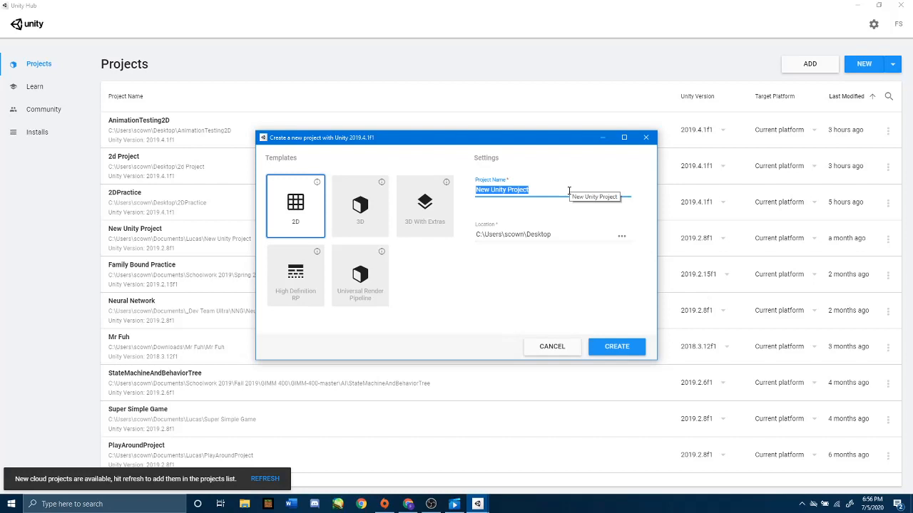
pyautogui.write('2D Platform')
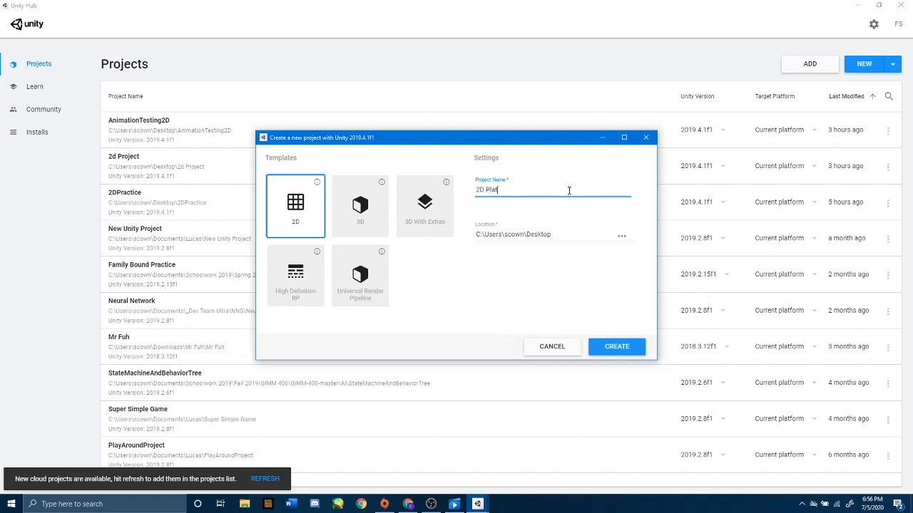
pyautogui.write('er')
pyautogui.click(620, 346)
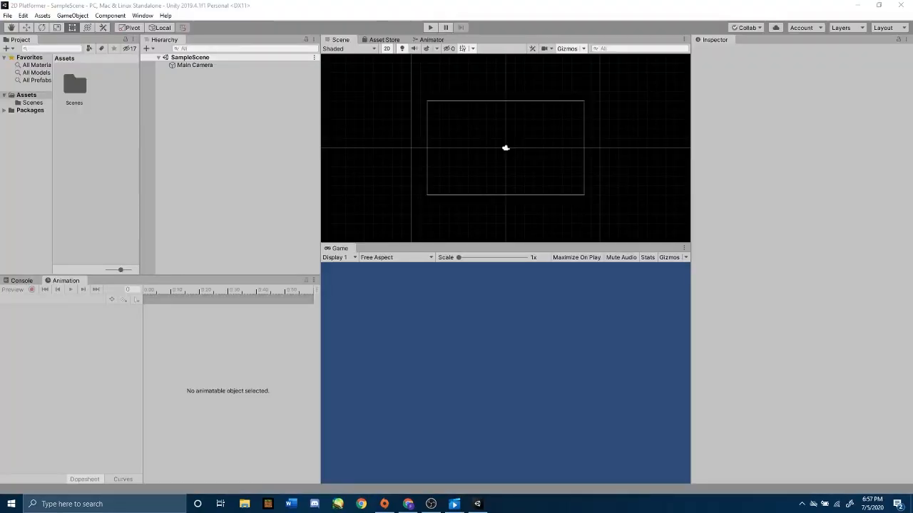
# Bring up the Console and create a folder named "Spritesheets" in the project's Assets
pyautogui.click(22, 280)
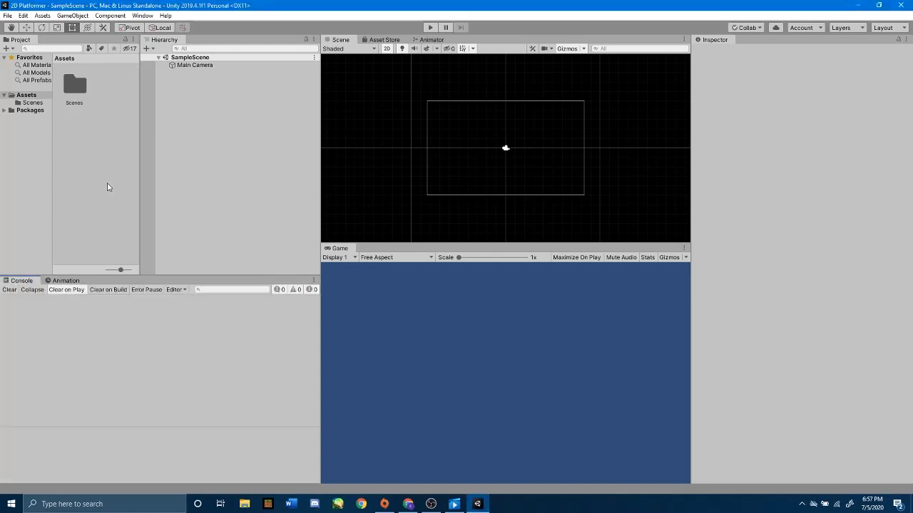
pyautogui.rightClick(99, 155)
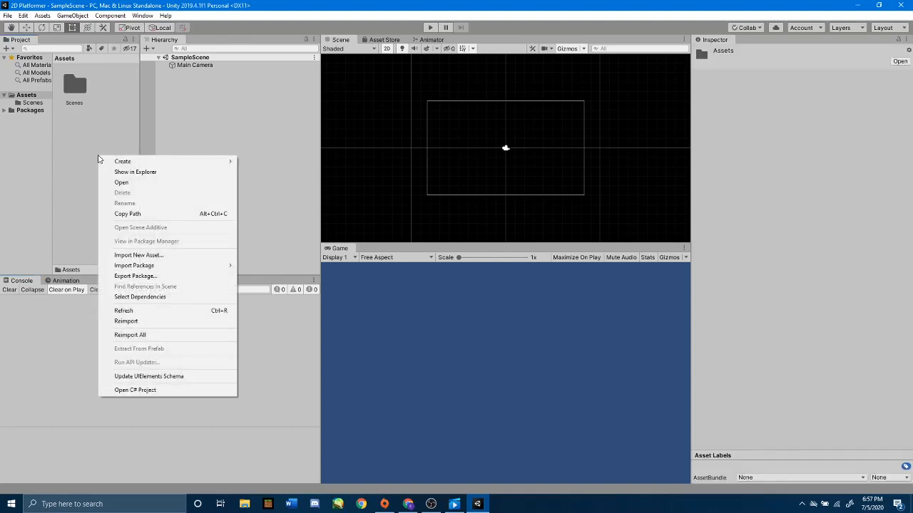
pyautogui.moveTo(132, 163)
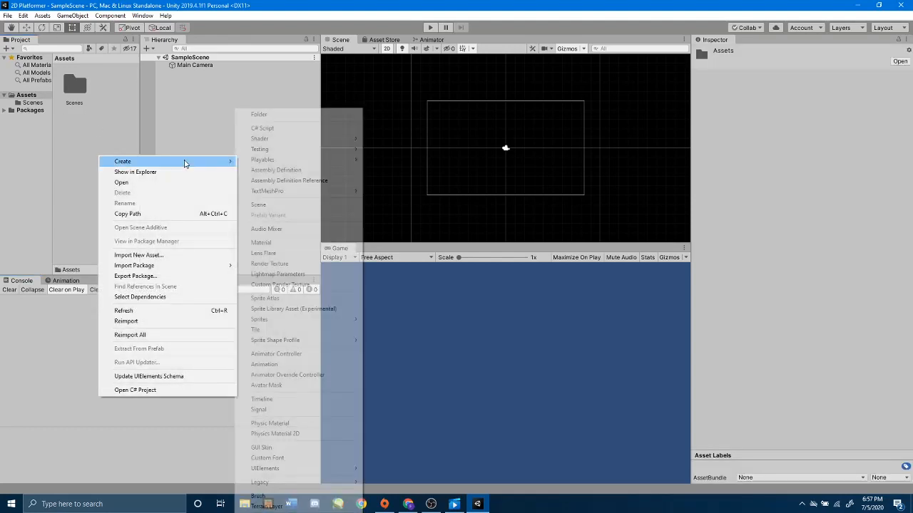
pyautogui.click(259, 118)
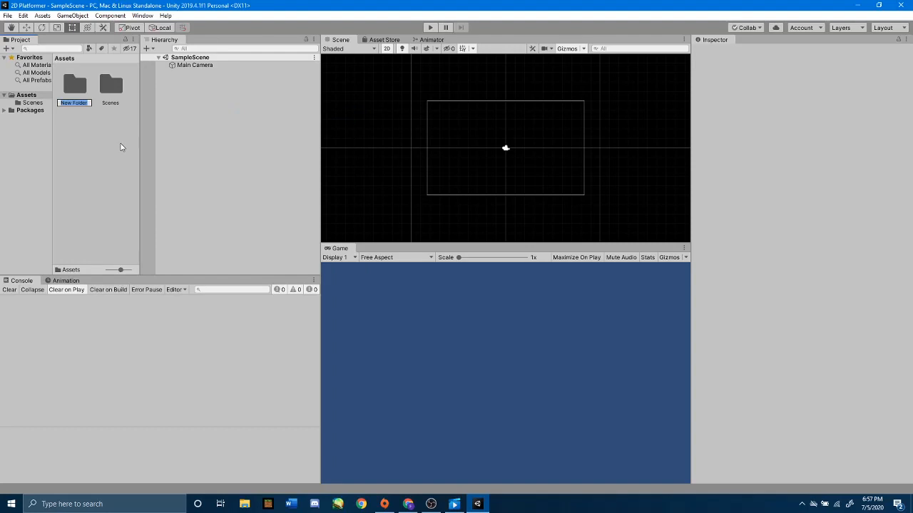
pyautogui.write('Spritesheets')
pyautogui.press('Return')
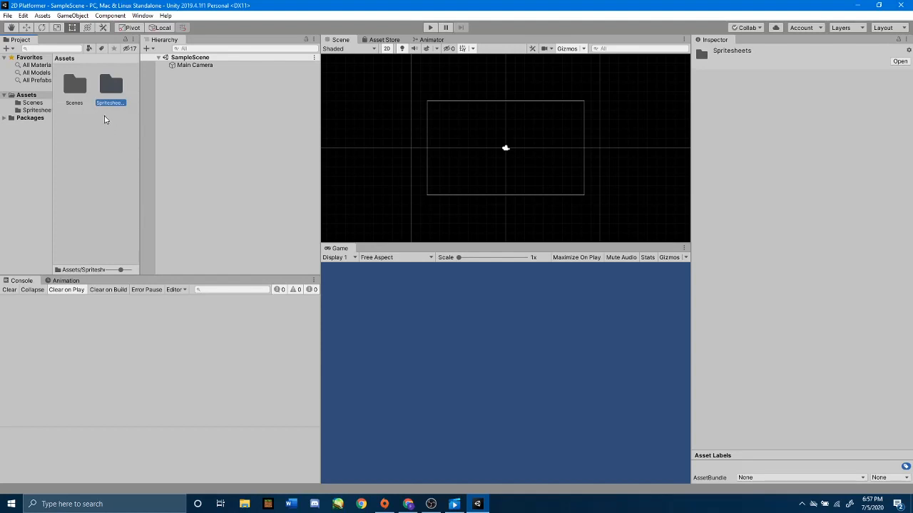
# Import the IdleSpritesheet PNG from the Desktop into the Spritesheets folder
pyautogui.doubleClick(112, 89)
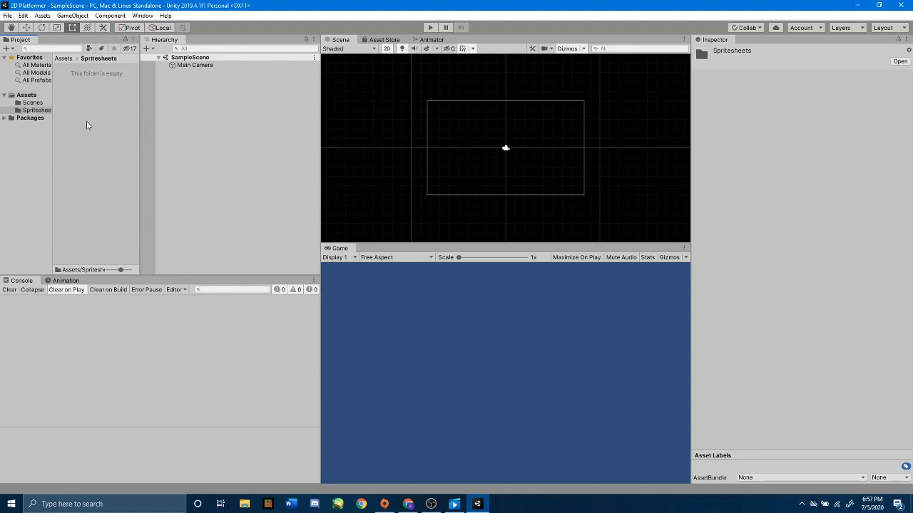
pyautogui.rightClick(98, 111)
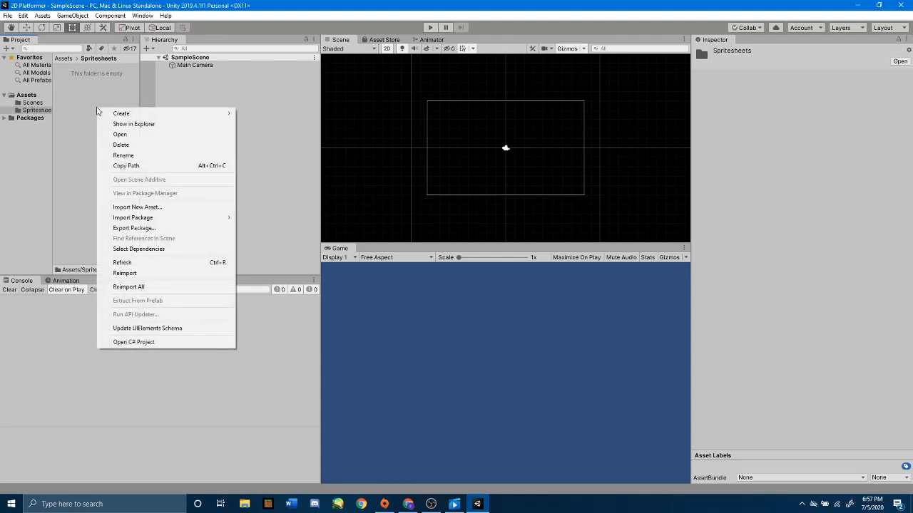
pyautogui.click(177, 207)
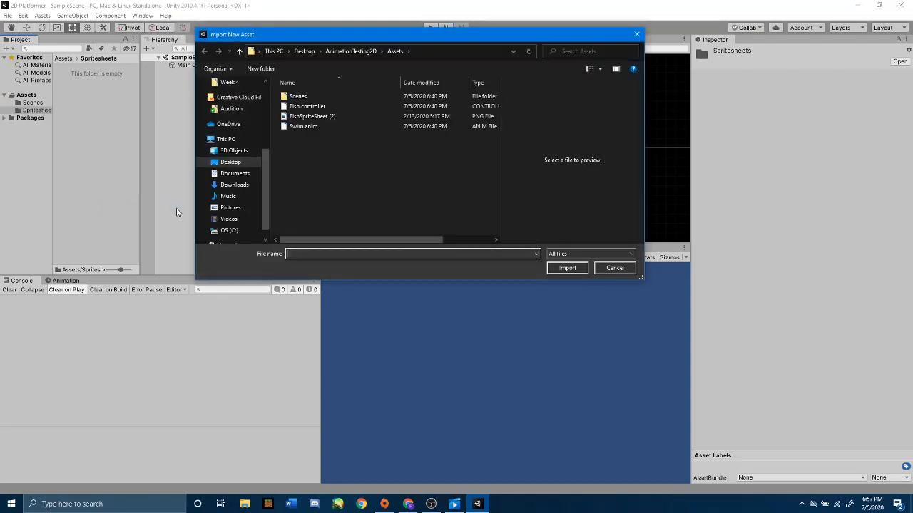
pyautogui.scroll(4, 212, 193)
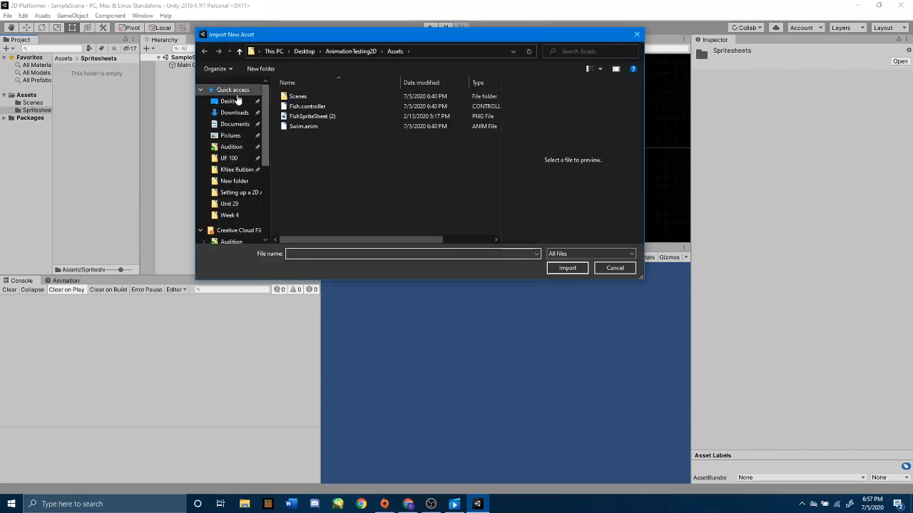
pyautogui.click(233, 102)
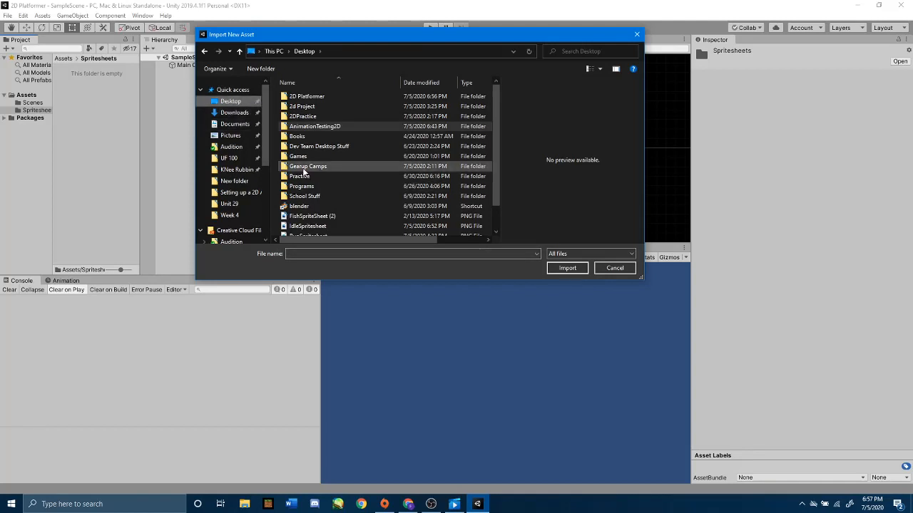
pyautogui.scroll(-1, 294, 169)
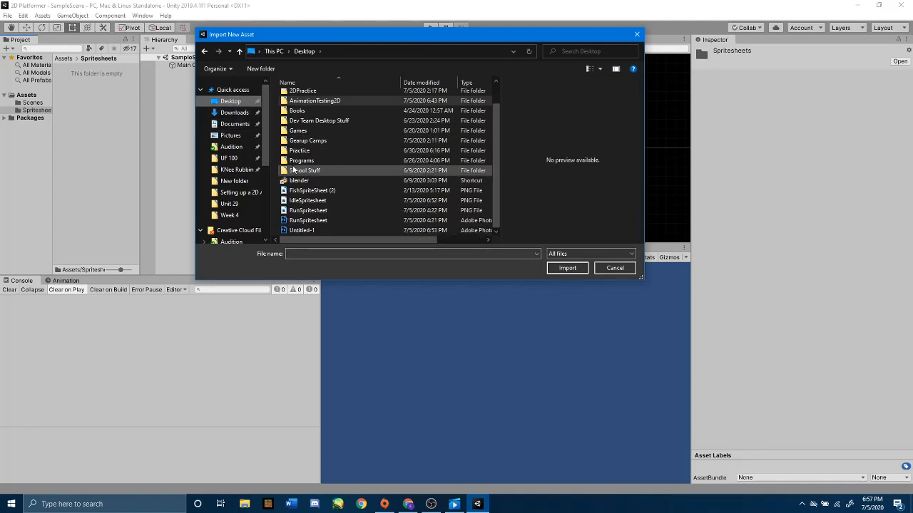
pyautogui.doubleClick(328, 203)
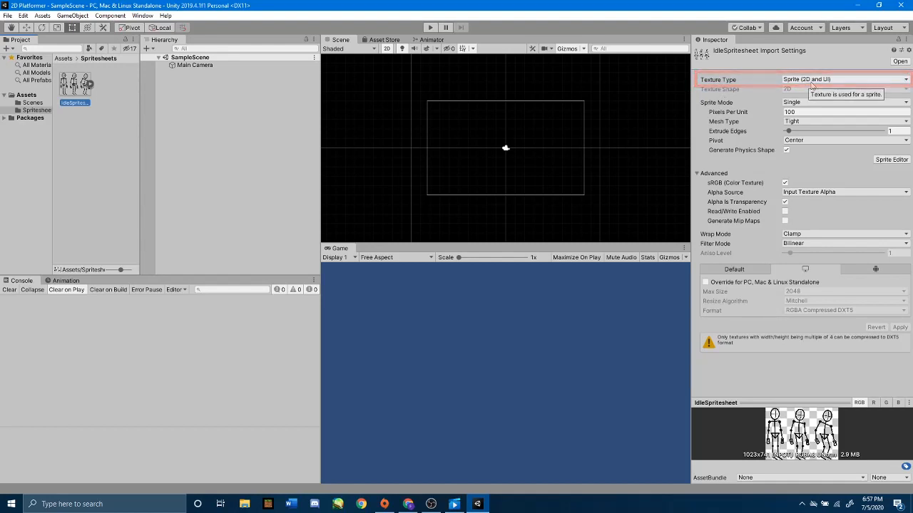
# Keep the idle spritesheet's texture type as Sprite (2D and UI), set its sprite mode to Multiple, and apply the import settings
pyautogui.click(906, 80)
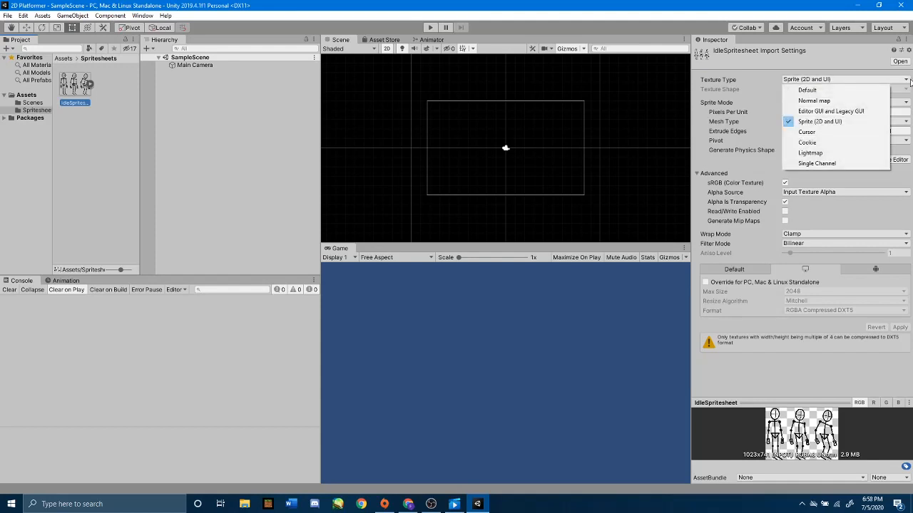
pyautogui.click(857, 126)
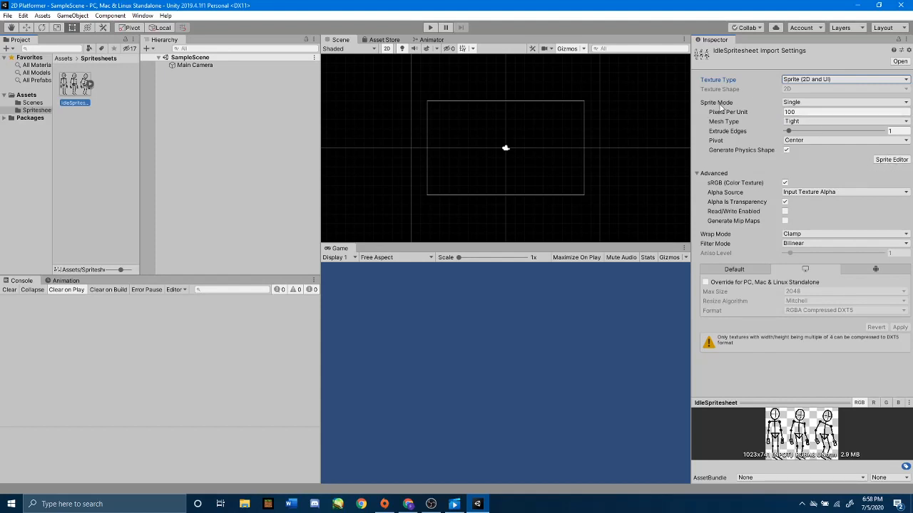
pyautogui.click(798, 104)
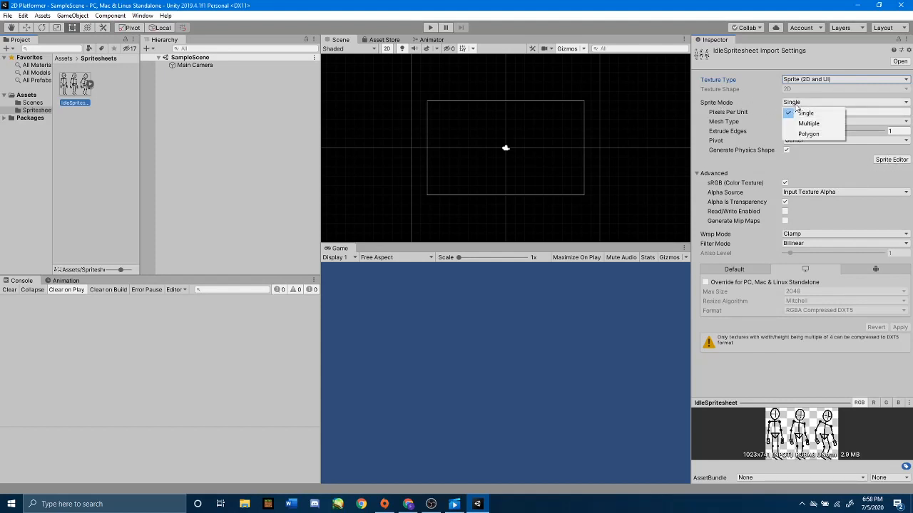
pyautogui.click(800, 123)
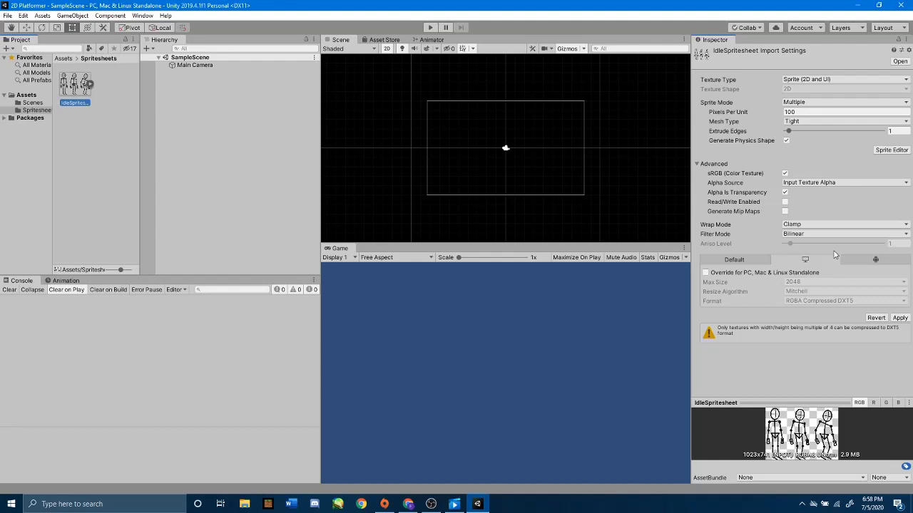
pyautogui.click(900, 319)
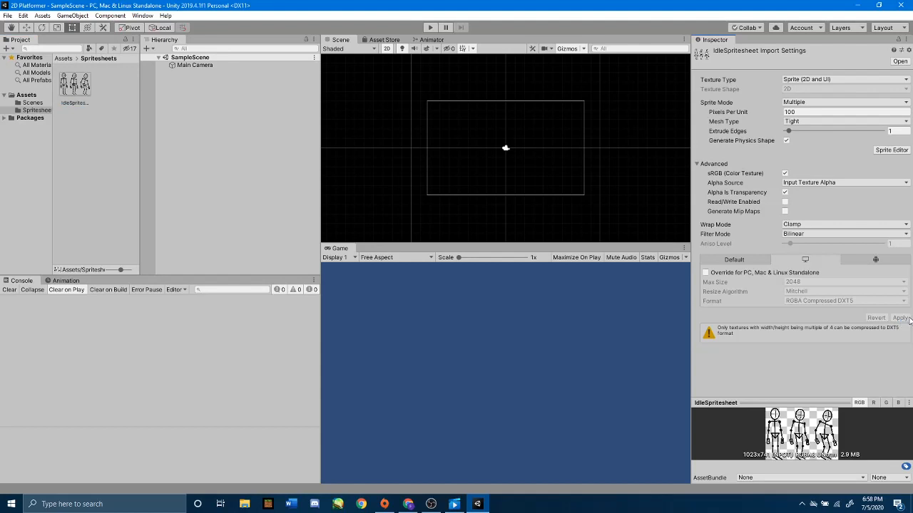
# Slice the idle spritesheet in the Sprite Editor using the Automatic type and a Bottom pivot
pyautogui.click(891, 151)
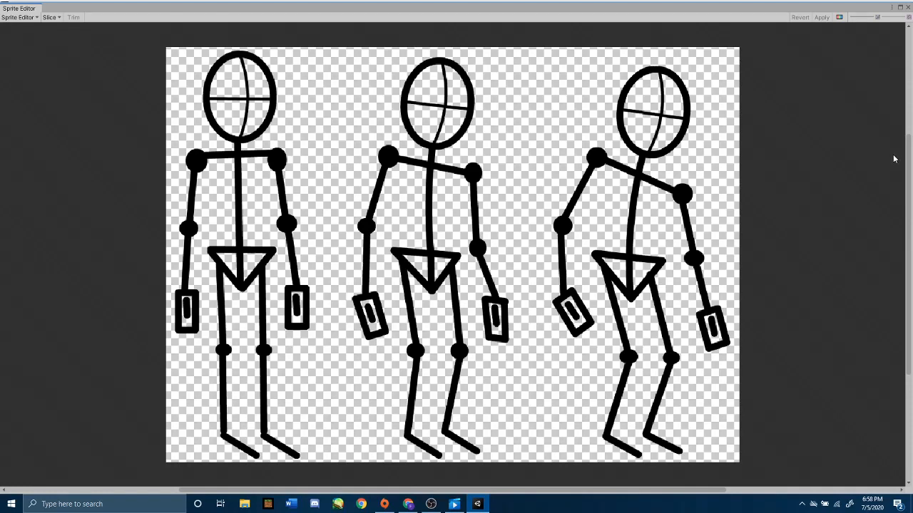
pyautogui.click(59, 19)
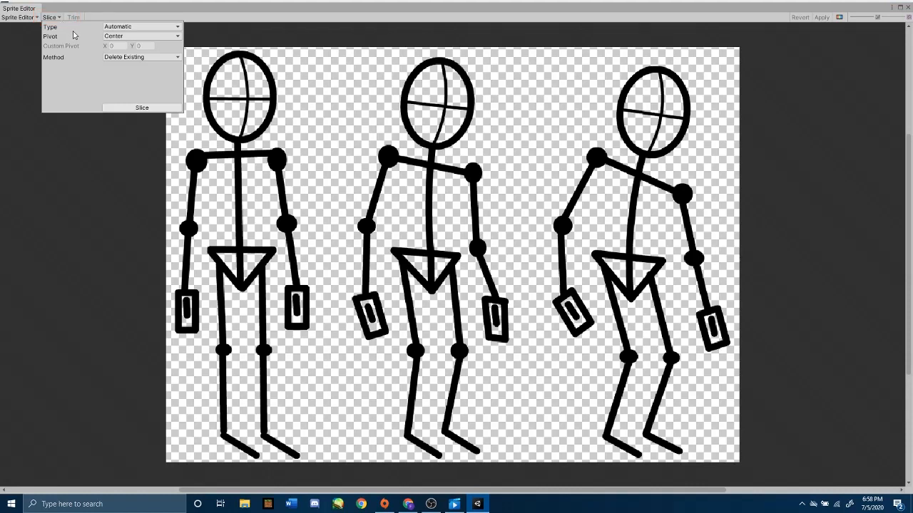
pyautogui.click(121, 36)
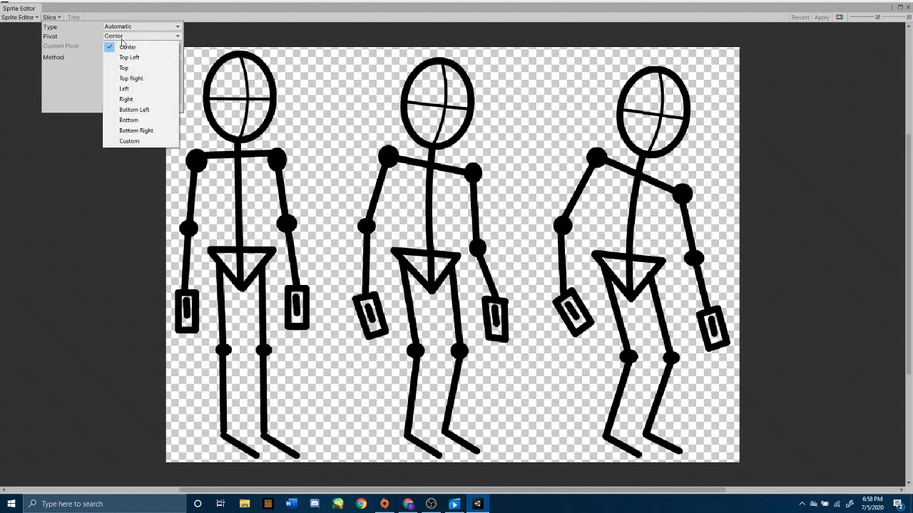
pyautogui.click(129, 120)
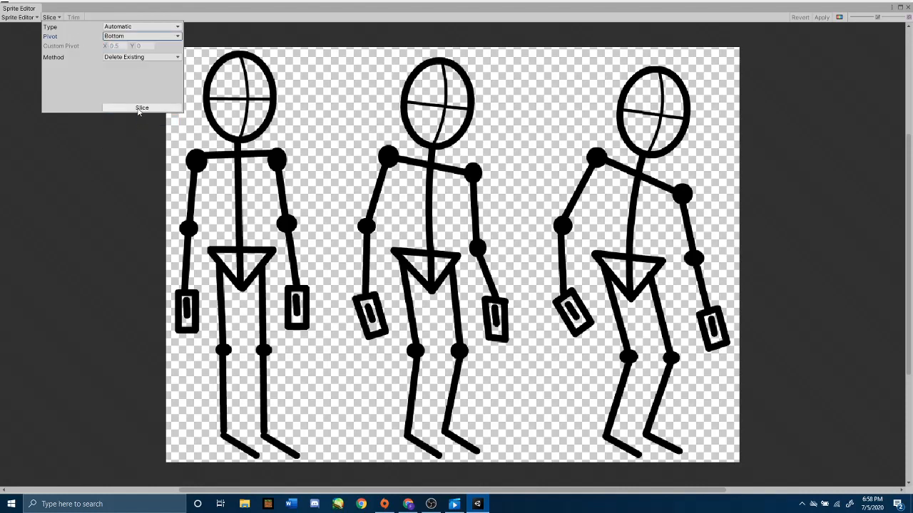
pyautogui.click(139, 110)
pyautogui.click(115, 160)
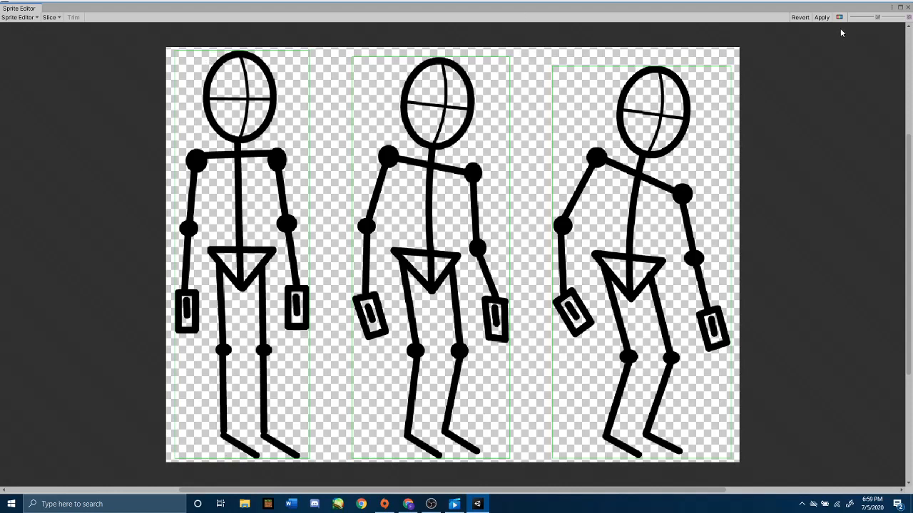
# Check and apply the sprite slices, close the Sprite Editor, and save the scene
pyautogui.press('ctrl')
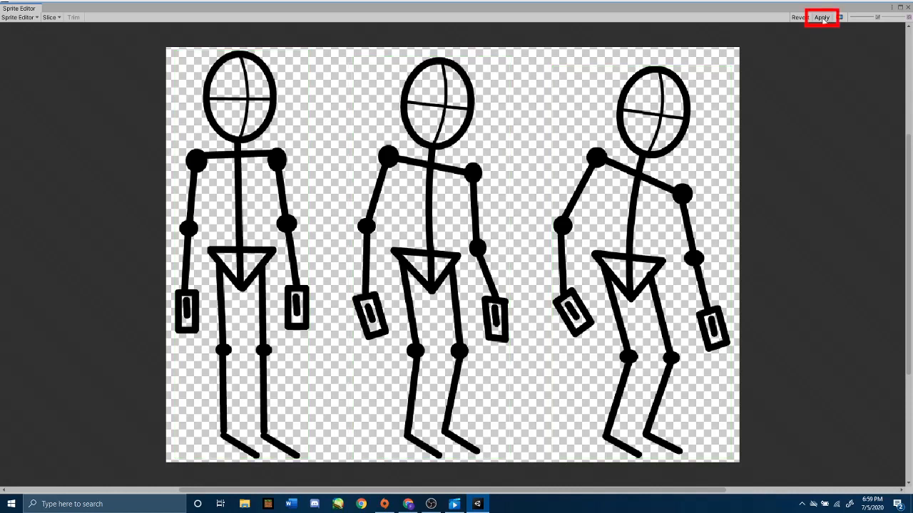
pyautogui.click(822, 17)
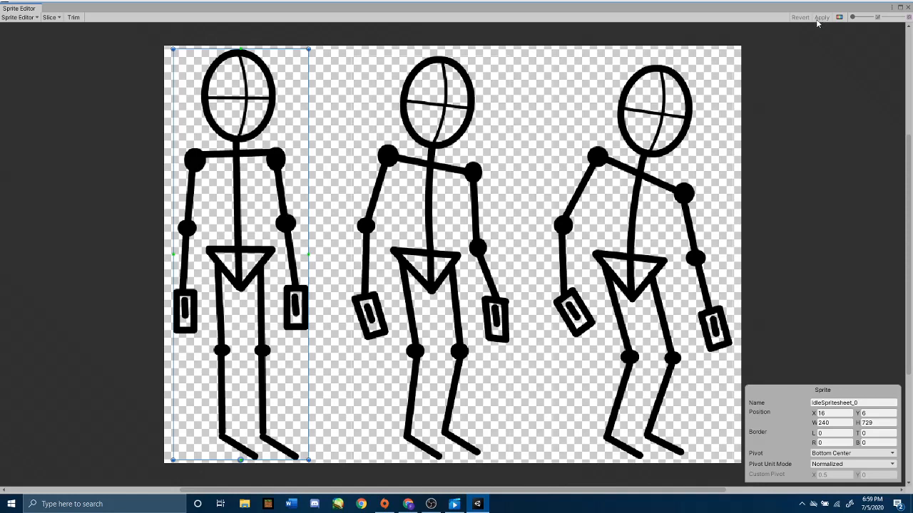
pyautogui.click(907, 8)
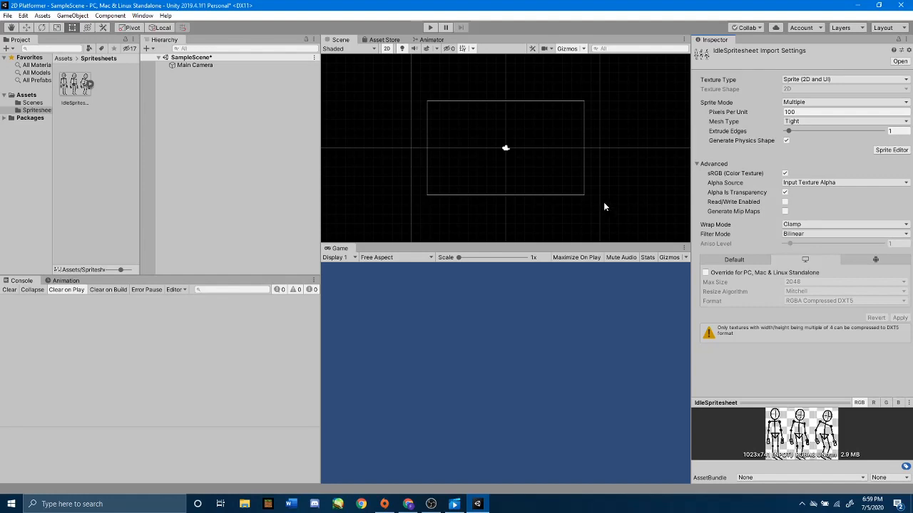
pyautogui.hotkey('ctrl', 's')
# Add a 3D cube to the scene and move it to the camera frame's lower-left corner, at about X -6.73, Y -3.65
pyautogui.rightClick(202, 123)
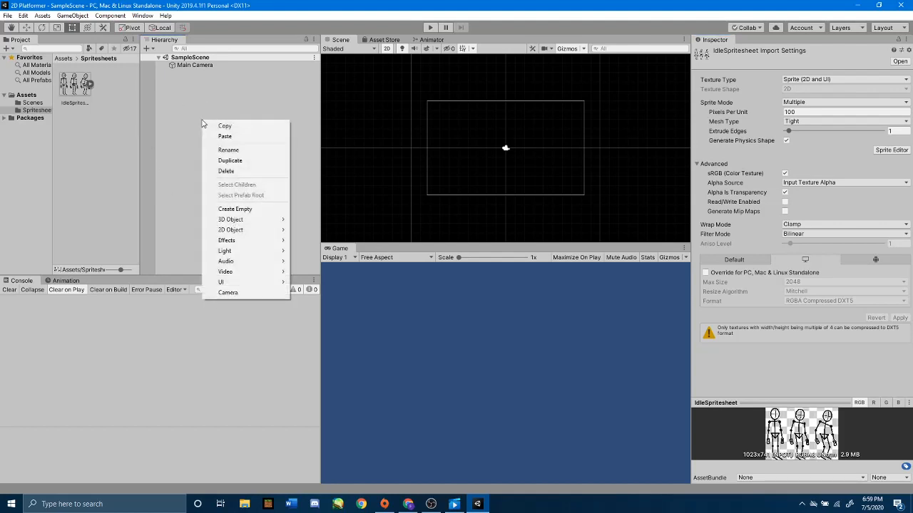
pyautogui.moveTo(252, 223)
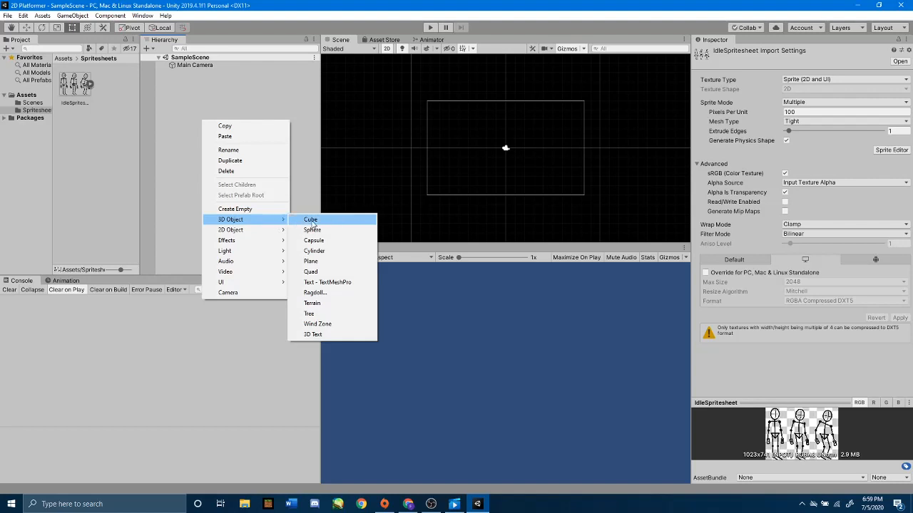
pyautogui.click(311, 220)
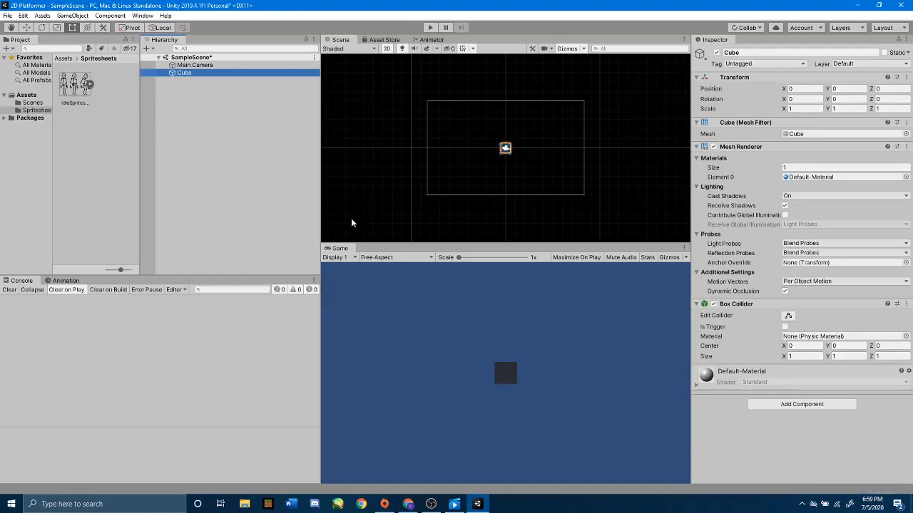
pyautogui.click(26, 27)
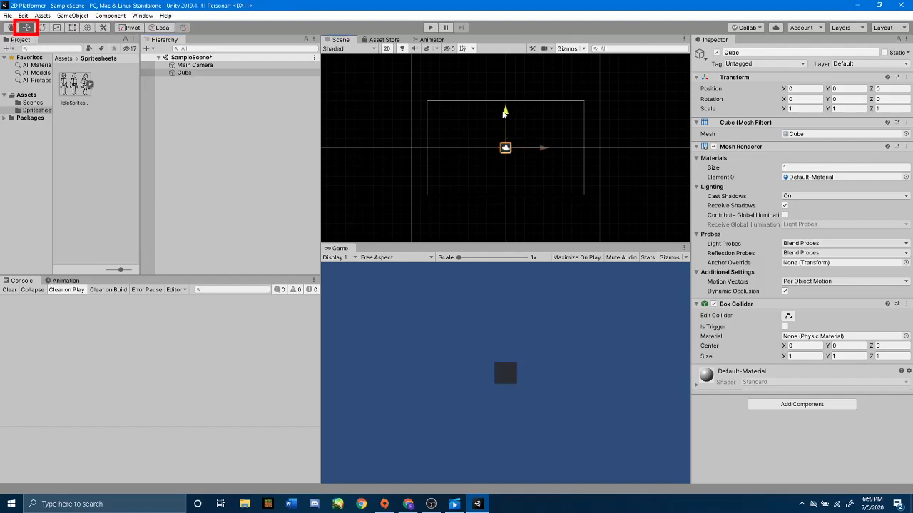
pyautogui.moveTo(503, 110); pyautogui.dragTo(504, 145)
pyautogui.moveTo(545, 186); pyautogui.dragTo(484, 192)
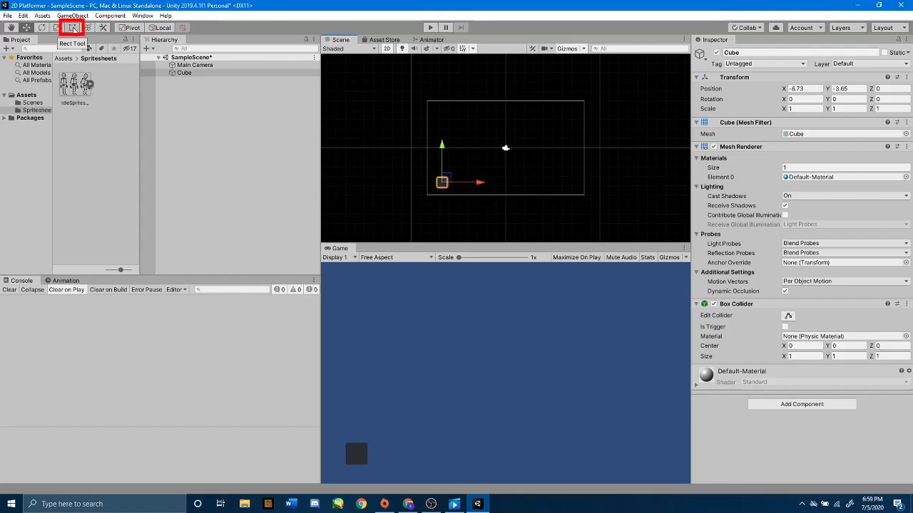
# Stretch the cube horizontally into a platform with the Rect Tool and set its X scale to 6
pyautogui.click(73, 29)
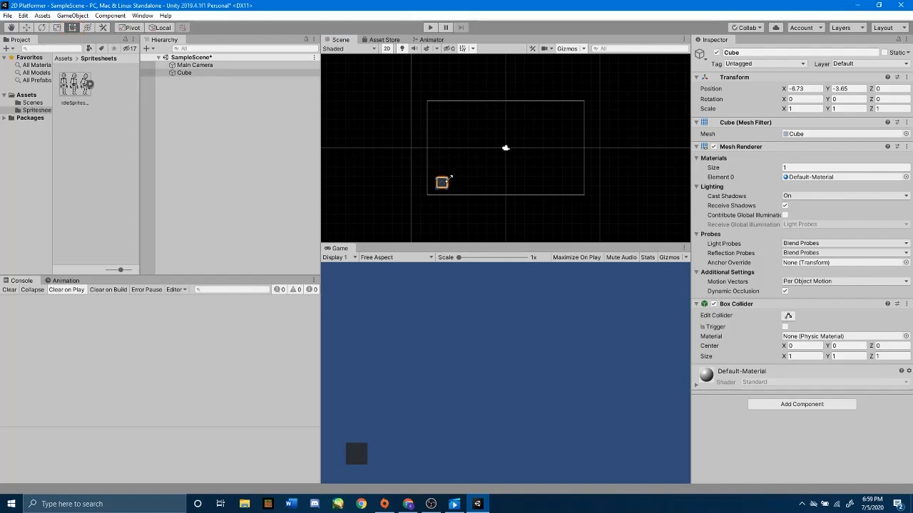
pyautogui.moveTo(447, 182); pyautogui.dragTo(492, 179)
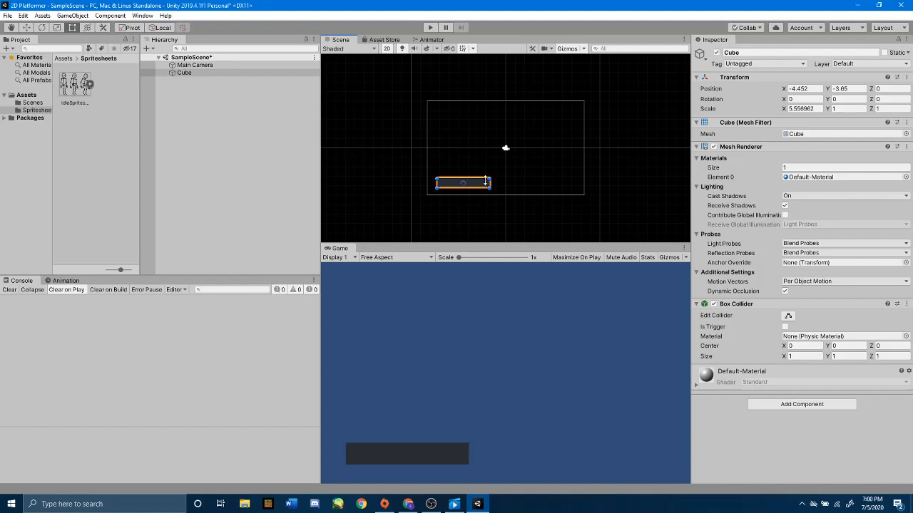
pyautogui.click(803, 108)
pyautogui.write('6')
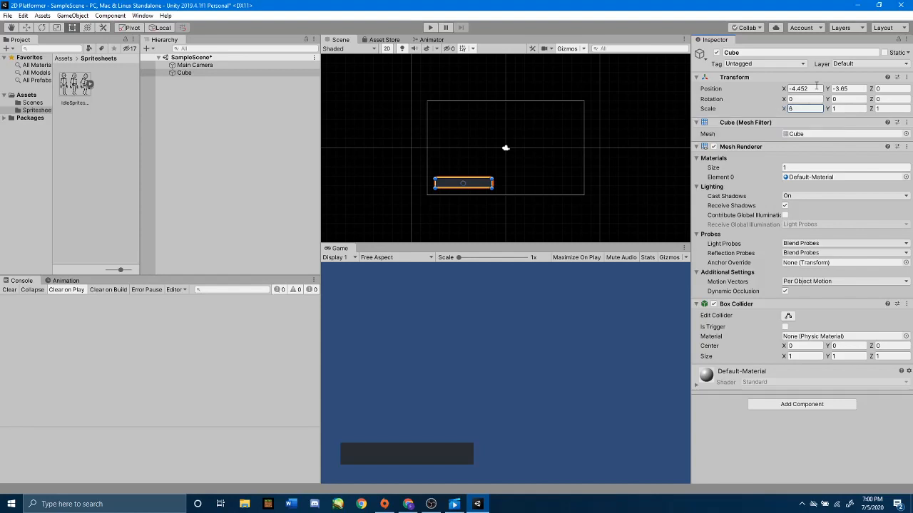
# Position the stretched cube at X -5, Y -4
pyautogui.click(803, 88)
pyautogui.write('-5')
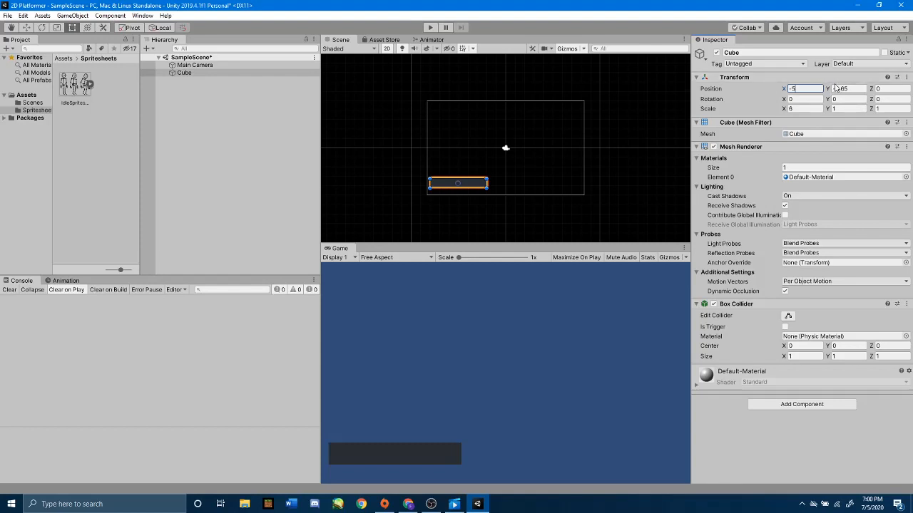
pyautogui.click(837, 87)
pyautogui.write('-4')
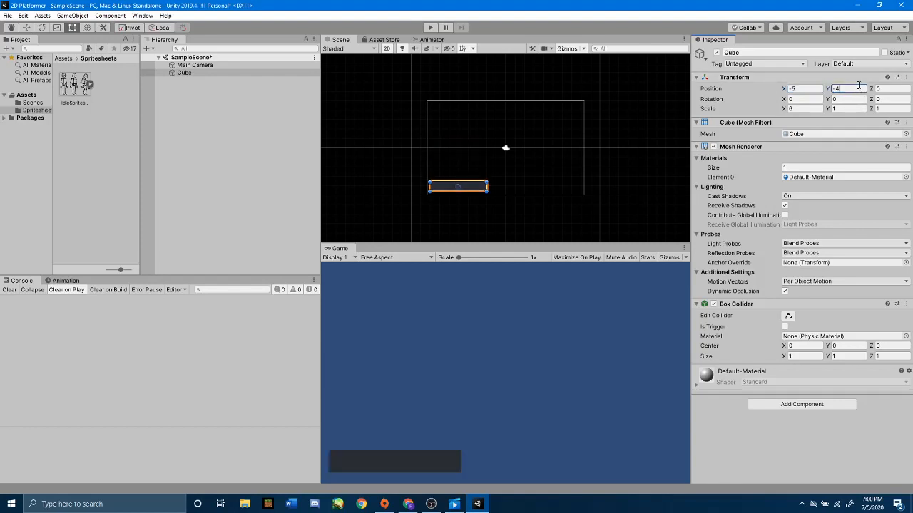
pyautogui.click(860, 78)
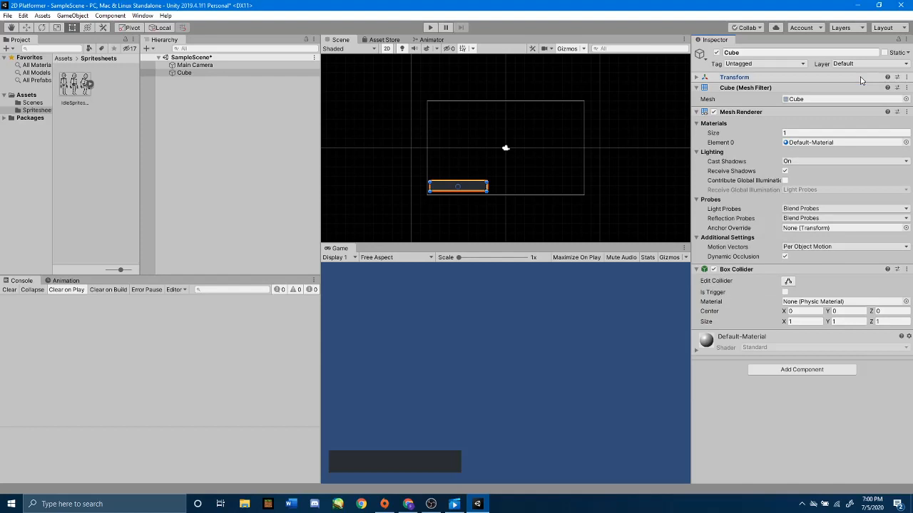
pyautogui.click(860, 79)
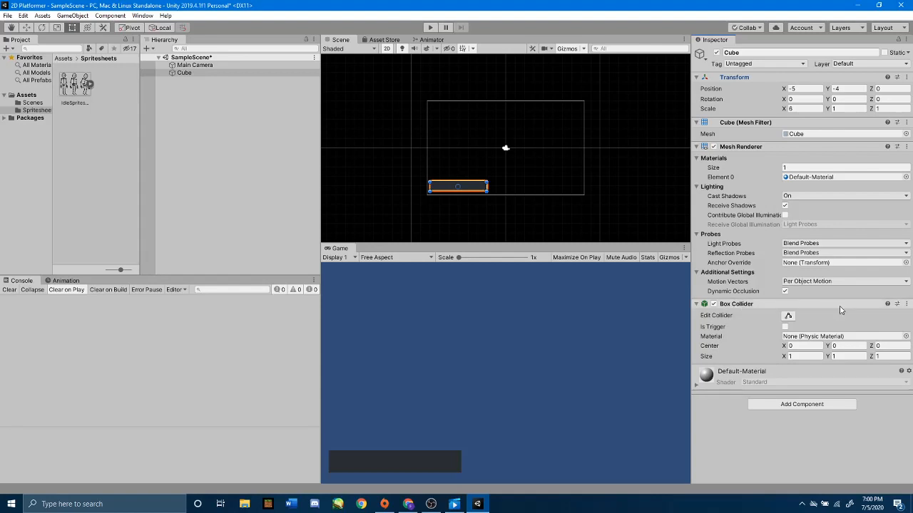
# Replace the cube's Box Collider with a Box Collider 2D and save the scene
pyautogui.click(907, 306)
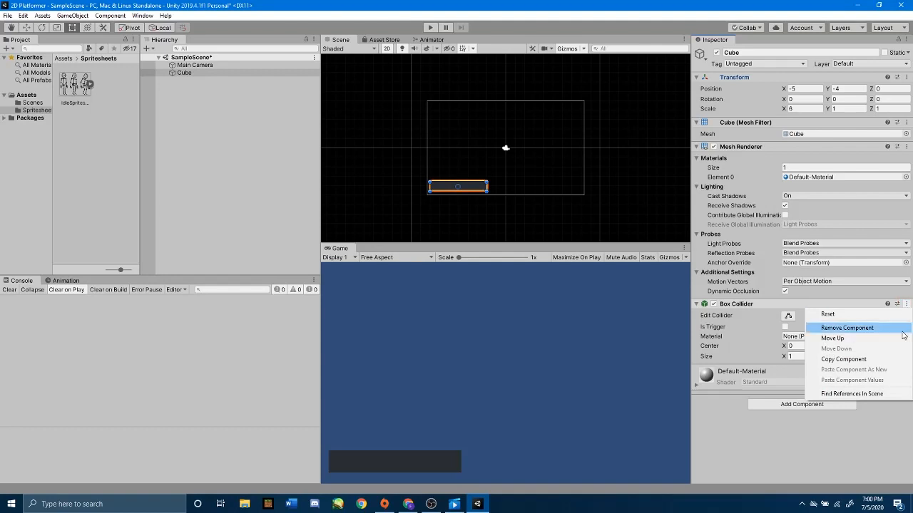
pyautogui.click(876, 329)
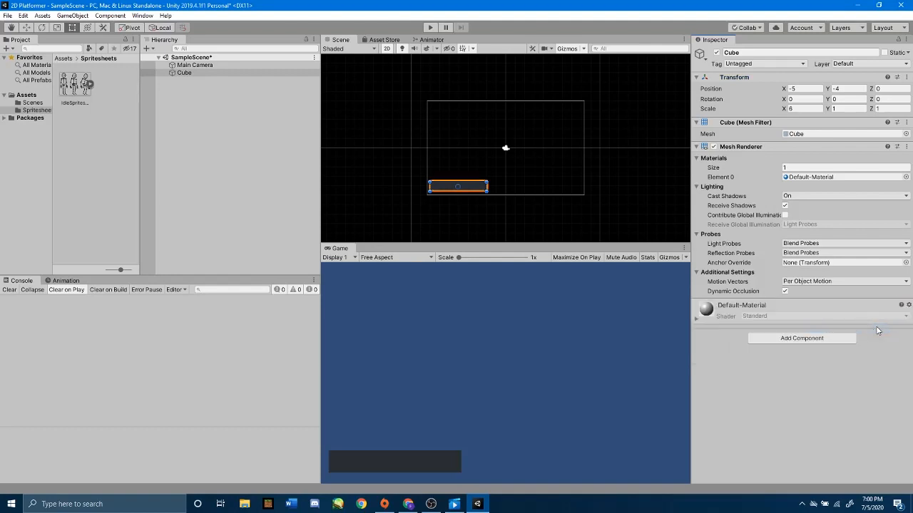
pyautogui.click(823, 339)
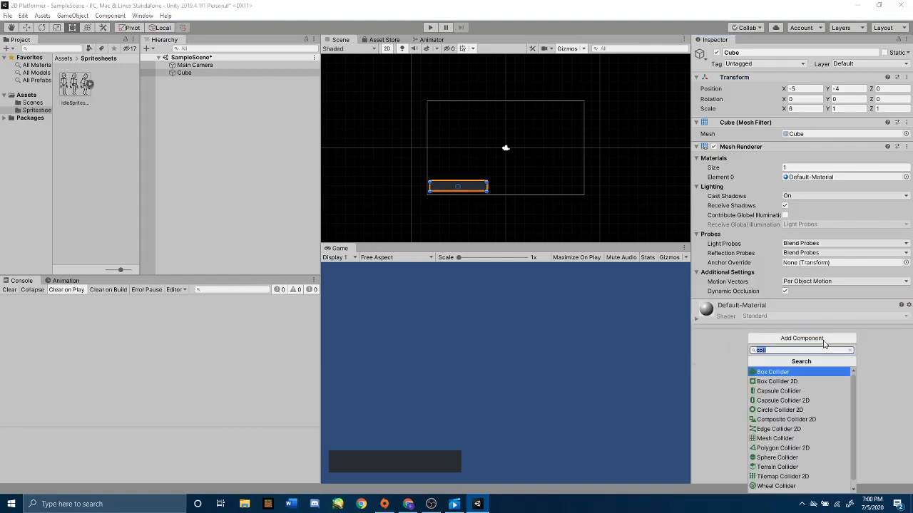
pyautogui.click(804, 383)
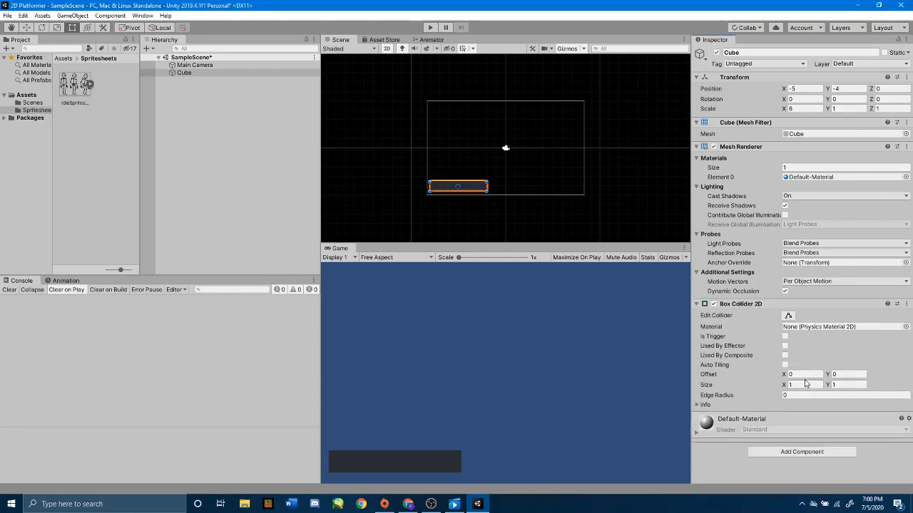
pyautogui.hotkey('ctrl', 's')
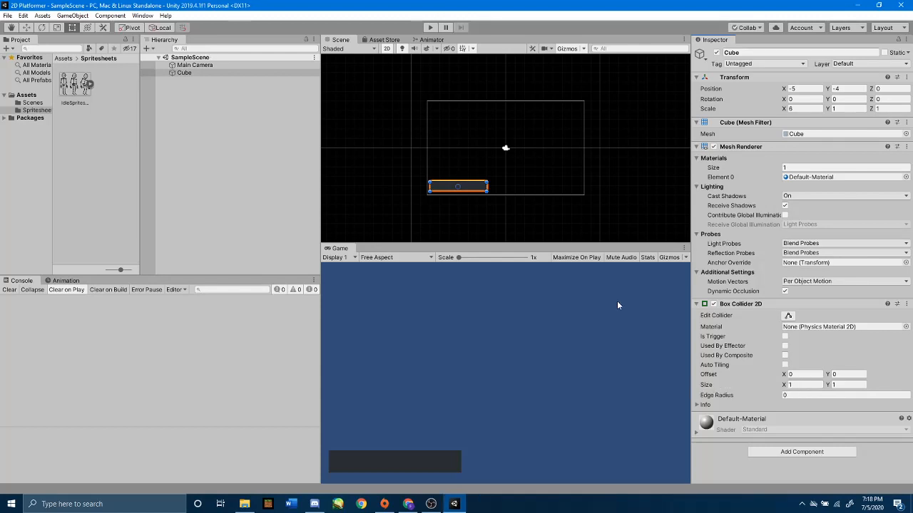
# Rename the cube object as Floor
pyautogui.click(760, 54)
pyautogui.write('Floor')
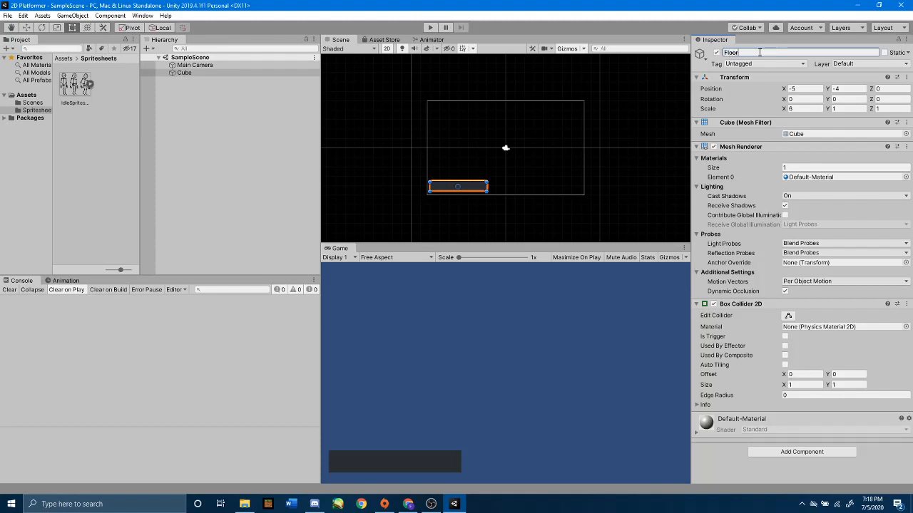
pyautogui.press('Return')
# Create a folder named Materials in the project's Assets folder
pyautogui.click(27, 96)
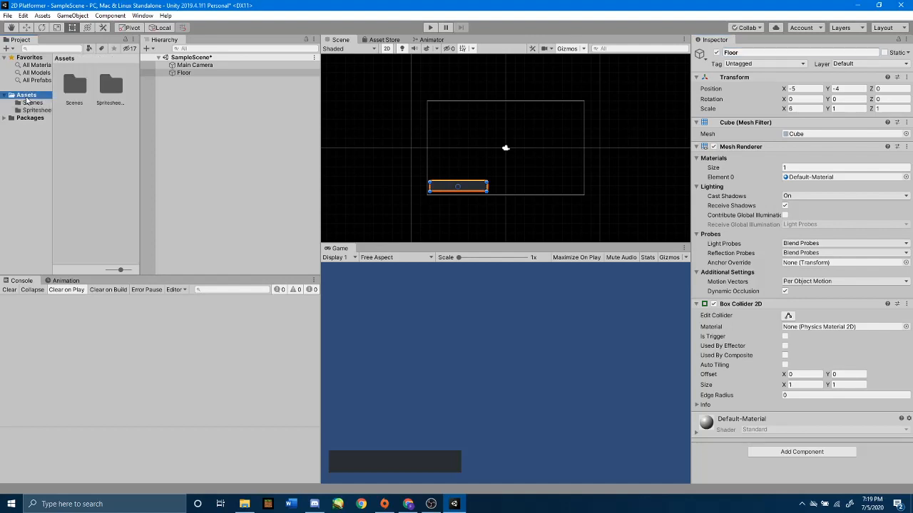
pyautogui.rightClick(87, 127)
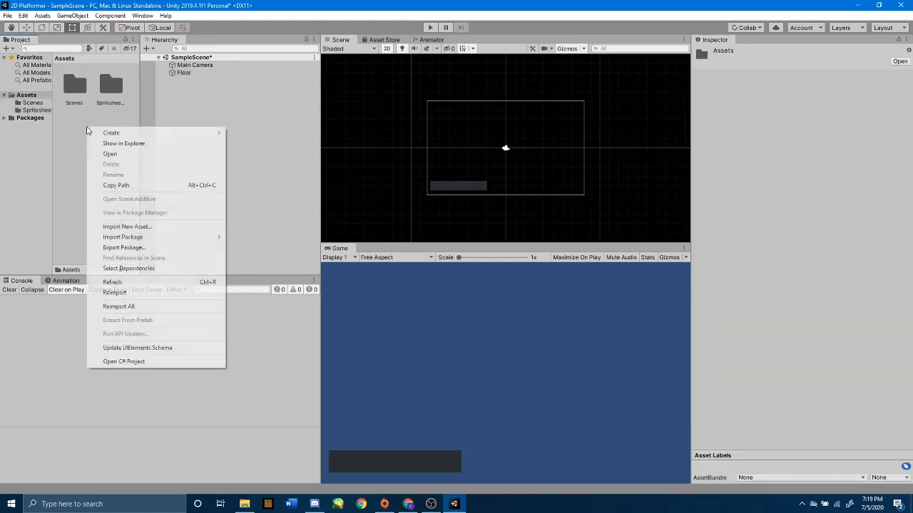
pyautogui.moveTo(107, 134)
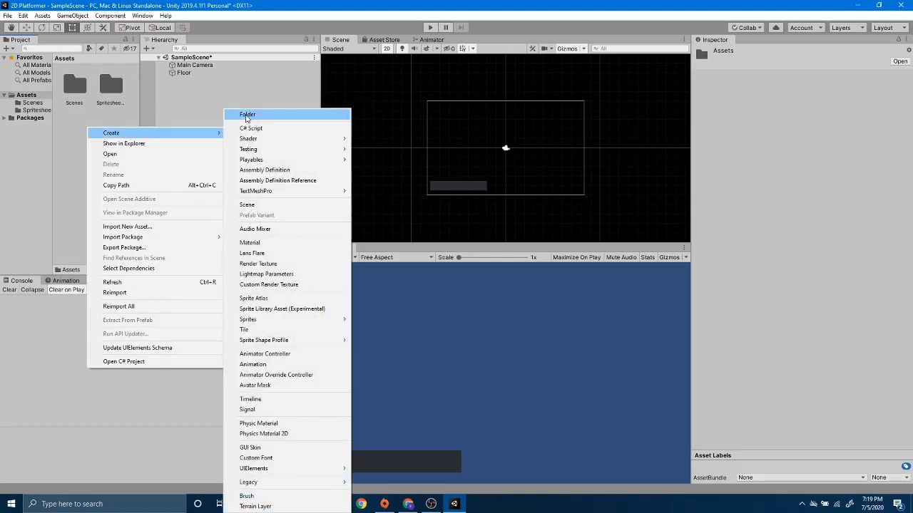
pyautogui.click(244, 117)
pyautogui.write('MAterials')
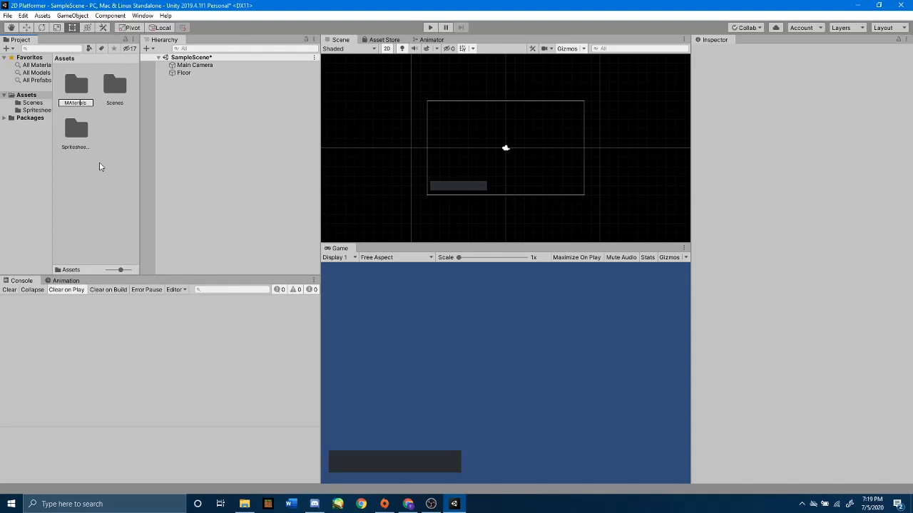
pyautogui.press('Left')
pyautogui.press('BackSpace')
pyautogui.write('a')
pyautogui.press('Return')
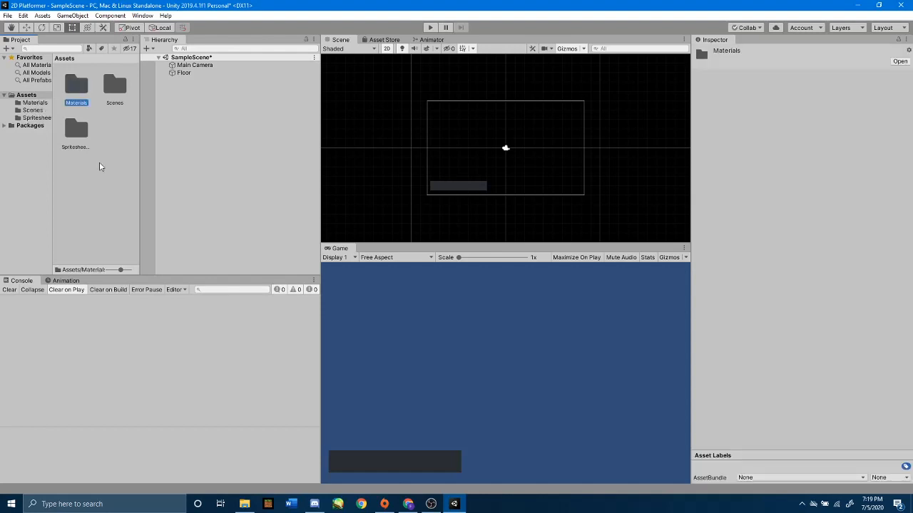
# Create a material named Platforms inside the Materials folder and apply it to the Floor object
pyautogui.doubleClick(83, 85)
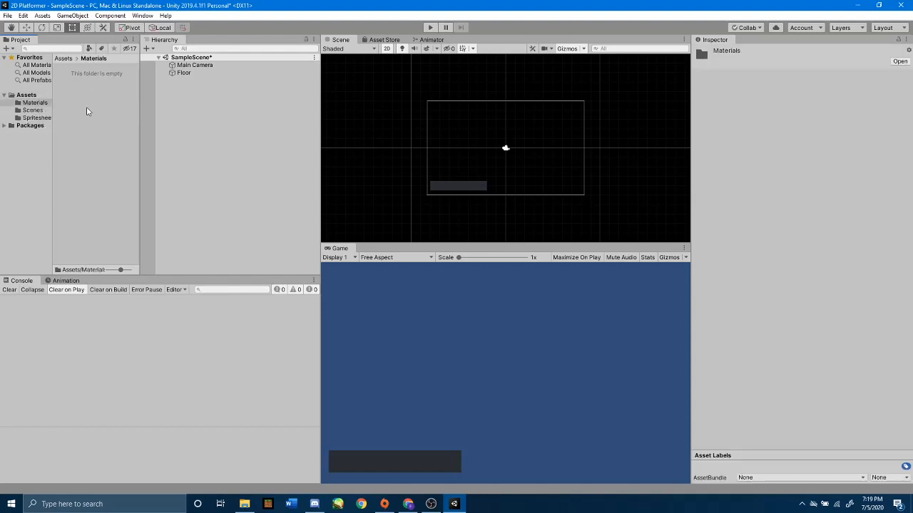
pyautogui.rightClick(87, 99)
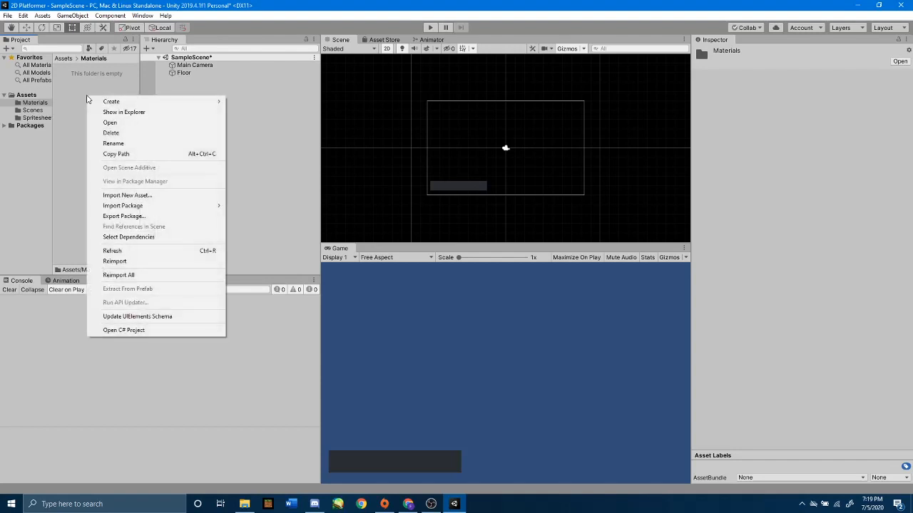
pyautogui.moveTo(104, 102)
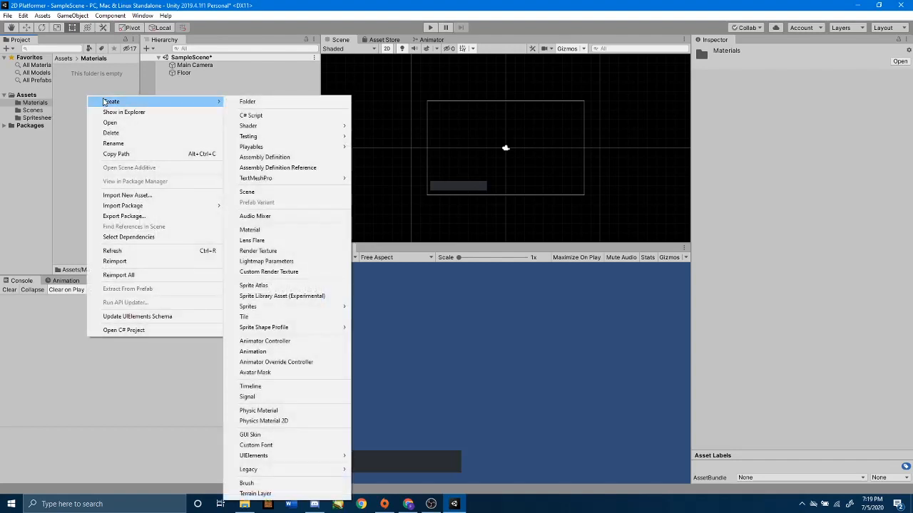
pyautogui.click(298, 230)
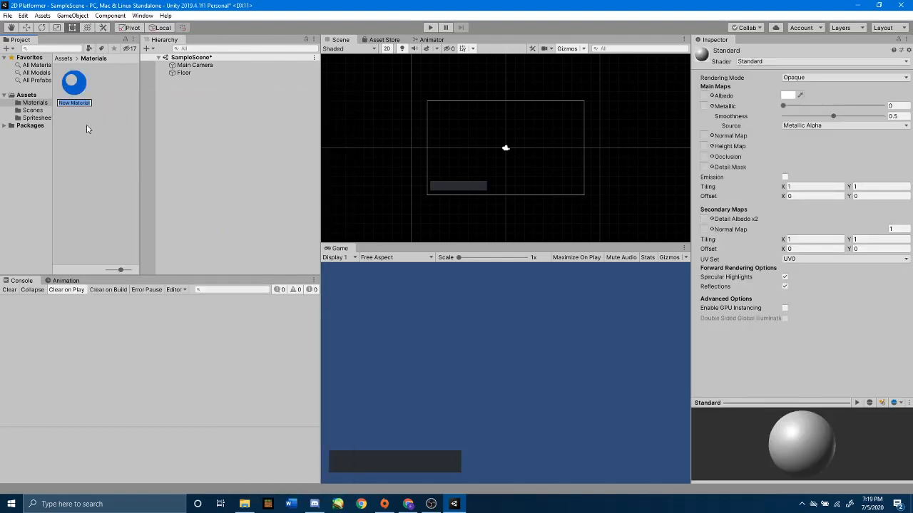
pyautogui.write('Platforms')
pyautogui.press('Return')
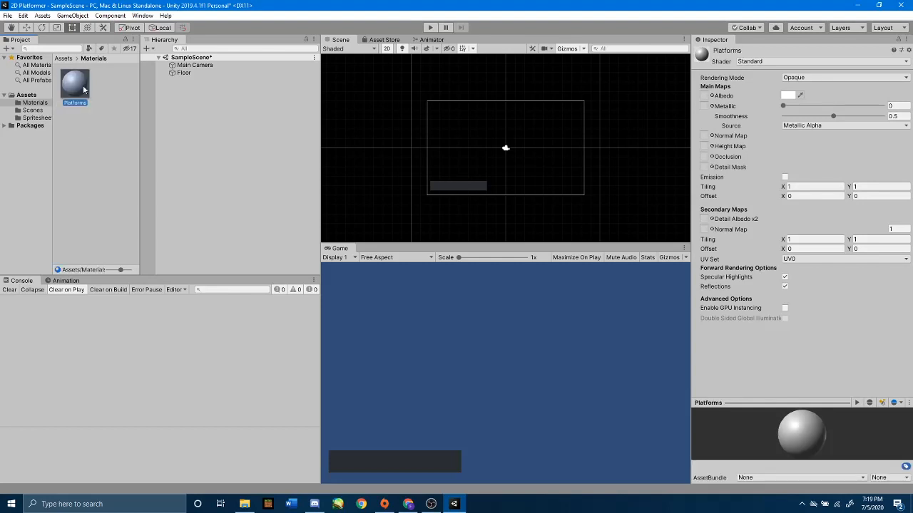
pyautogui.moveTo(81, 81); pyautogui.dragTo(271, 77)
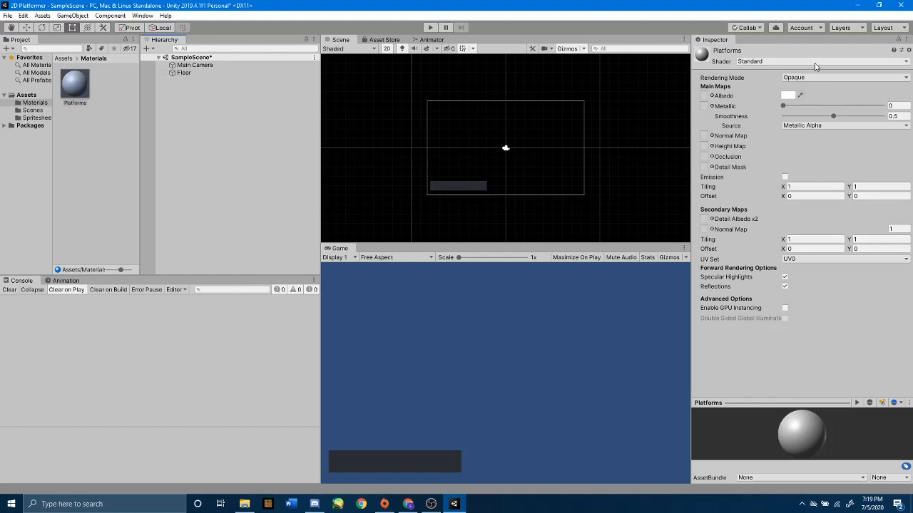
pyautogui.click(813, 62)
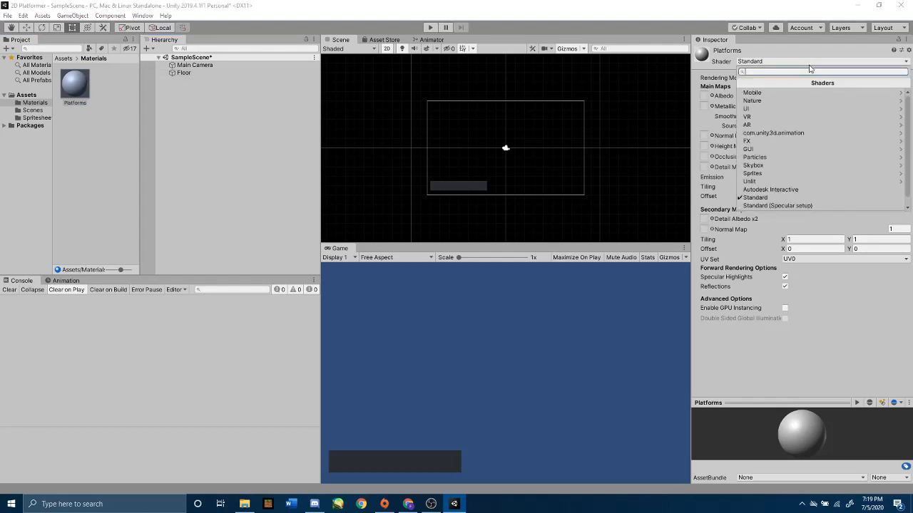
pyautogui.click(810, 65)
pyautogui.click(809, 65)
pyautogui.click(735, 63)
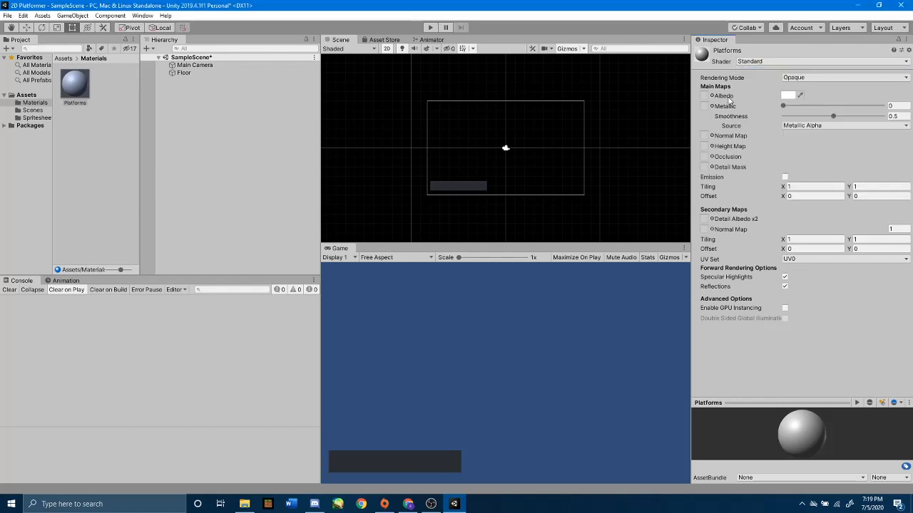
# Set the Platforms material's albedo colour to bright green, hex 3DFF00
pyautogui.click(788, 95)
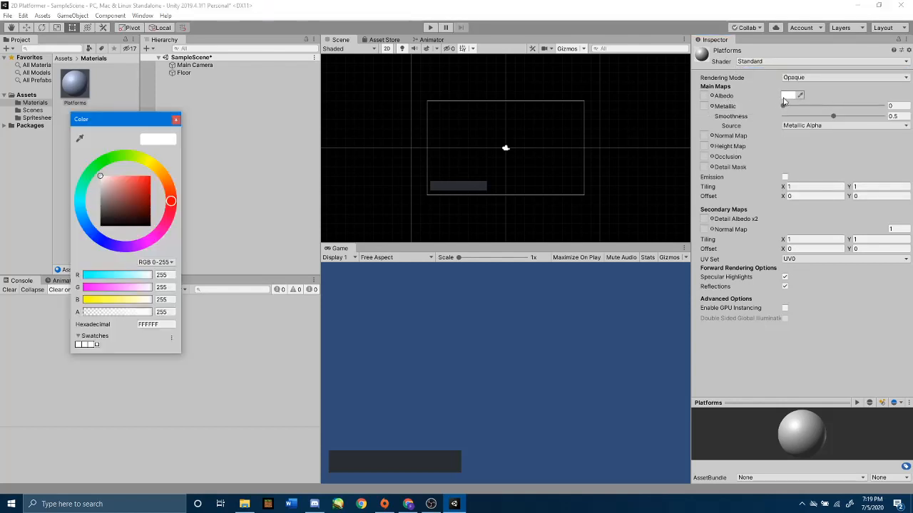
pyautogui.click(98, 166)
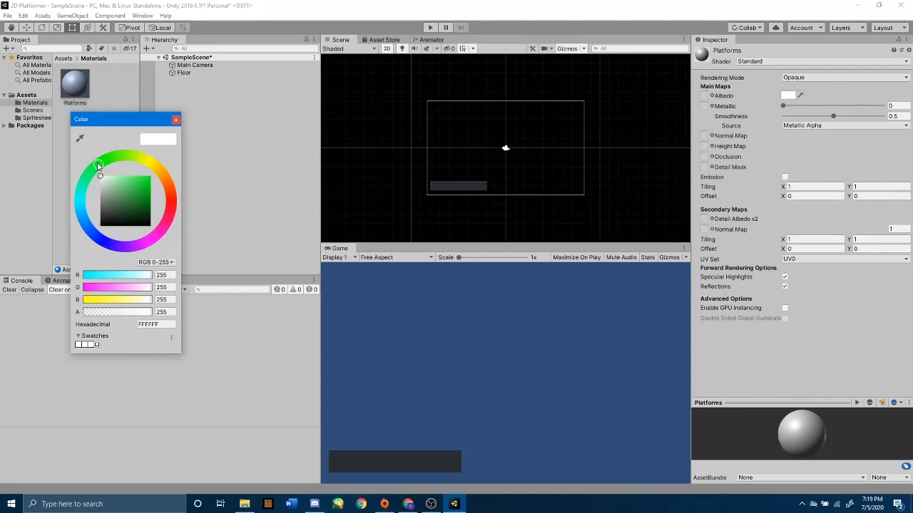
pyautogui.click(138, 188)
pyautogui.moveTo(138, 191); pyautogui.dragTo(151, 165)
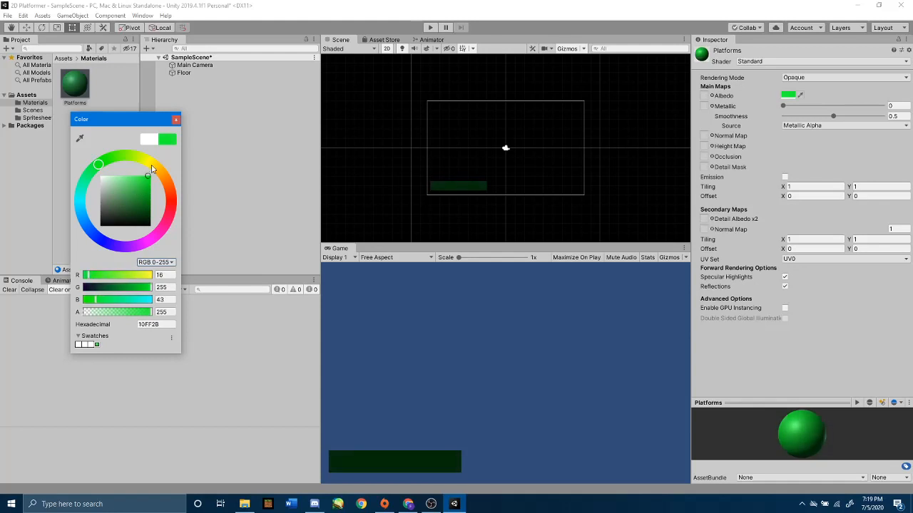
pyautogui.click(115, 156)
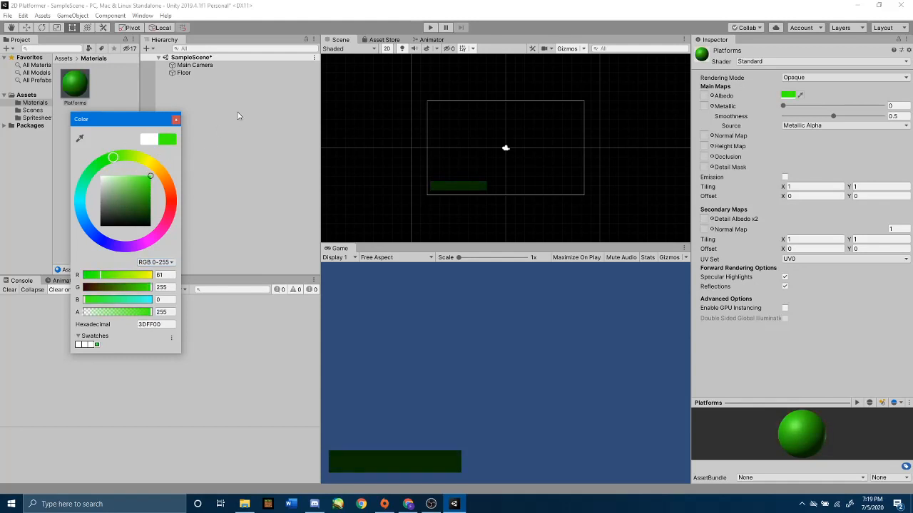
pyautogui.click(127, 184)
pyautogui.moveTo(127, 184); pyautogui.dragTo(152, 175)
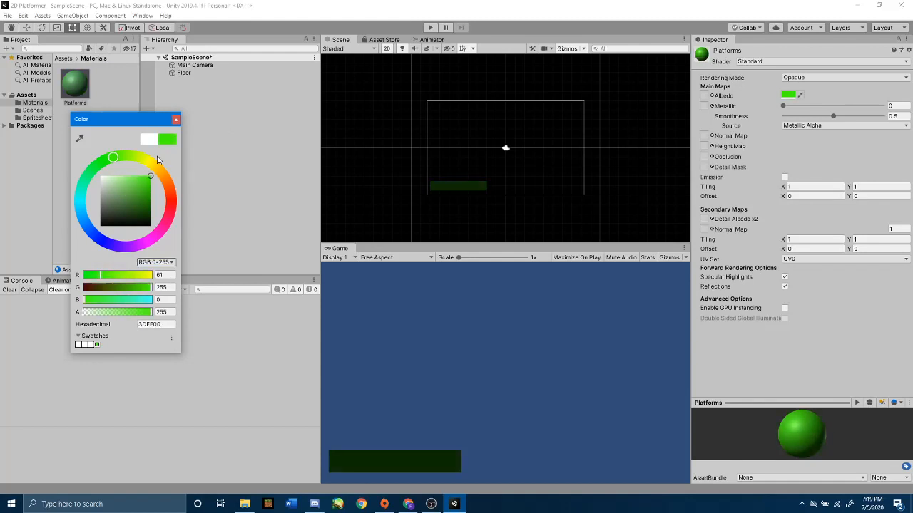
pyautogui.click(174, 121)
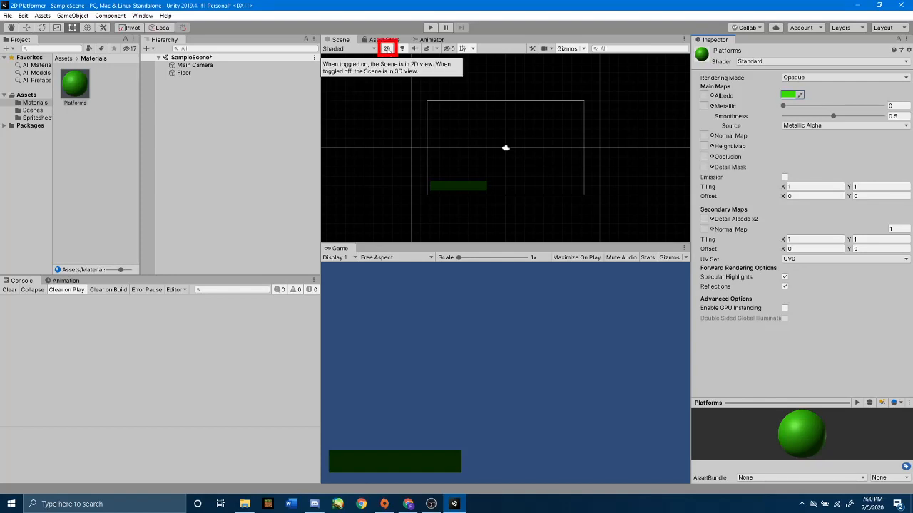
# Switch the Scene view to 3D and add a directional light to the scene
pyautogui.click(388, 49)
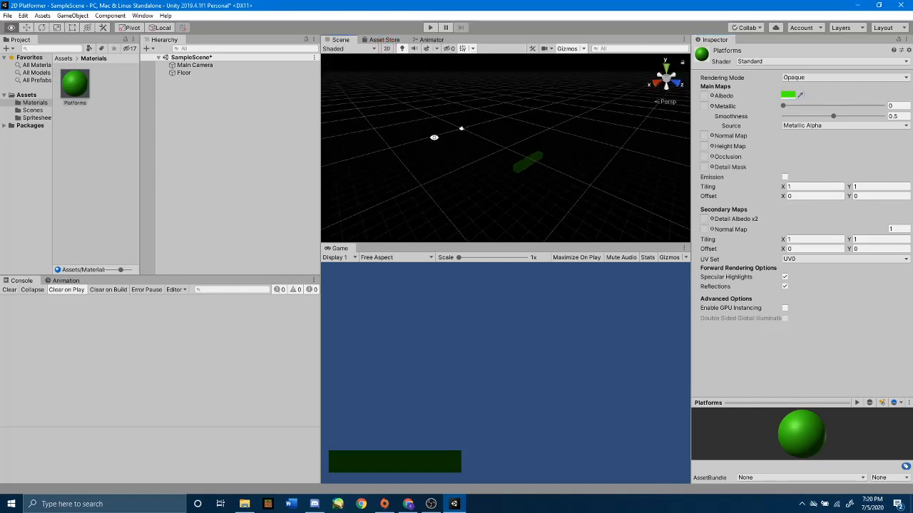
pyautogui.keyDown('alt'); pyautogui.moveTo(432, 136); pyautogui.dragTo(484, 127); pyautogui.keyUp('alt')
pyautogui.rightClick(200, 122)
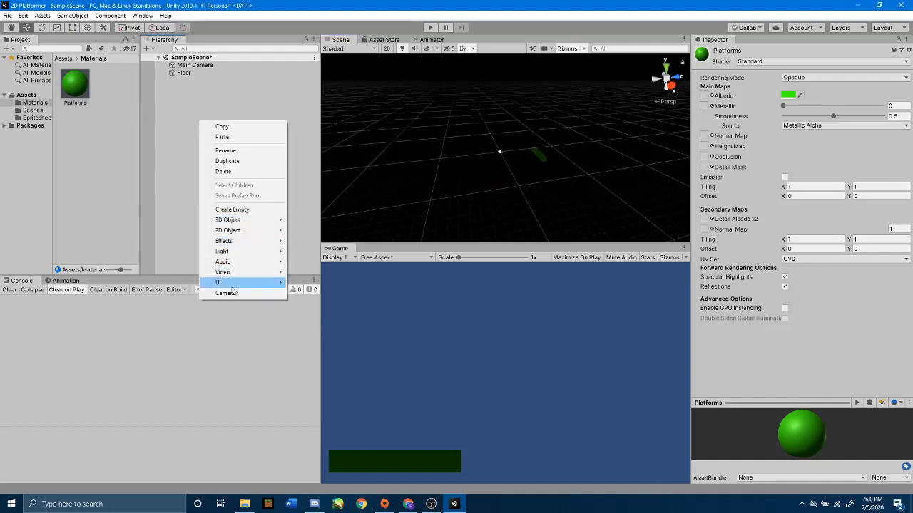
pyautogui.moveTo(240, 252)
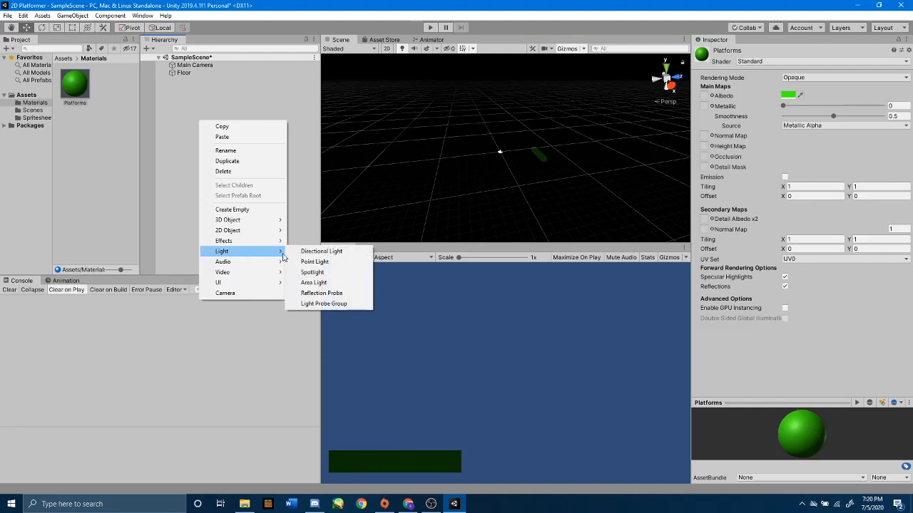
pyautogui.click(313, 254)
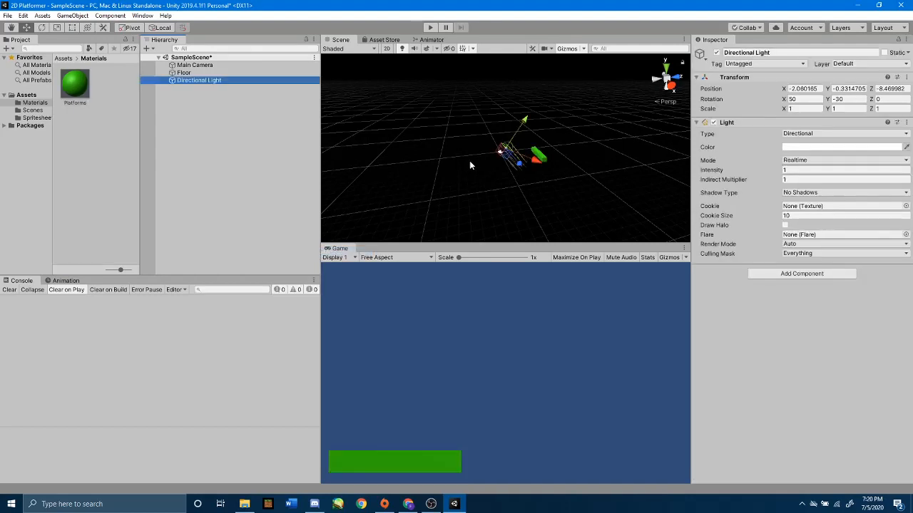
# Move the directional light above and away from the floor, to about X 9.07, Y 11.99, Z -21.01
pyautogui.click(518, 131)
pyautogui.click(237, 81)
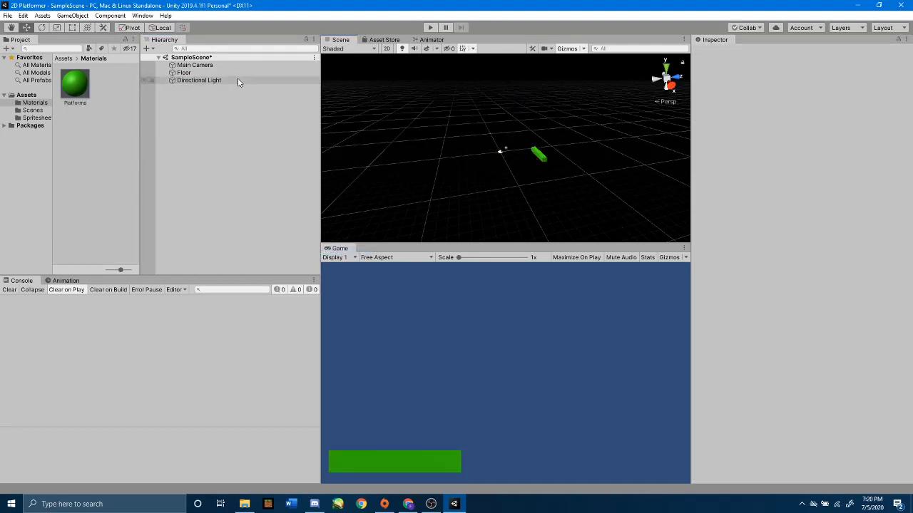
pyautogui.moveTo(524, 123); pyautogui.dragTo(608, 118)
pyautogui.moveTo(401, 109); pyautogui.dragTo(539, 101)
pyautogui.click(238, 80)
pyautogui.keyDown('alt'); pyautogui.moveTo(557, 107); pyautogui.dragTo(377, 135); pyautogui.keyUp('alt')
pyautogui.moveTo(502, 100); pyautogui.dragTo(445, 89)
pyautogui.scroll(-4, 497, 108)
pyautogui.moveTo(502, 66); pyautogui.dragTo(465, 103)
pyautogui.keyDown('alt'); pyautogui.moveTo(451, 152); pyautogui.dragTo(435, 167); pyautogui.keyUp('alt')
pyautogui.moveTo(435, 167); pyautogui.dragTo(434, 165, button='middle')
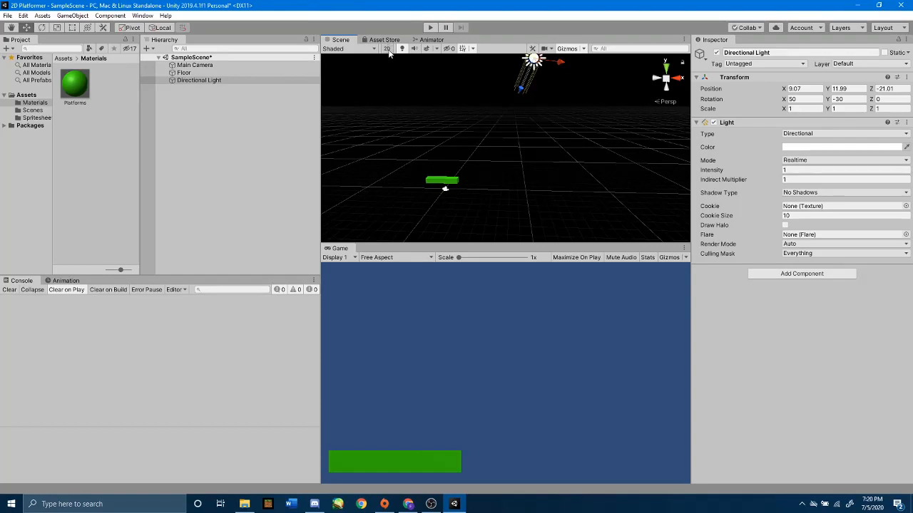
# Switch the Scene view back to 2D and frame the camera area with the floor
pyautogui.click(387, 49)
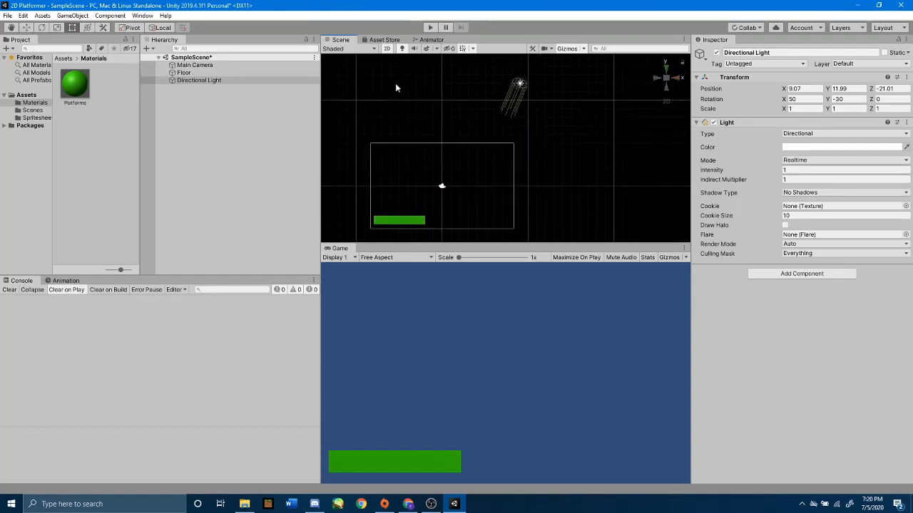
pyautogui.moveTo(489, 188); pyautogui.dragTo(512, 164, button='middle')
pyautogui.scroll(12, 507, 167)
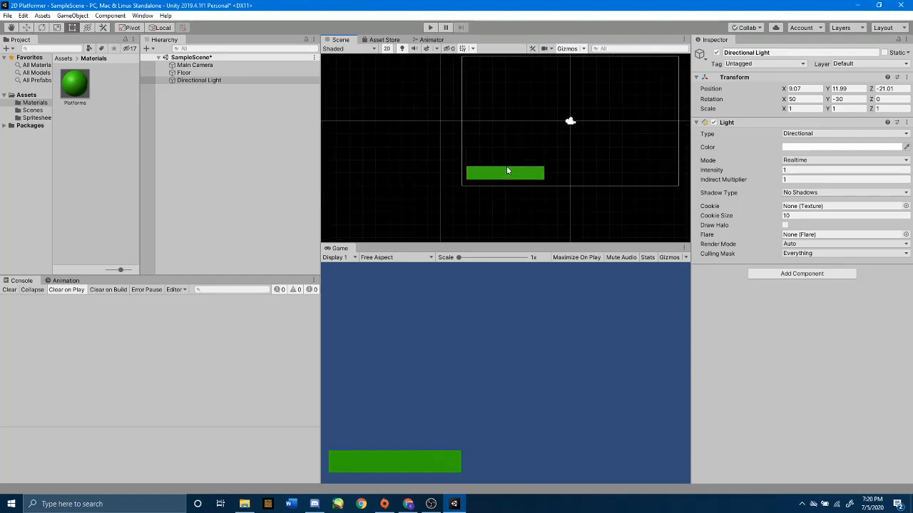
pyautogui.moveTo(621, 123); pyautogui.dragTo(530, 162, button='middle')
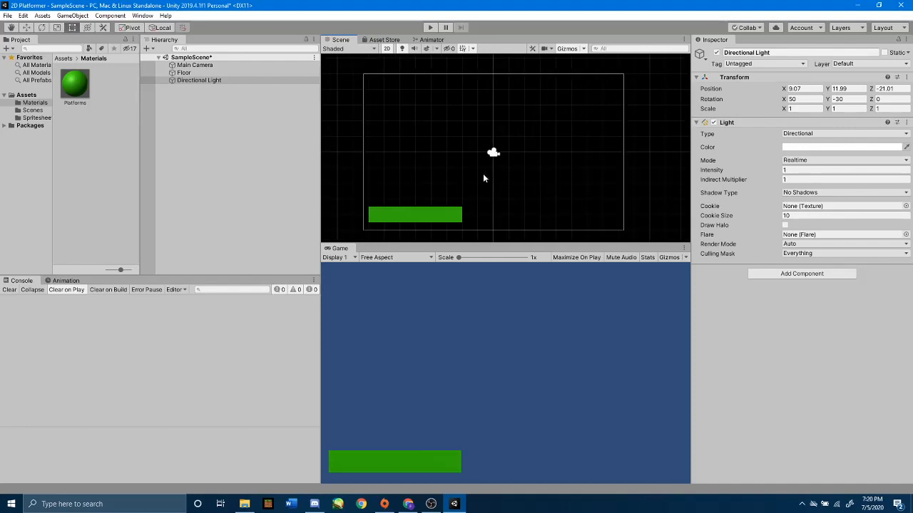
# Set the Platforms material's albedo colour to a softer green, hex 6CE547
pyautogui.click(74, 89)
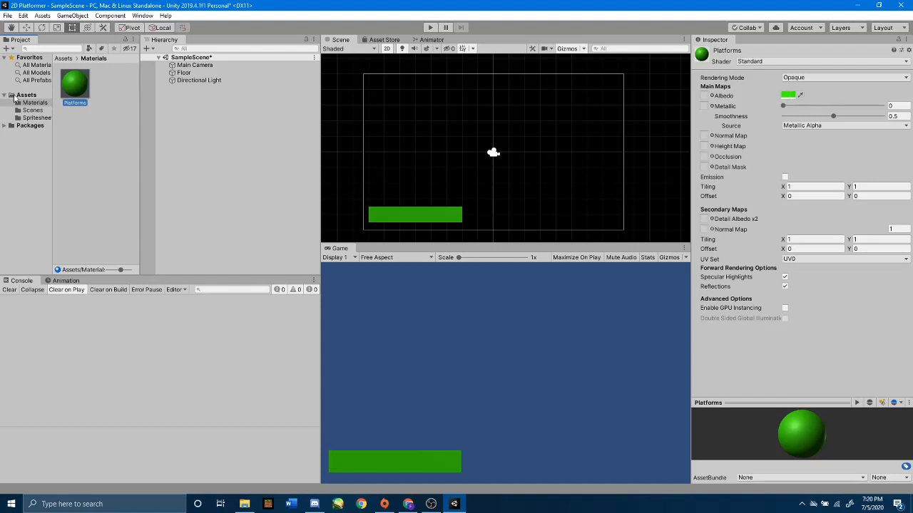
pyautogui.click(787, 97)
pyautogui.moveTo(125, 196); pyautogui.dragTo(137, 184)
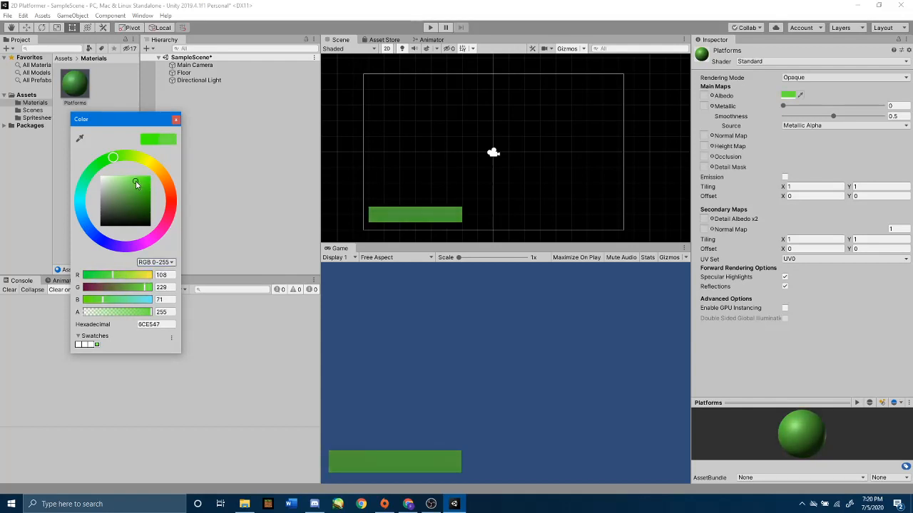
pyautogui.click(176, 121)
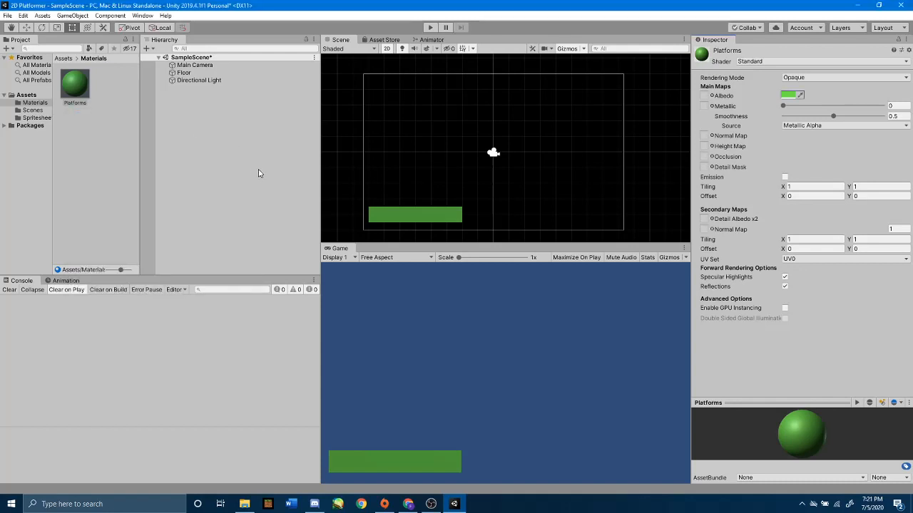
# Reorder the Directional Light above Floor in the object hierarchy and save the scene
pyautogui.click(242, 81)
pyautogui.moveTo(241, 81); pyautogui.dragTo(242, 69)
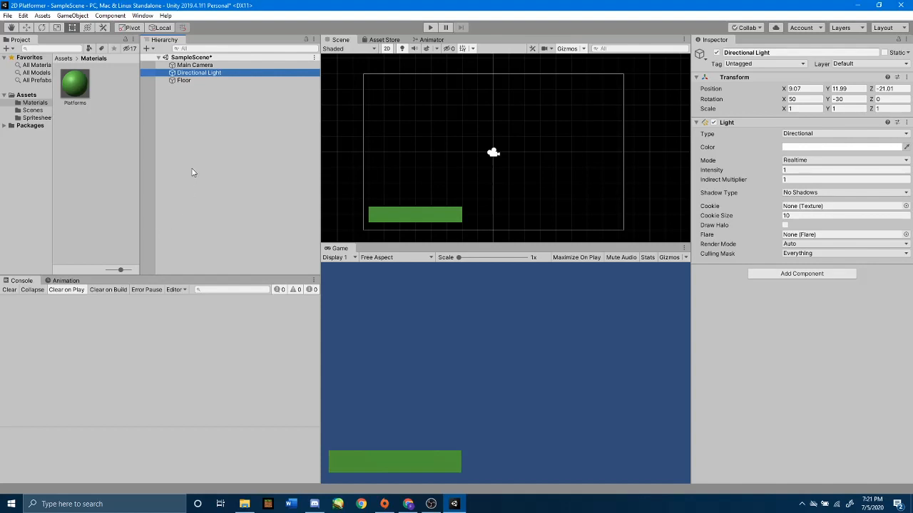
pyautogui.hotkey('ctrl', 's')
# Add the first sliced idle sprite, IdleSpritesheet_0, to the scene and stand it on the floor at about X -5.05, Y -3.34
pyautogui.click(33, 118)
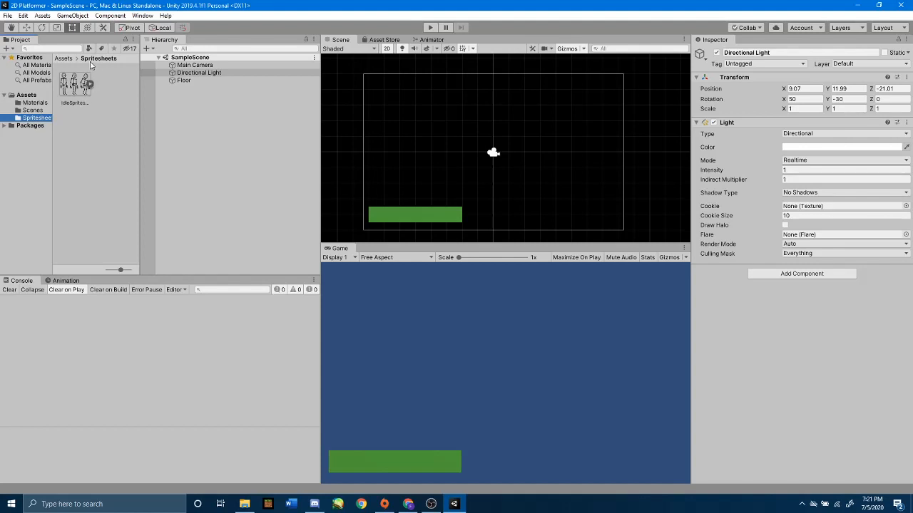
pyautogui.click(90, 85)
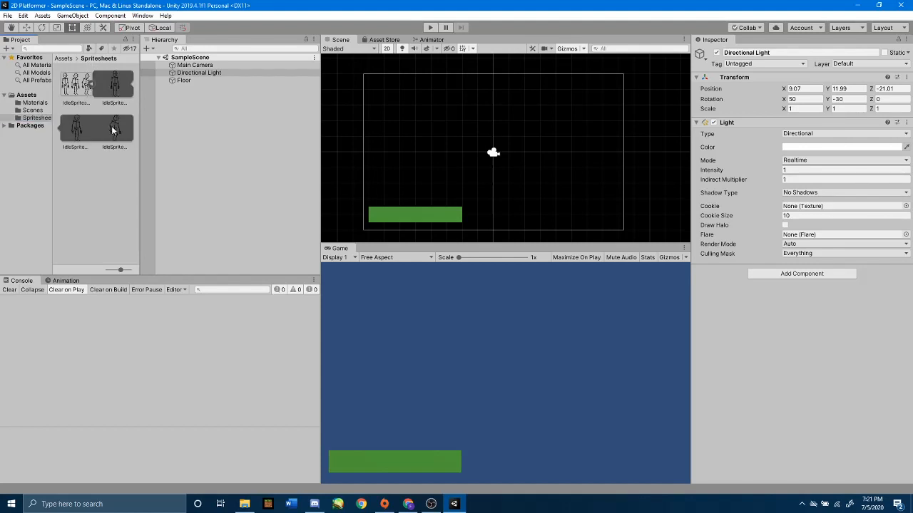
pyautogui.click(112, 87)
pyautogui.moveTo(113, 86); pyautogui.dragTo(197, 121)
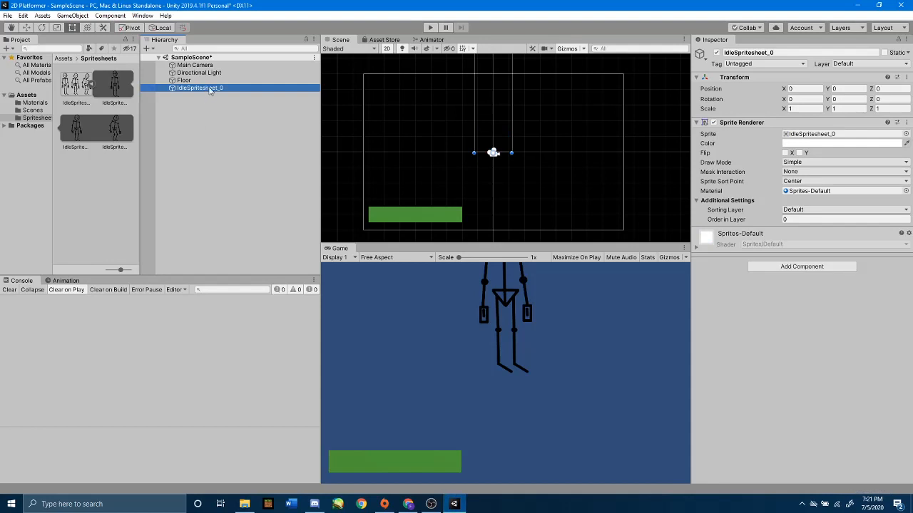
pyautogui.moveTo(492, 92); pyautogui.dragTo(416, 149)
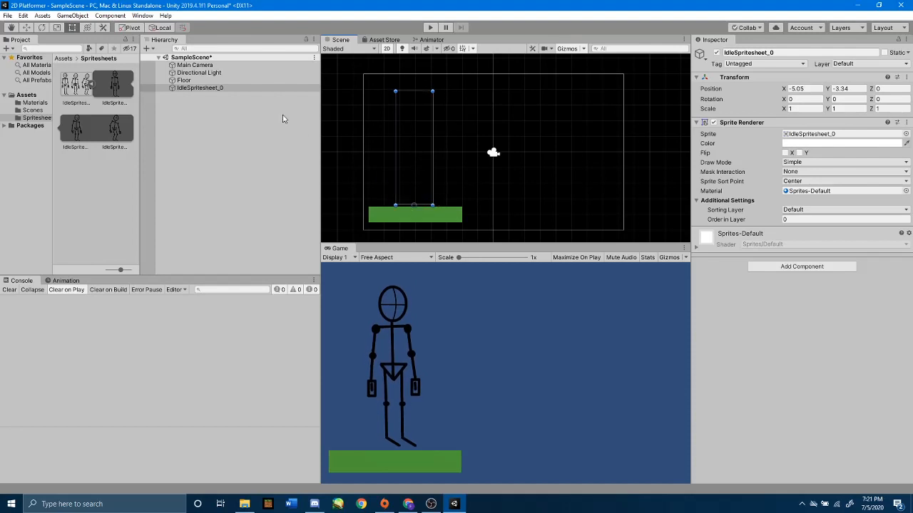
# Scale the IdleSpritesheet_0 object to 0.5 in both X and Y
pyautogui.click(215, 88)
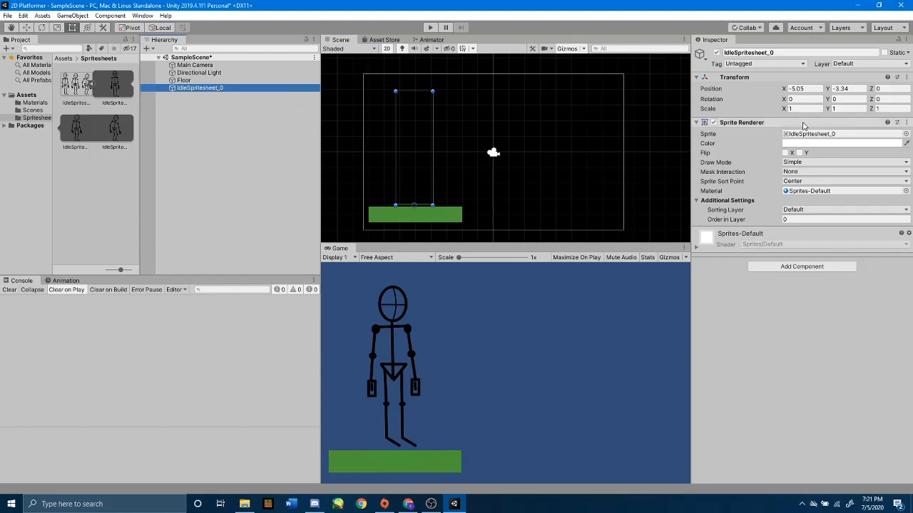
pyautogui.click(803, 110)
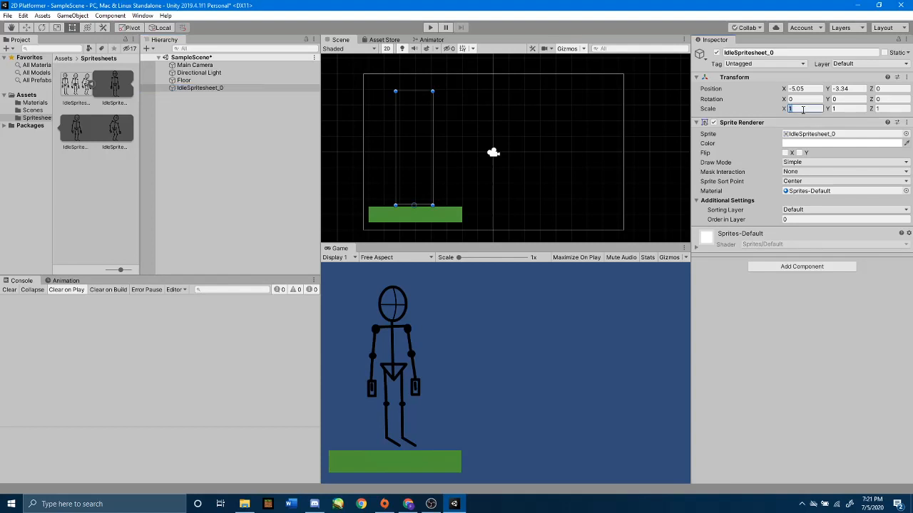
pyautogui.write('.5')
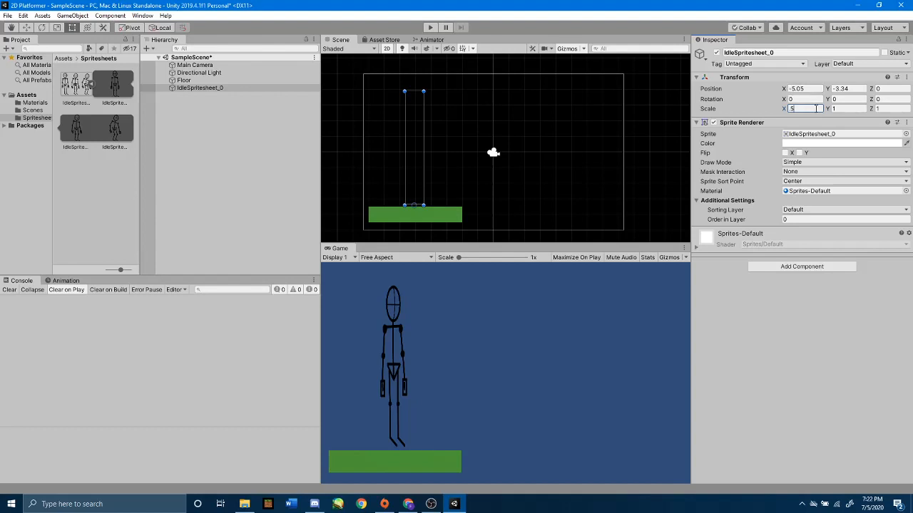
pyautogui.click(847, 109)
pyautogui.write('.5')
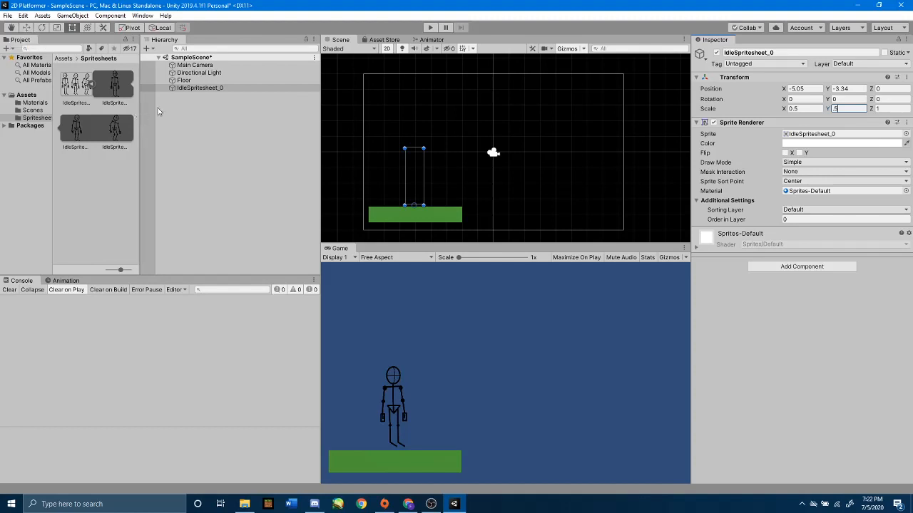
# Rename the IdleSpritesheet_0 object as Player and save the scene
pyautogui.click(791, 52)
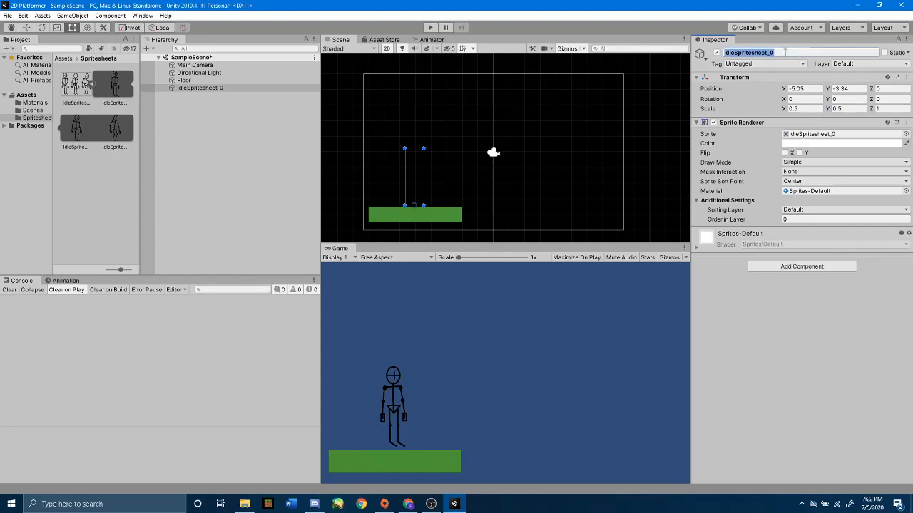
pyautogui.write('Player')
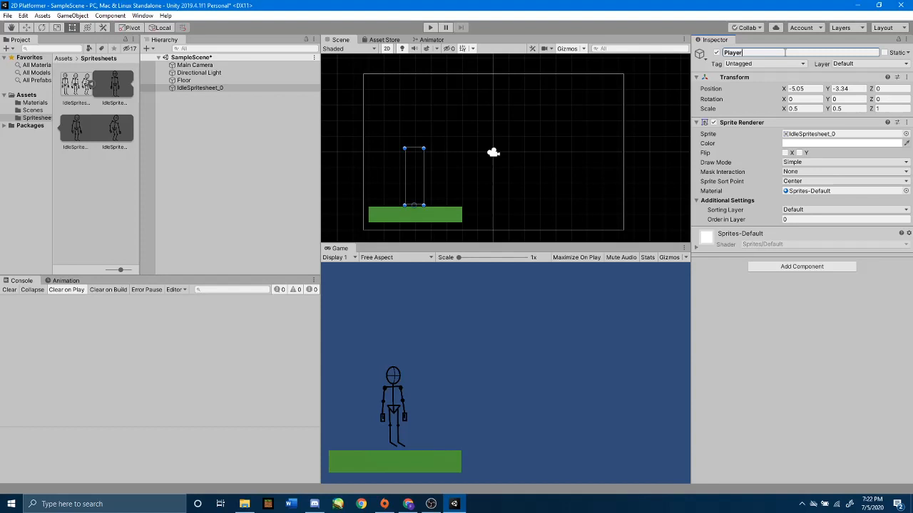
pyautogui.press('Return')
pyautogui.hotkey('ctrl', 's')
# Add Box Collider 2D and Rigidbody 2D components to the Player object and save the scene
pyautogui.click(788, 269)
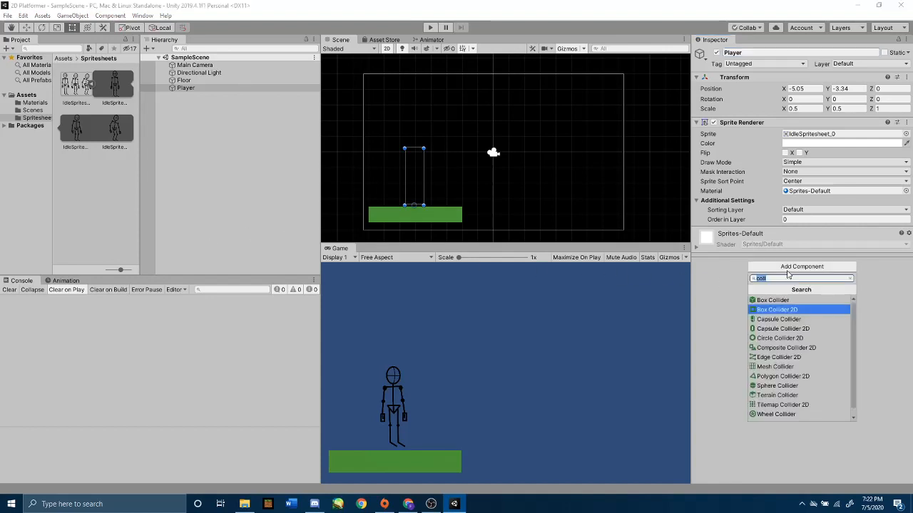
pyautogui.click(775, 311)
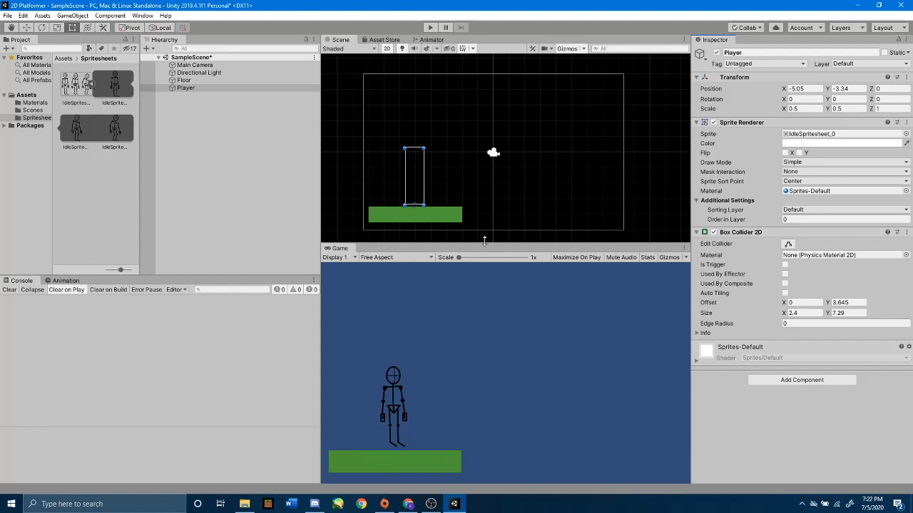
pyautogui.click(782, 380)
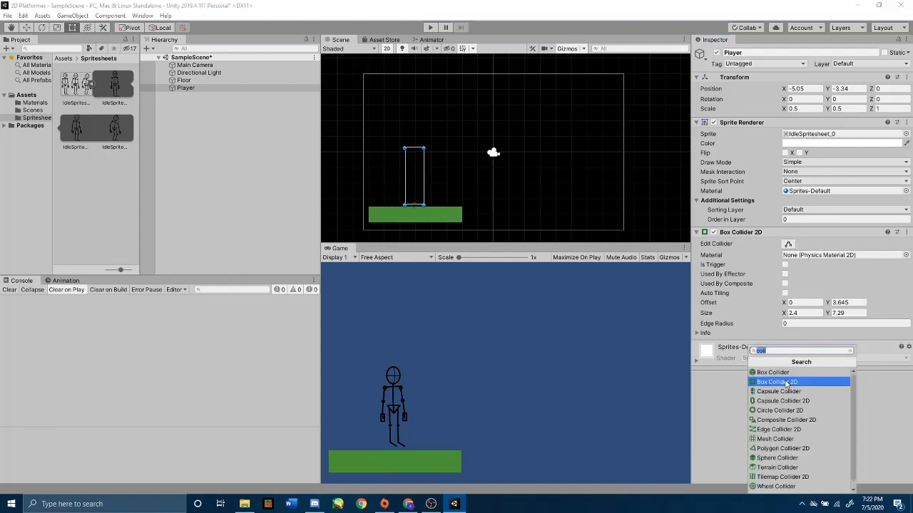
pyautogui.write('rigid')
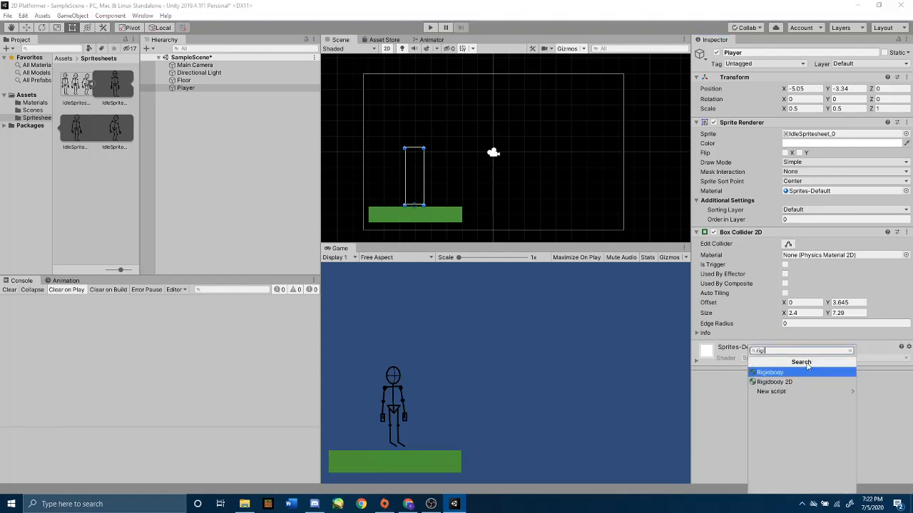
pyautogui.click(776, 382)
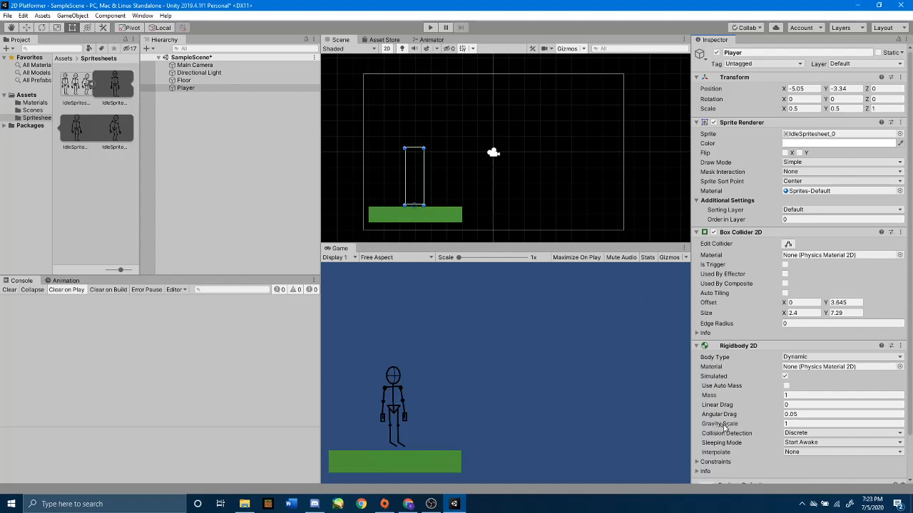
pyautogui.click(790, 425)
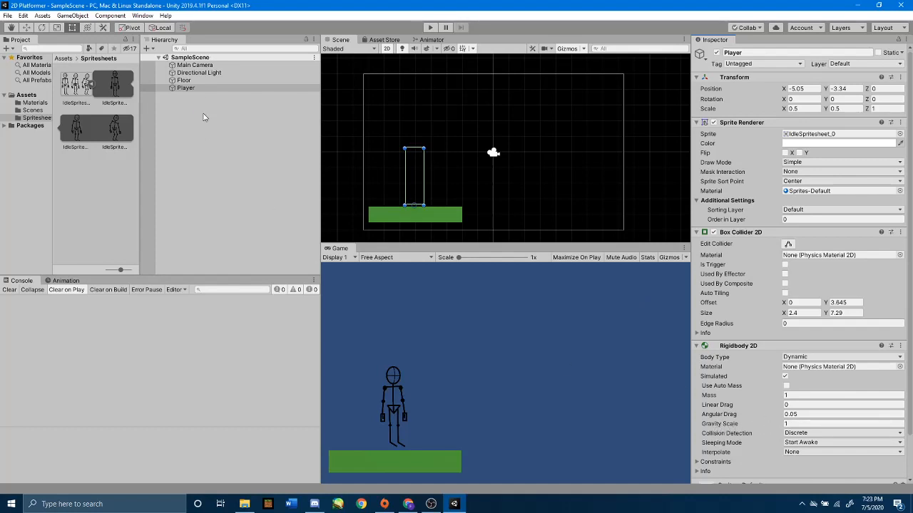
pyautogui.hotkey('ctrl', 's')
# Play-test the scene, lifting the Player above the floor to check its gravity and collision, and stop the test
pyautogui.click(430, 27)
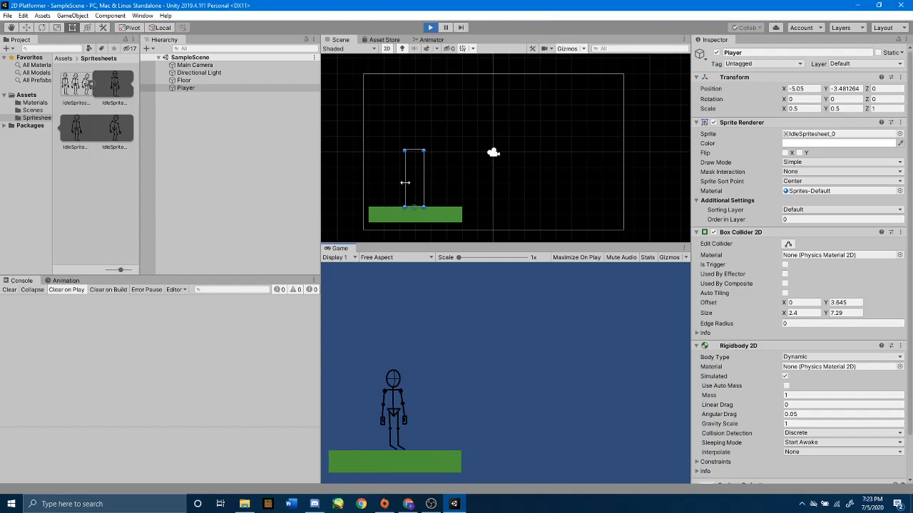
pyautogui.moveTo(412, 185); pyautogui.dragTo(410, 90)
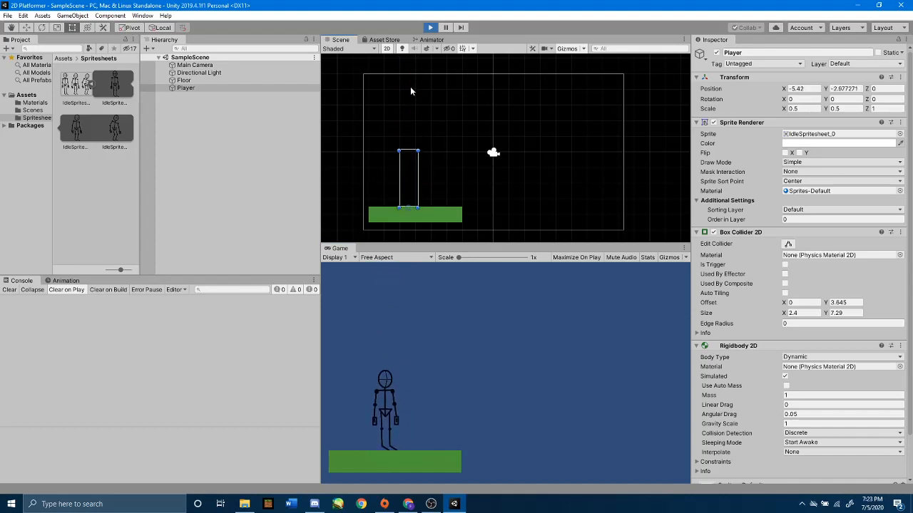
pyautogui.moveTo(412, 162)
pyautogui.mouseDown()
pyautogui.moveTo(416, 131)
pyautogui.moveTo(423, 154)
pyautogui.mouseUp()
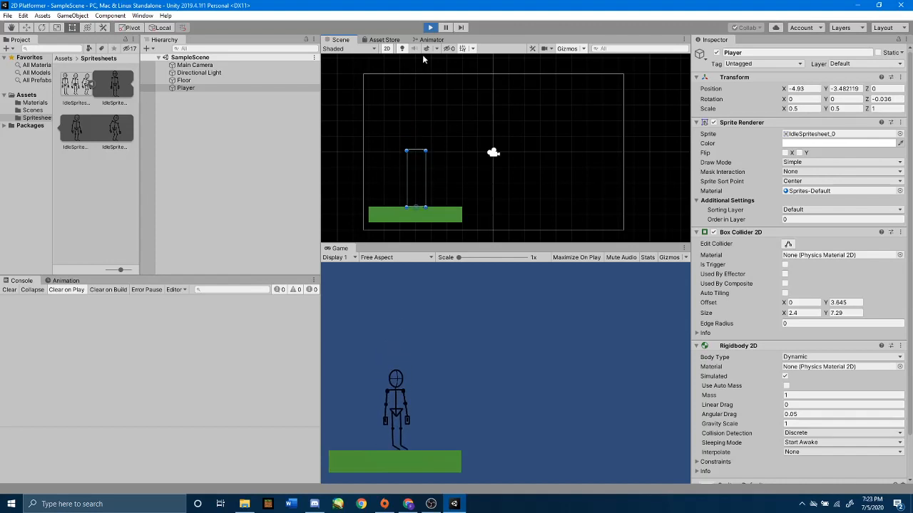
pyautogui.click(430, 27)
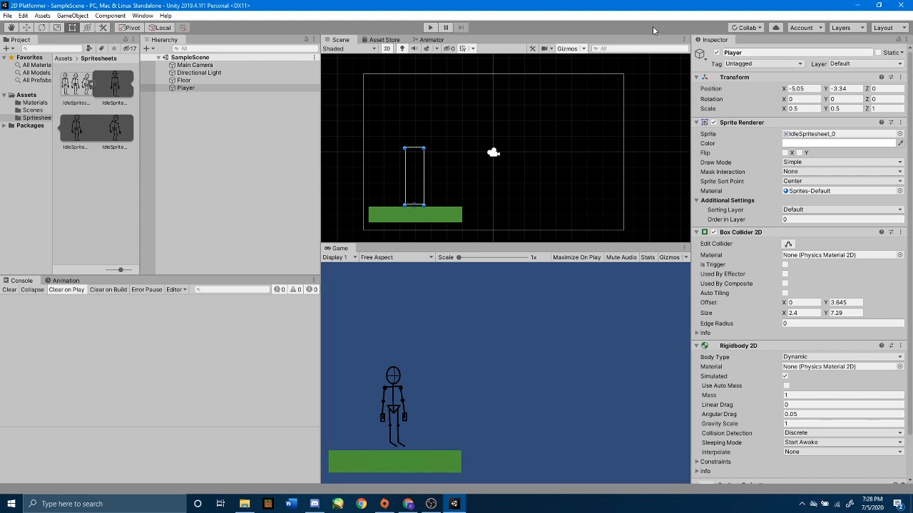
# Start a new animation clip for the Player object and create a folder named Animations inside Assets to hold it
pyautogui.click(184, 88)
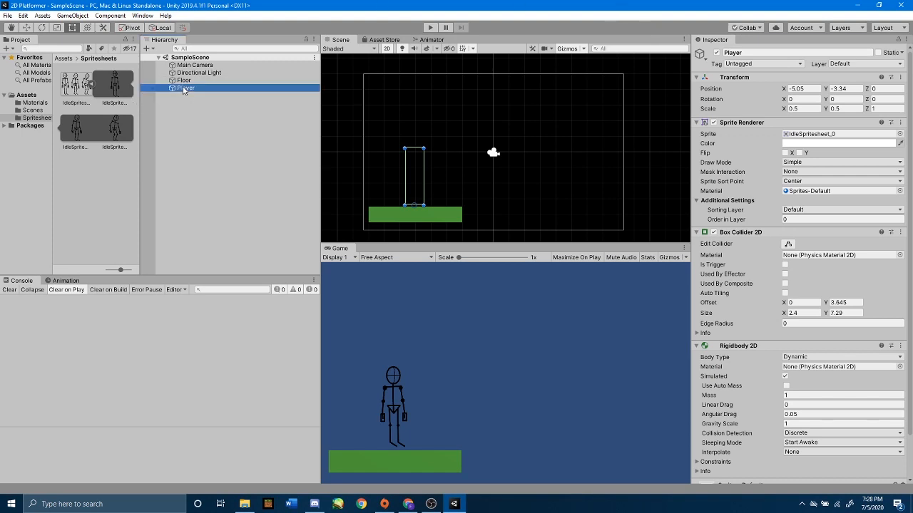
pyautogui.click(67, 281)
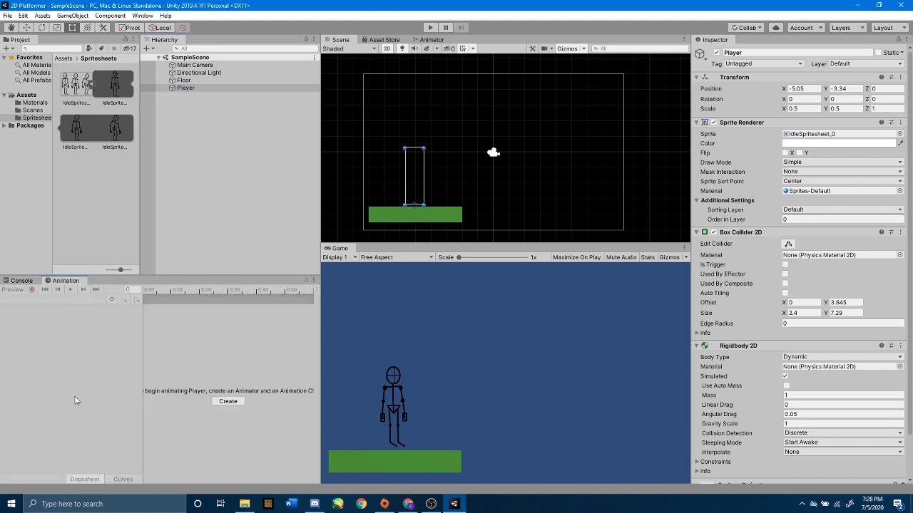
pyautogui.click(231, 403)
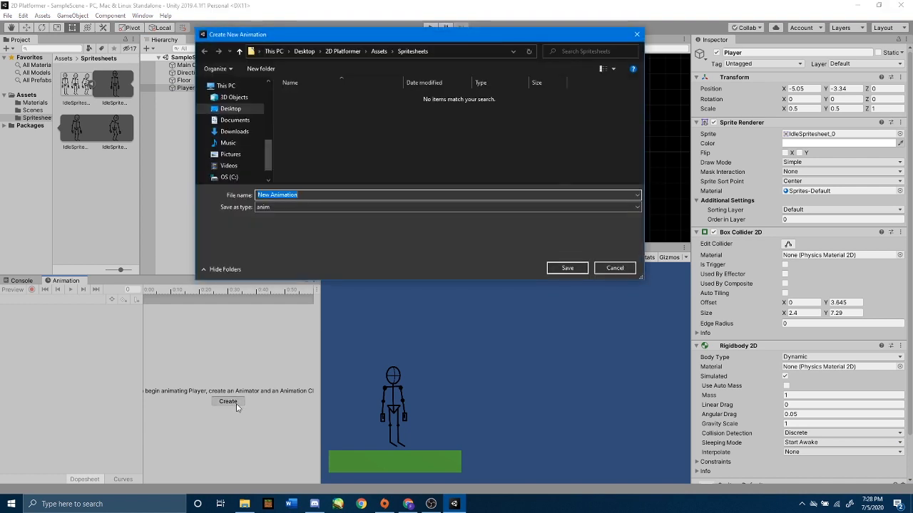
pyautogui.click(376, 54)
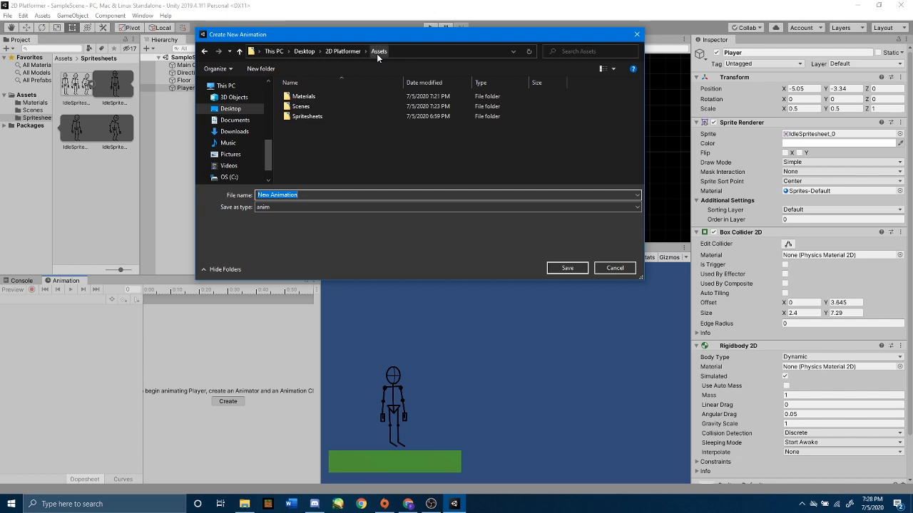
pyautogui.rightClick(367, 154)
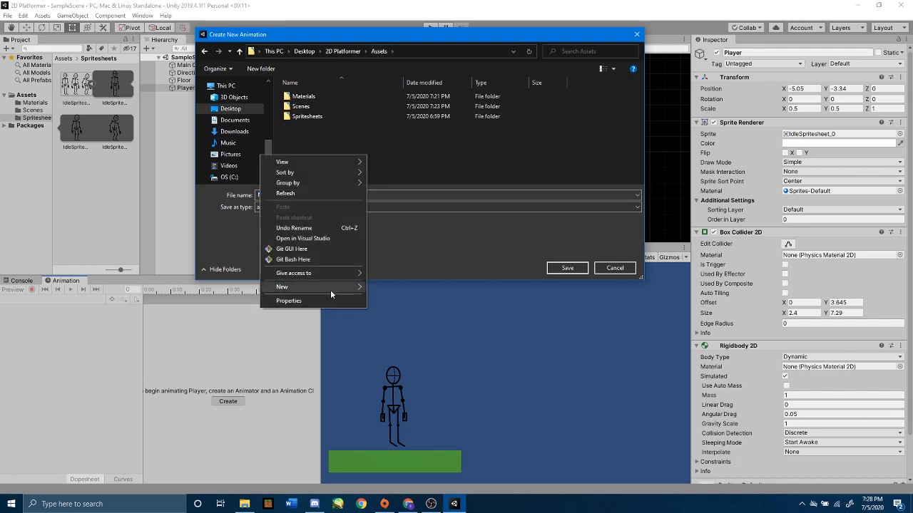
pyautogui.moveTo(330, 287)
pyautogui.click(391, 287)
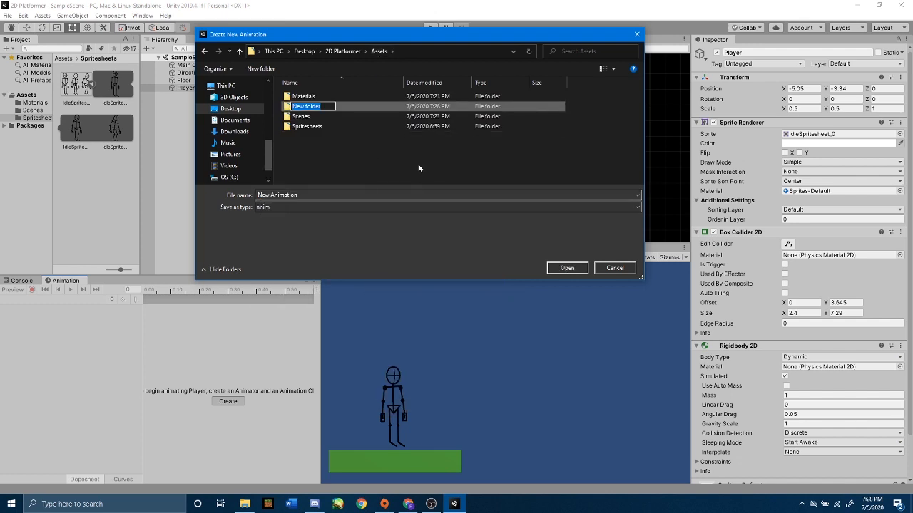
pyautogui.write('Animations')
pyautogui.press('Return')
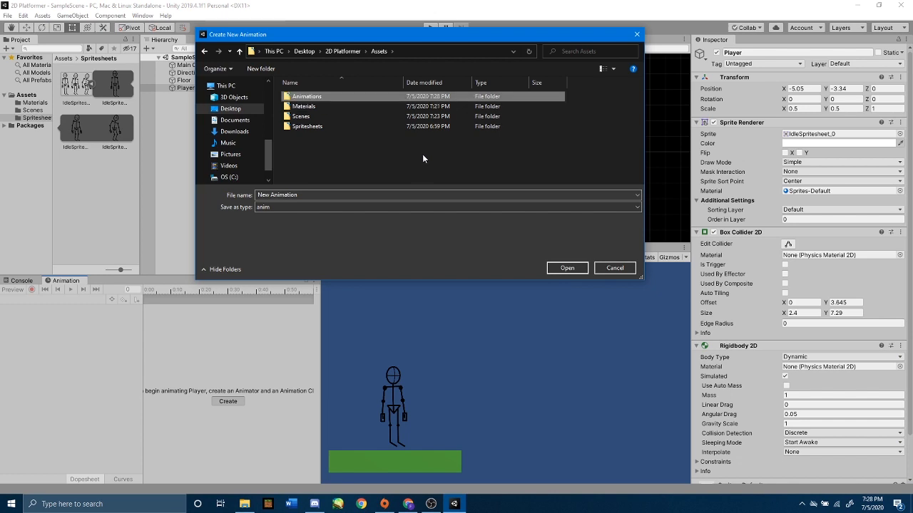
# Save the new animation clip as Idle in the Animations folder
pyautogui.doubleClick(381, 98)
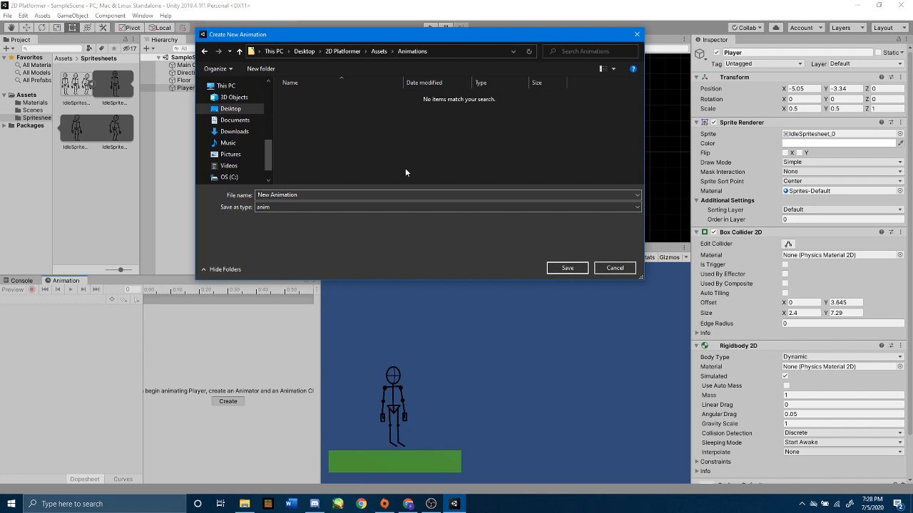
pyautogui.click(306, 194)
pyautogui.write('Idle')
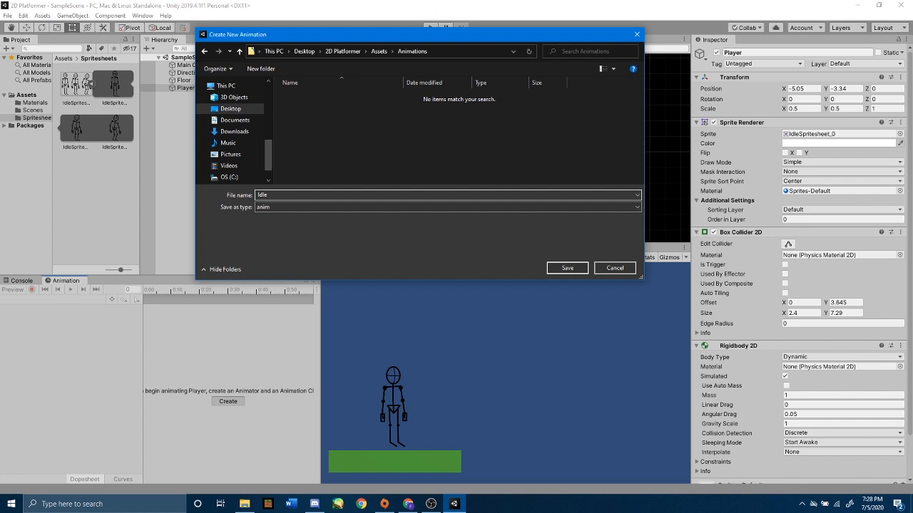
pyautogui.click(563, 271)
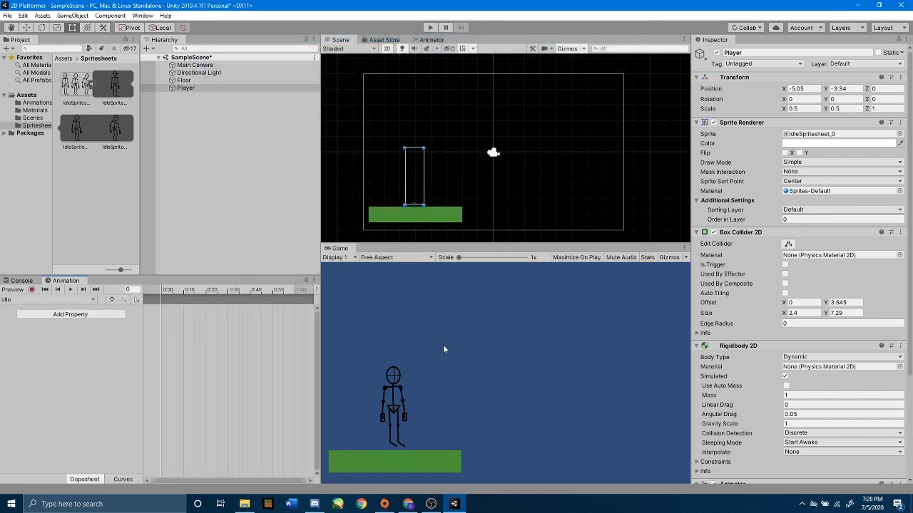
# Add the Sprite Renderer's Sprite property to the Idle animation
pyautogui.click(88, 315)
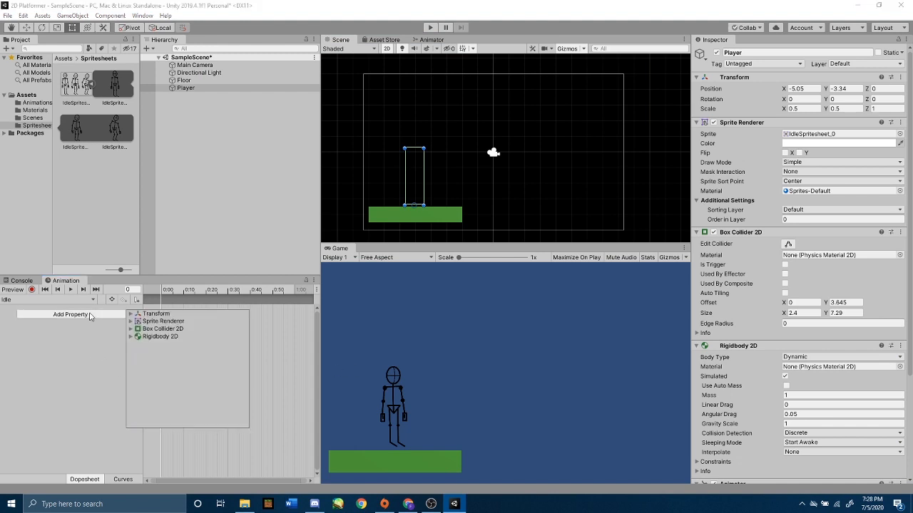
pyautogui.click(131, 322)
pyautogui.scroll(-4, 169, 357)
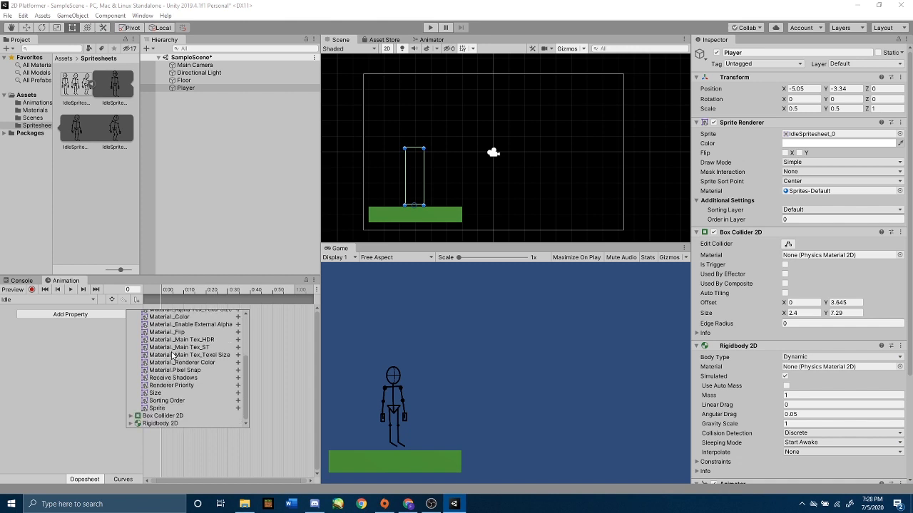
pyautogui.click(238, 409)
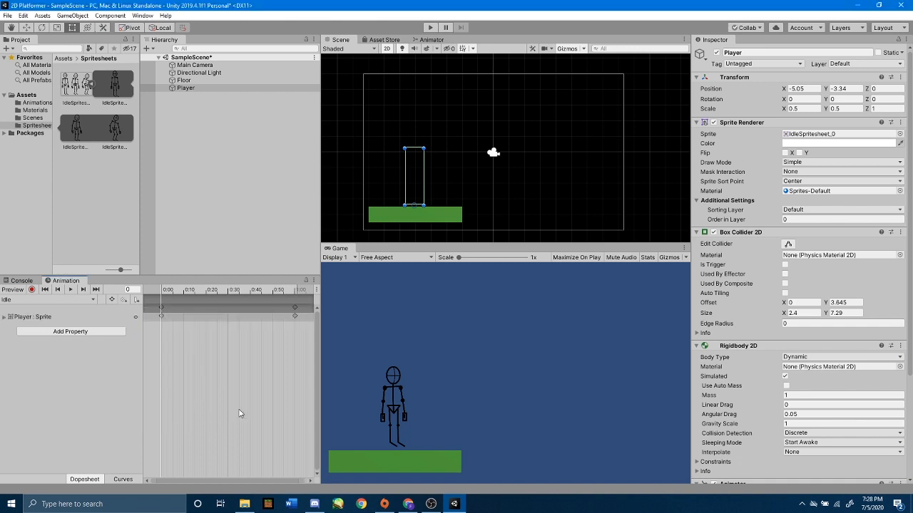
# Delete the closing sprite keyframe at 1:00 from the Idle timeline
pyautogui.click(295, 308)
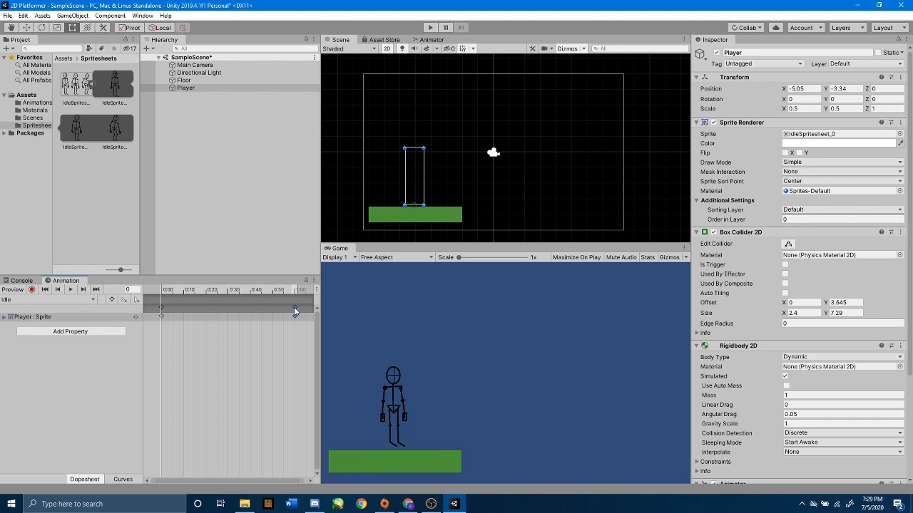
pyautogui.rightClick(295, 311)
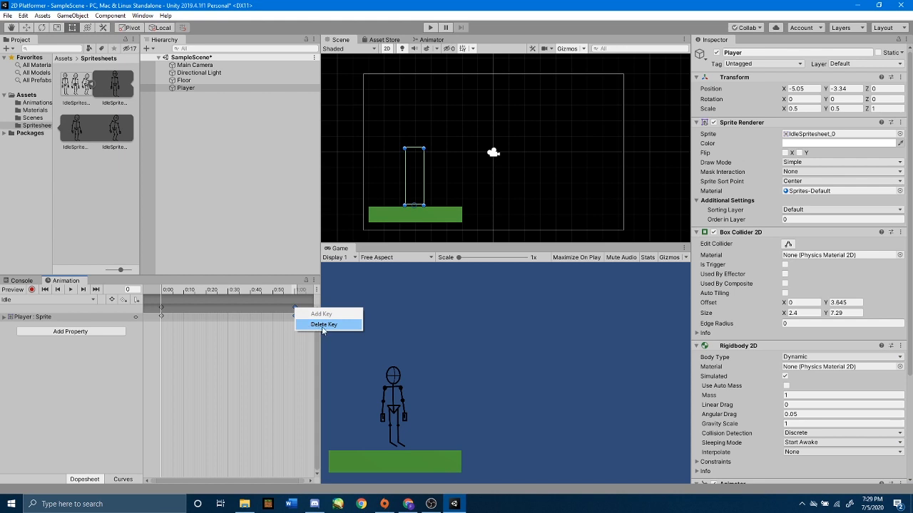
pyautogui.click(322, 325)
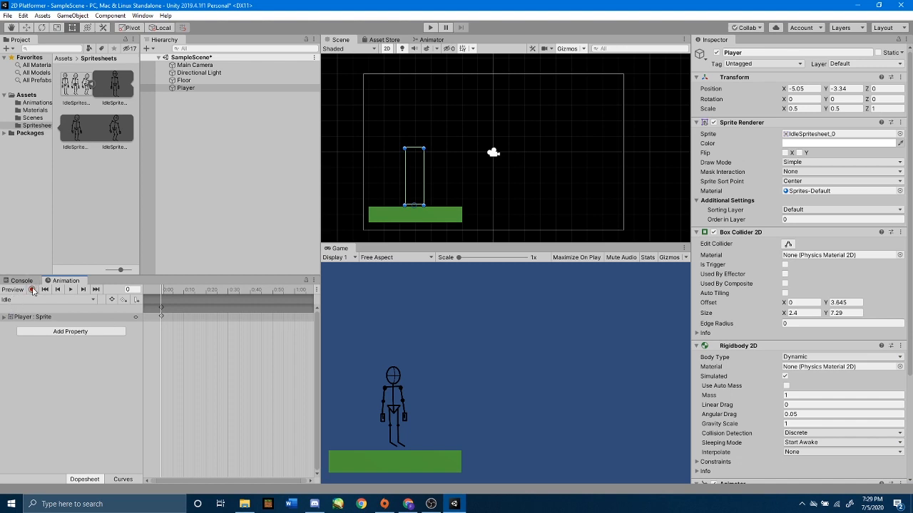
# Start keyframe recording and set the Player's sprite to IdleSpritesheet_1 at frame 5
pyautogui.click(31, 288)
pyautogui.moveTo(173, 289); pyautogui.dragTo(171, 290)
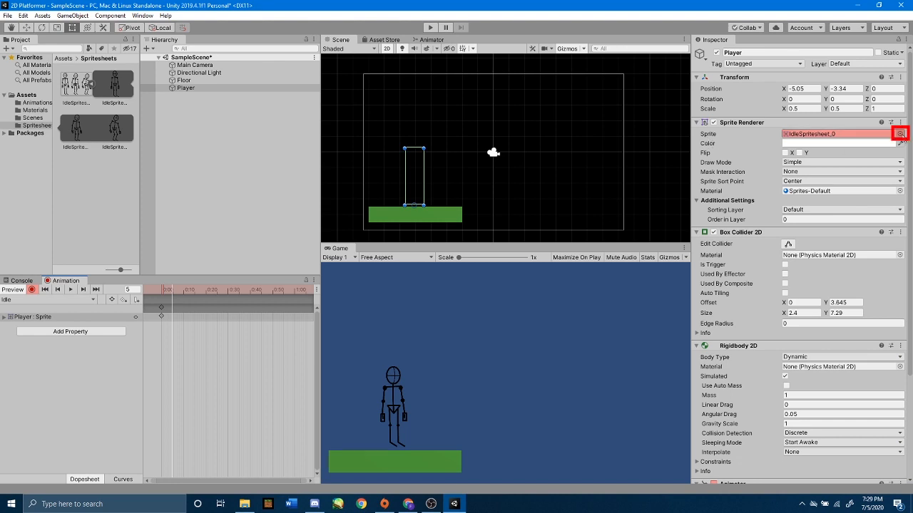
pyautogui.click(900, 134)
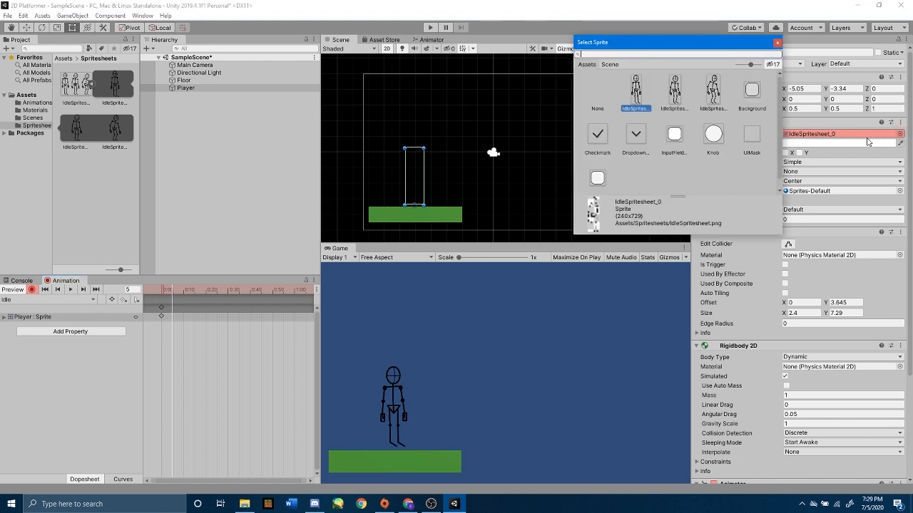
pyautogui.doubleClick(675, 92)
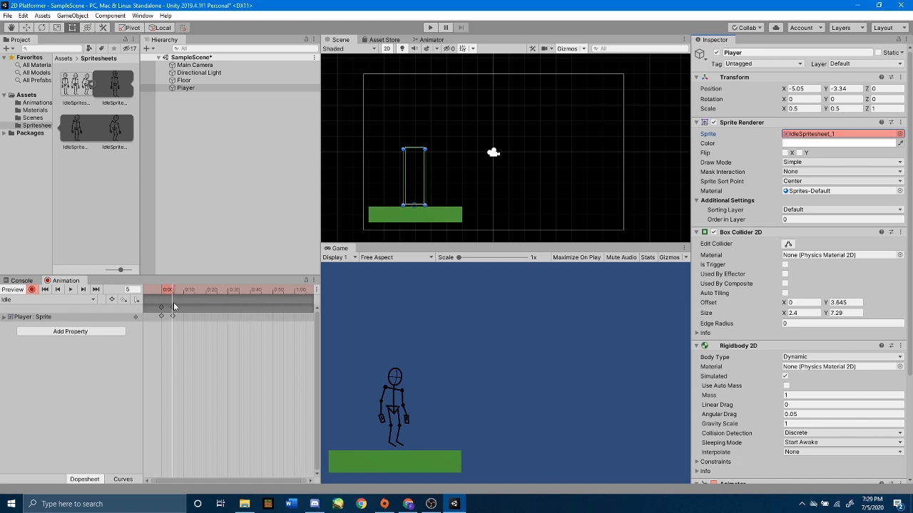
# Record a keyframe at frame 10 with the Player's sprite set to IdleSpritesheet_2
pyautogui.moveTo(169, 293)
pyautogui.mouseDown()
pyautogui.moveTo(159, 293)
pyautogui.moveTo(186, 290)
pyautogui.moveTo(155, 290)
pyautogui.moveTo(183, 288)
pyautogui.mouseUp()
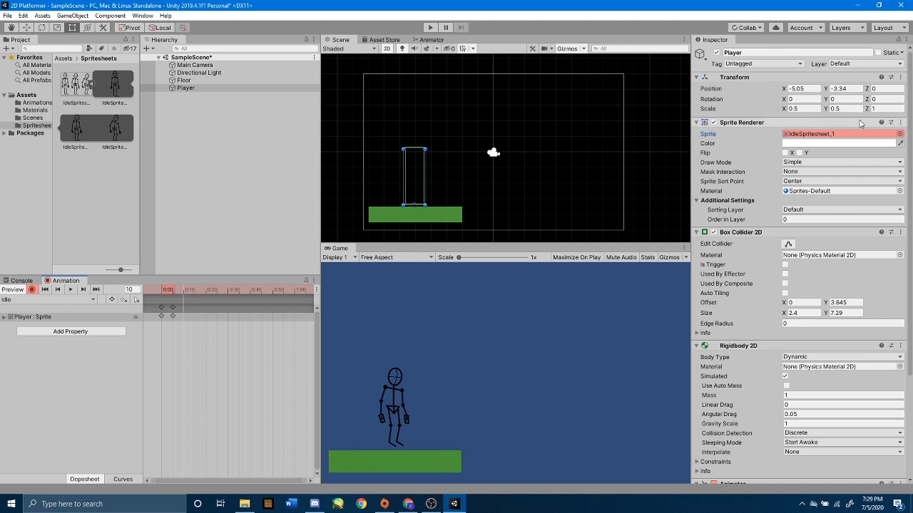
pyautogui.click(900, 137)
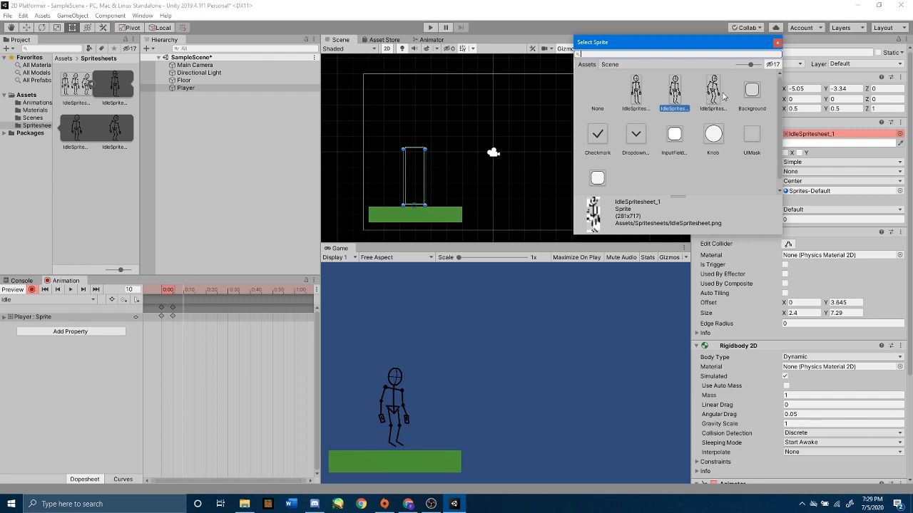
pyautogui.click(713, 93)
pyautogui.doubleClick(718, 101)
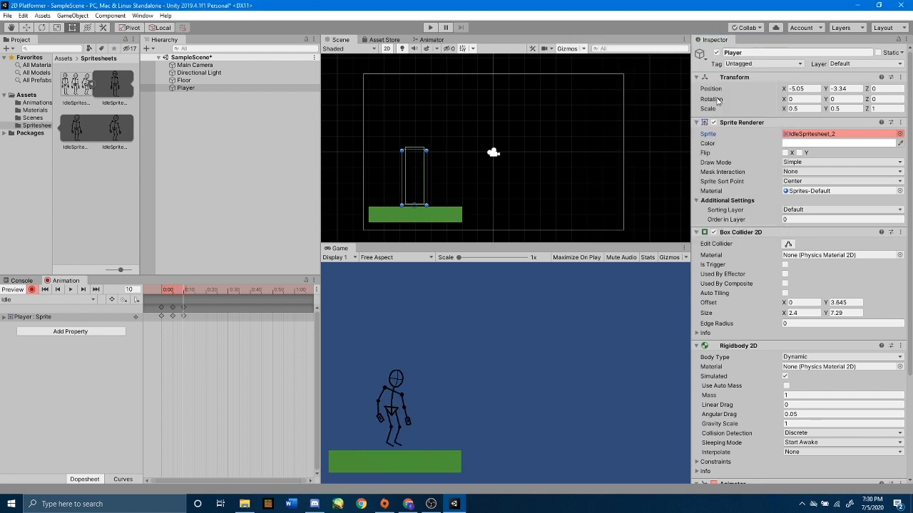
# Record a keyframe at frame 15 with the Player's sprite set back to IdleSpritesheet_1
pyautogui.moveTo(190, 290)
pyautogui.mouseDown()
pyautogui.moveTo(161, 290)
pyautogui.moveTo(192, 290)
pyautogui.mouseUp()
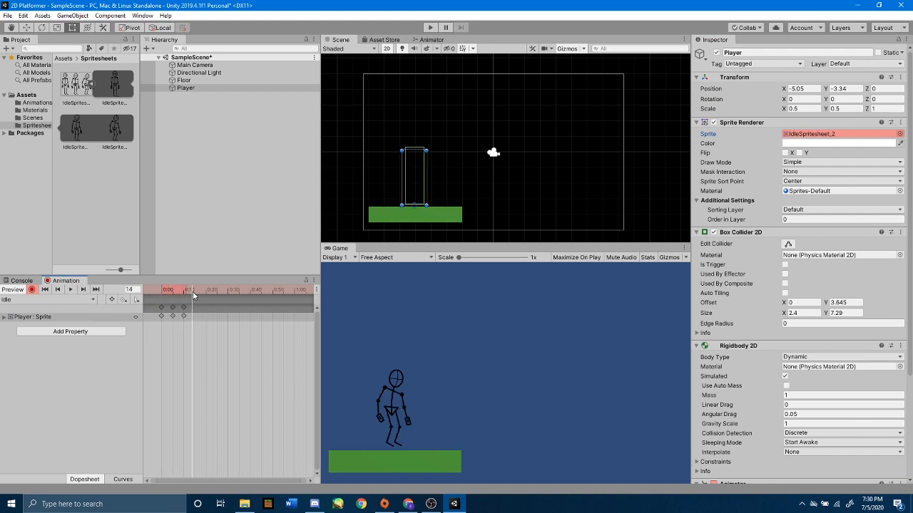
pyautogui.click(193, 295)
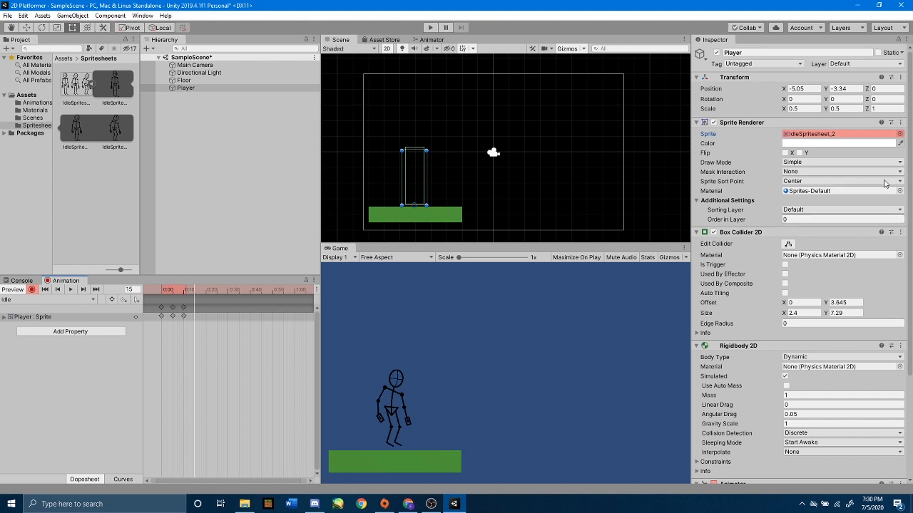
pyautogui.click(900, 134)
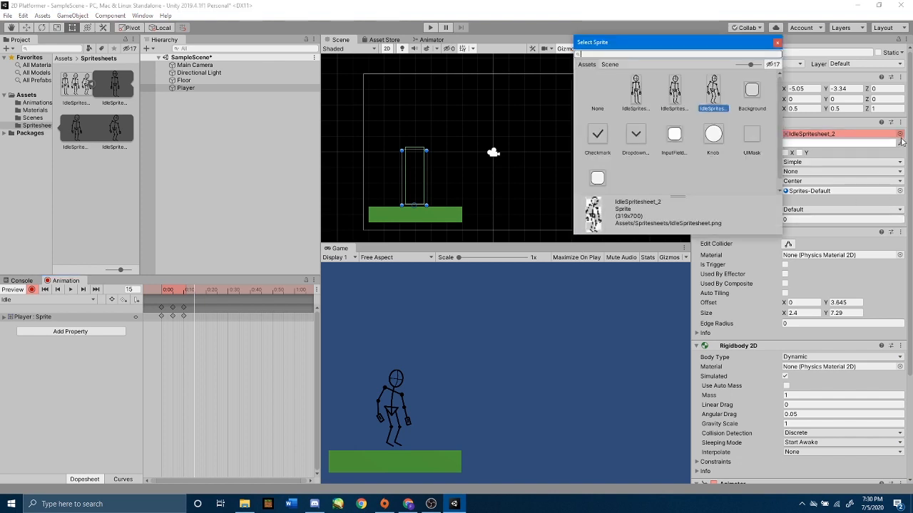
pyautogui.doubleClick(676, 95)
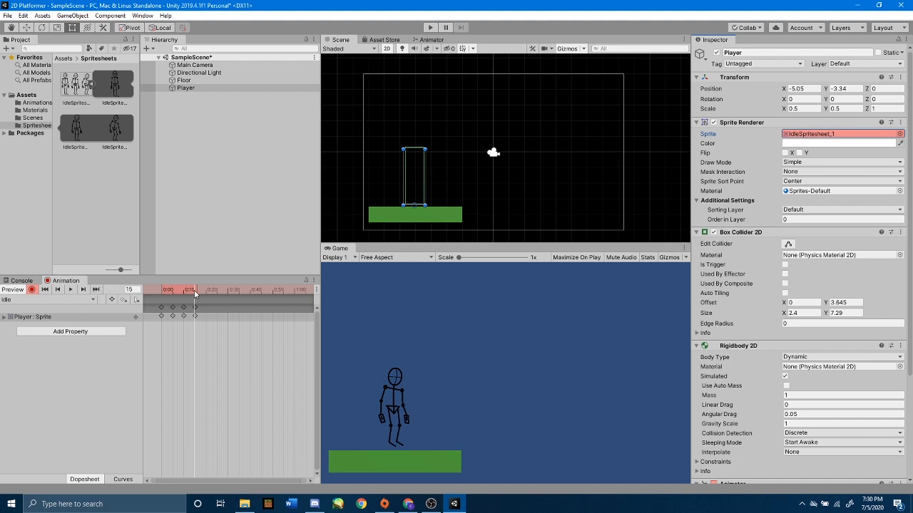
# Record a keyframe at frame 20 with the sprite IdleSpritesheet_0 and stop recording
pyautogui.moveTo(194, 291); pyautogui.dragTo(206, 290)
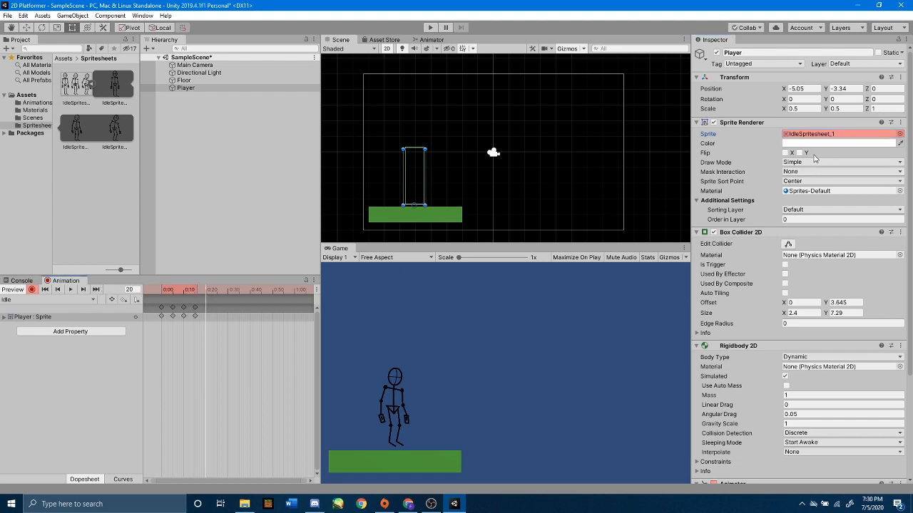
pyautogui.click(898, 134)
pyautogui.doubleClick(635, 91)
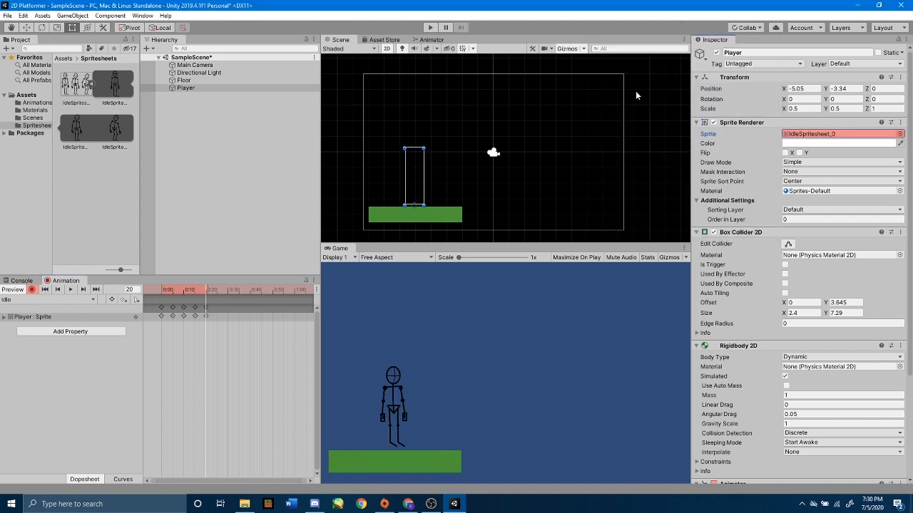
pyautogui.click(31, 290)
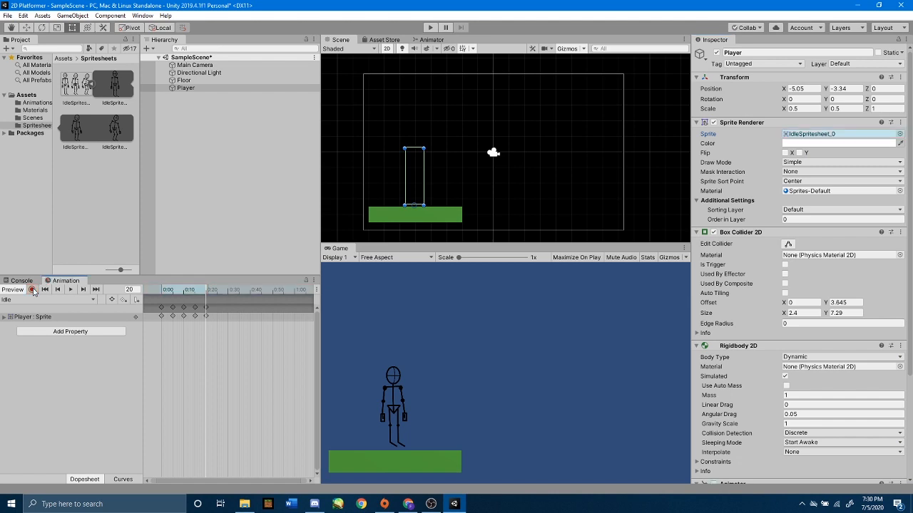
# Preview the Idle animation by playing it and scrubbing through its frames
pyautogui.click(69, 291)
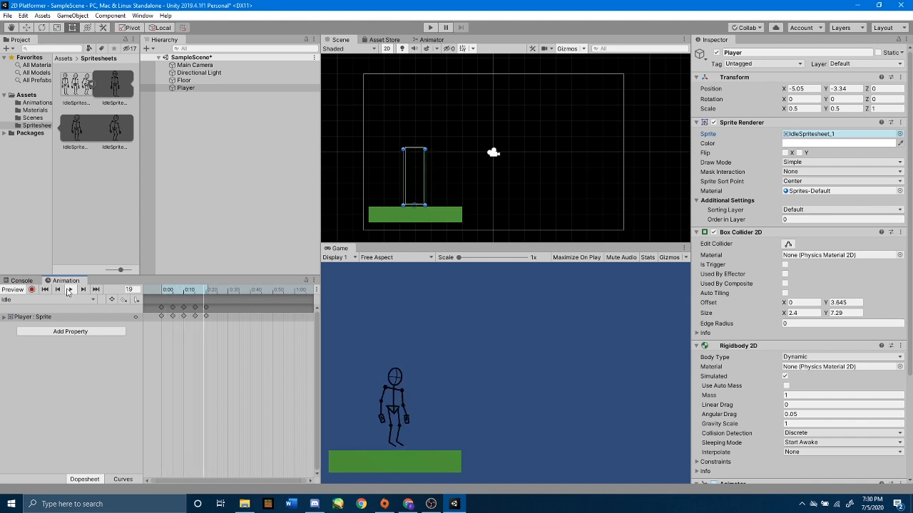
pyautogui.click(68, 289)
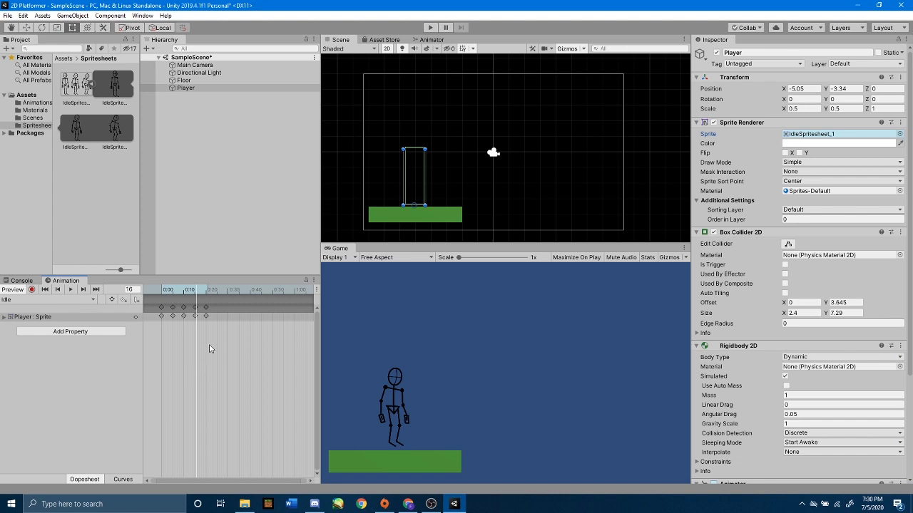
pyautogui.click(185, 291)
pyautogui.moveTo(184, 291); pyautogui.dragTo(214, 295)
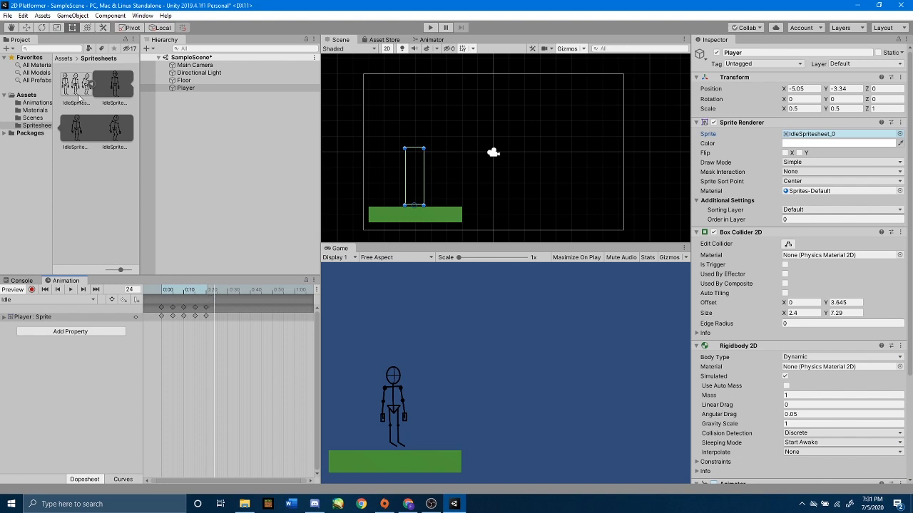
# Open IdleSpritesheet in the Sprite Editor and move IdleSpritesheet_0's pivot to its leftmost ankle, at about X 0.37, Y 0.056
pyautogui.click(79, 98)
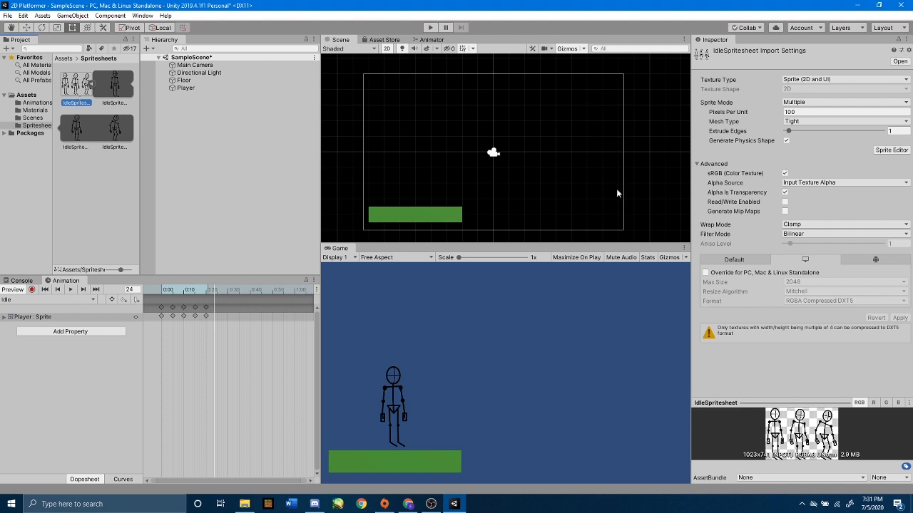
pyautogui.click(891, 150)
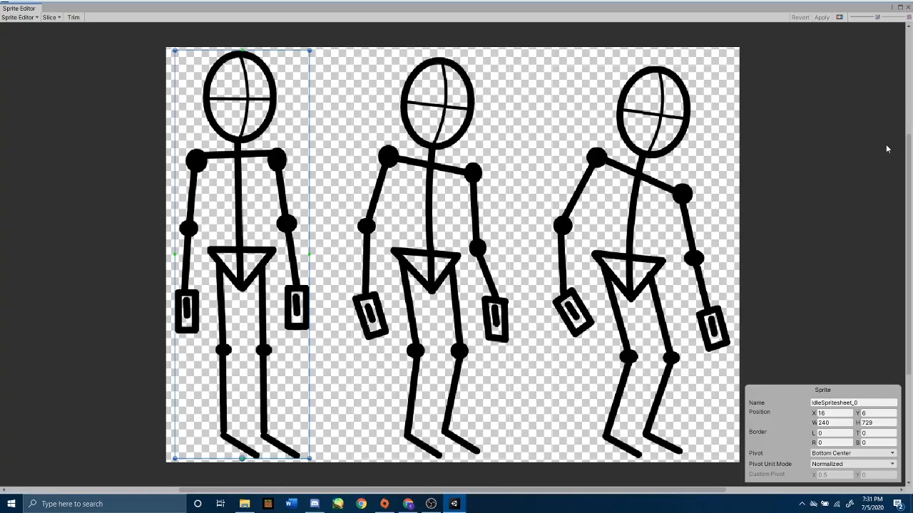
pyautogui.click(421, 343)
pyautogui.click(626, 319)
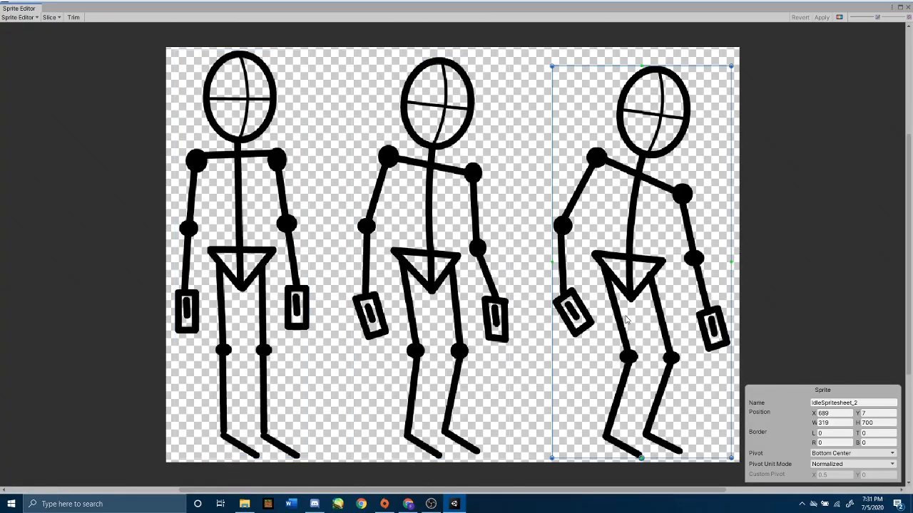
pyautogui.click(479, 323)
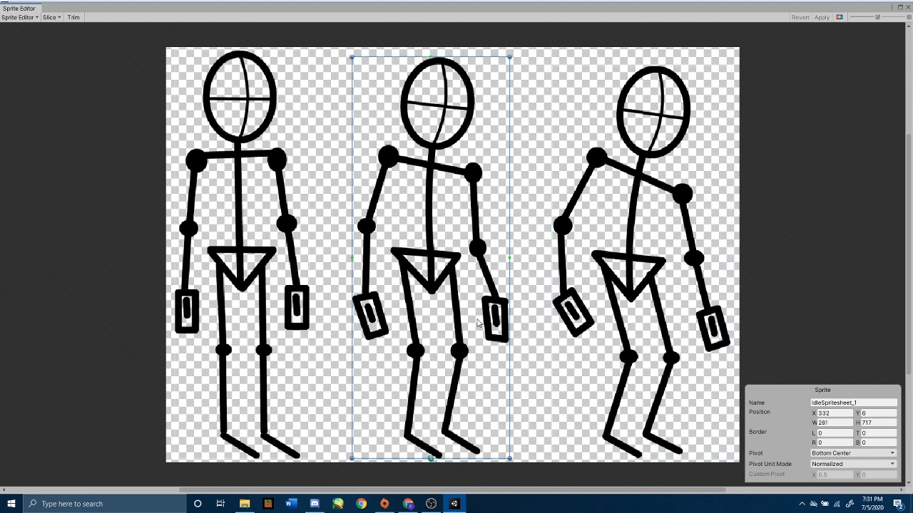
pyautogui.click(278, 346)
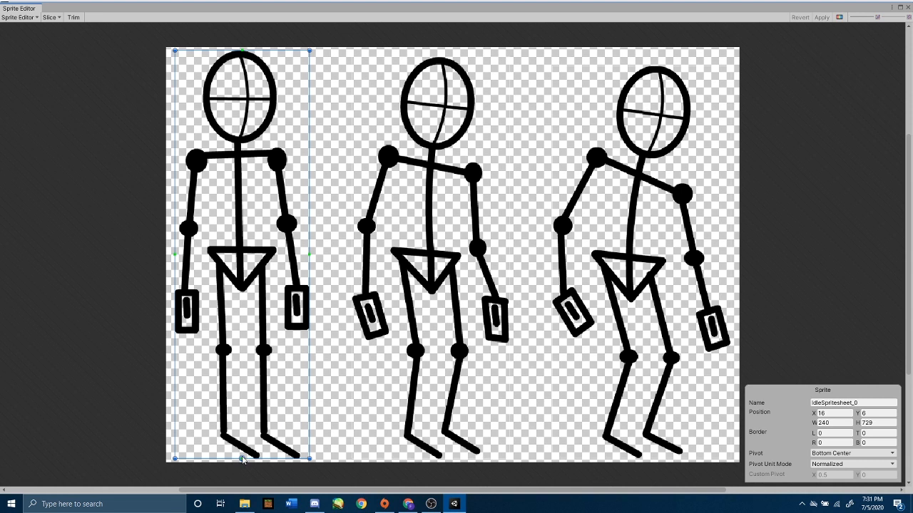
pyautogui.moveTo(243, 459); pyautogui.dragTo(225, 436)
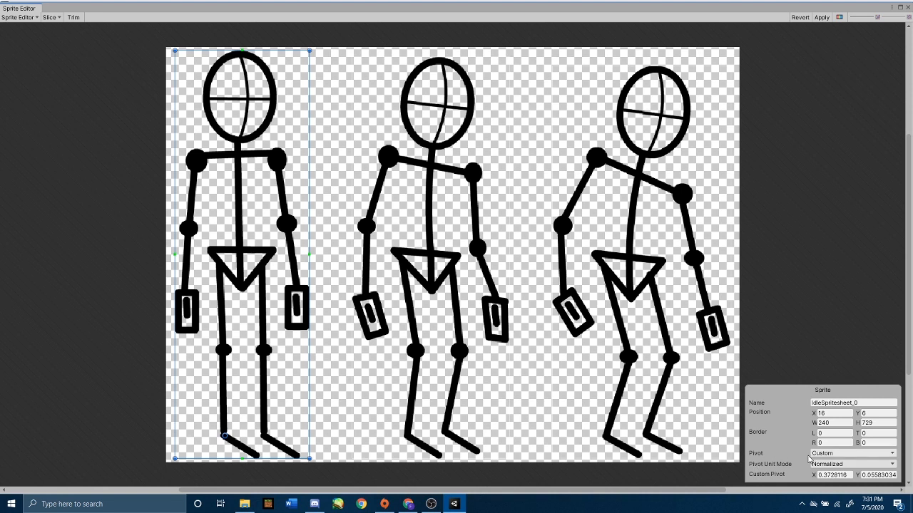
# Move the pivots of IdleSpritesheet_1 and IdleSpritesheet_2 to their leftmost ankles, then apply the changes and close the Sprite Editor
pyautogui.click(451, 347)
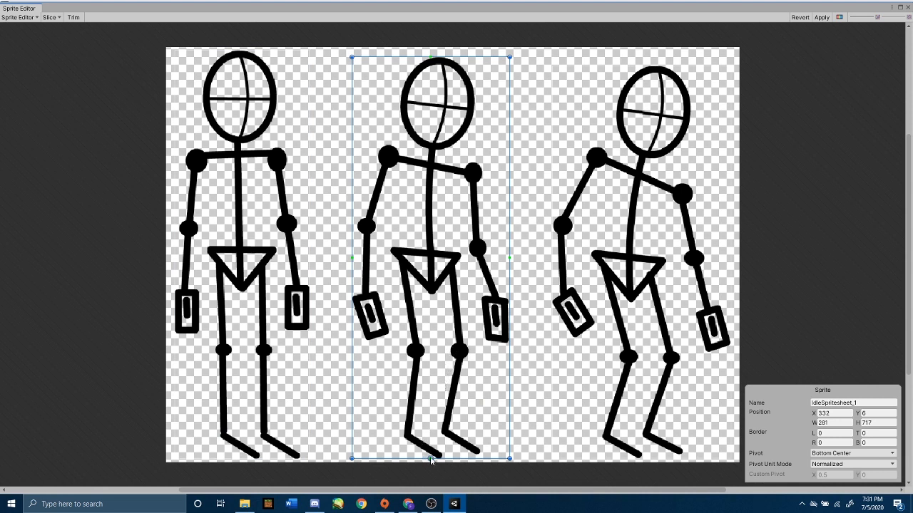
pyautogui.moveTo(431, 459); pyautogui.dragTo(410, 440)
pyautogui.click(624, 302)
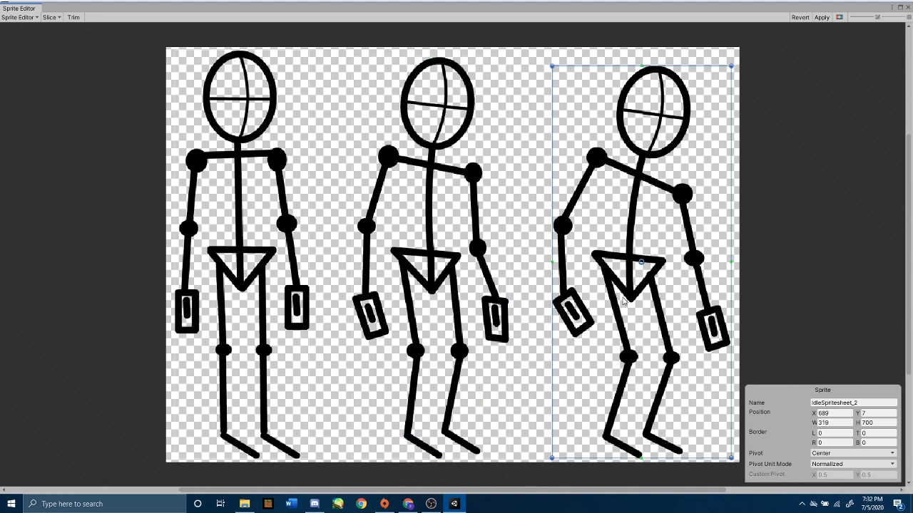
pyautogui.moveTo(643, 264); pyautogui.dragTo(606, 439)
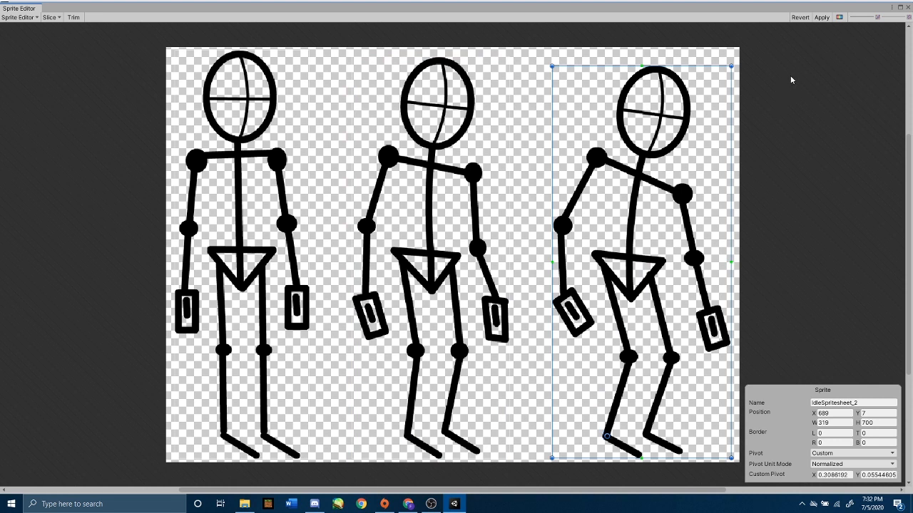
pyautogui.click(818, 19)
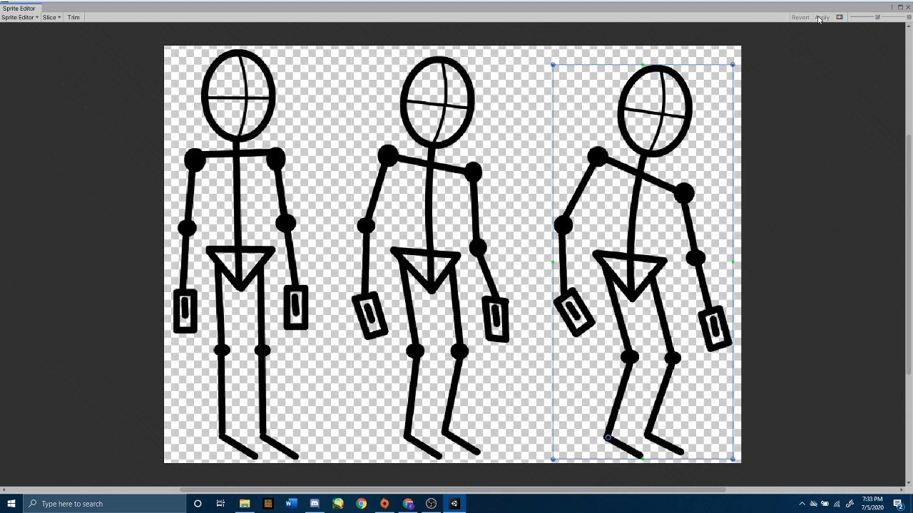
pyautogui.click(908, 9)
# Scrub the Idle animation back to frame 0 to check how the sprites line up with the adjusted pivots
pyautogui.click(196, 290)
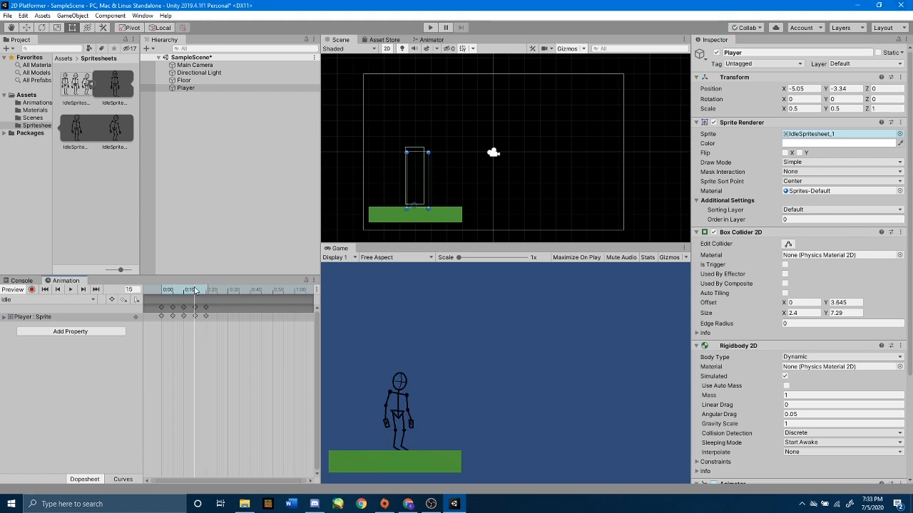
pyautogui.moveTo(195, 290); pyautogui.dragTo(138, 294)
pyautogui.moveTo(162, 288); pyautogui.dragTo(141, 288)
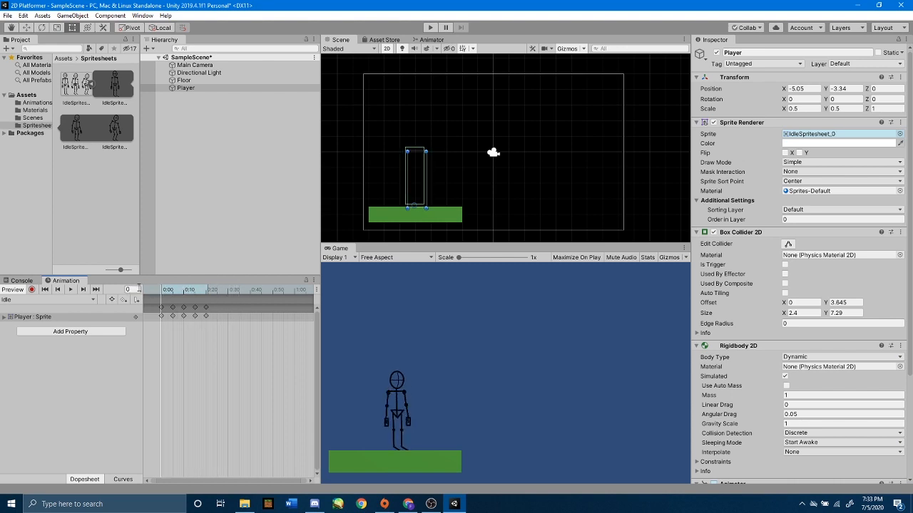
# Remove the Box Collider 2D component from the Player
pyautogui.scroll(-5, 736, 392)
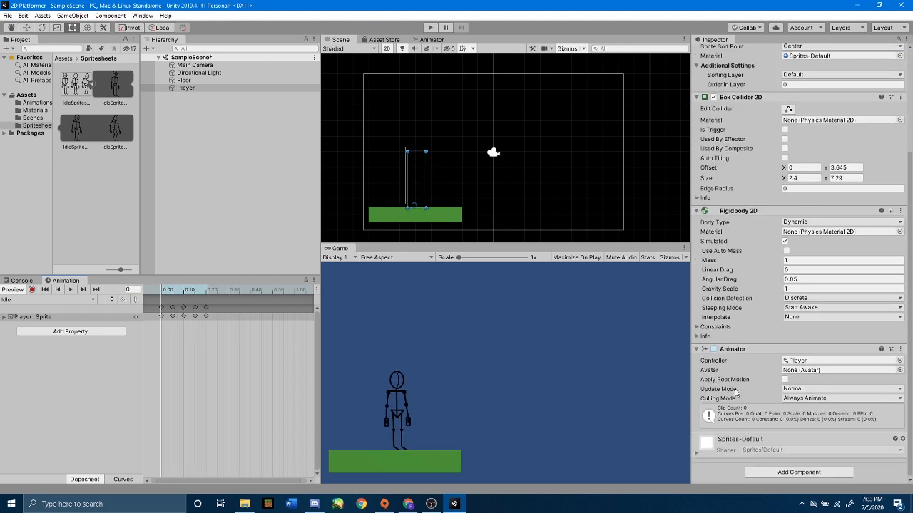
pyautogui.click(221, 88)
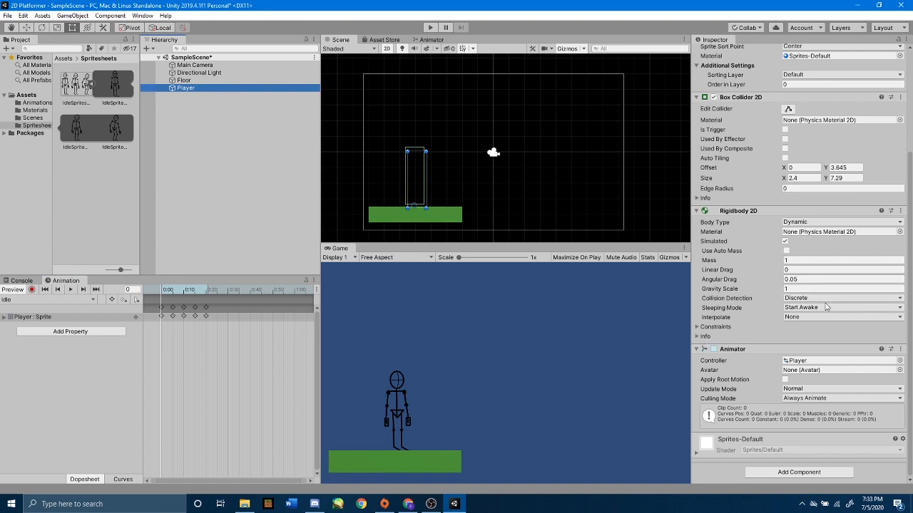
pyautogui.scroll(5, 828, 307)
pyautogui.click(902, 233)
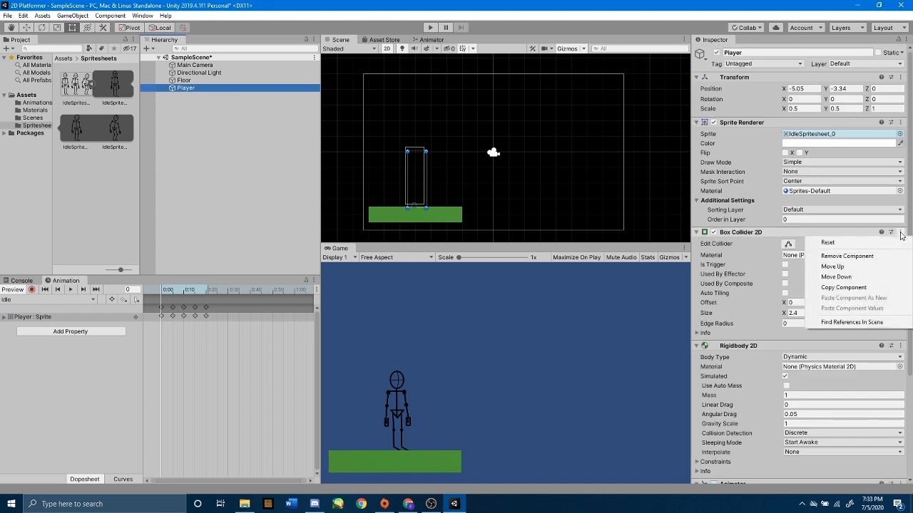
pyautogui.click(848, 256)
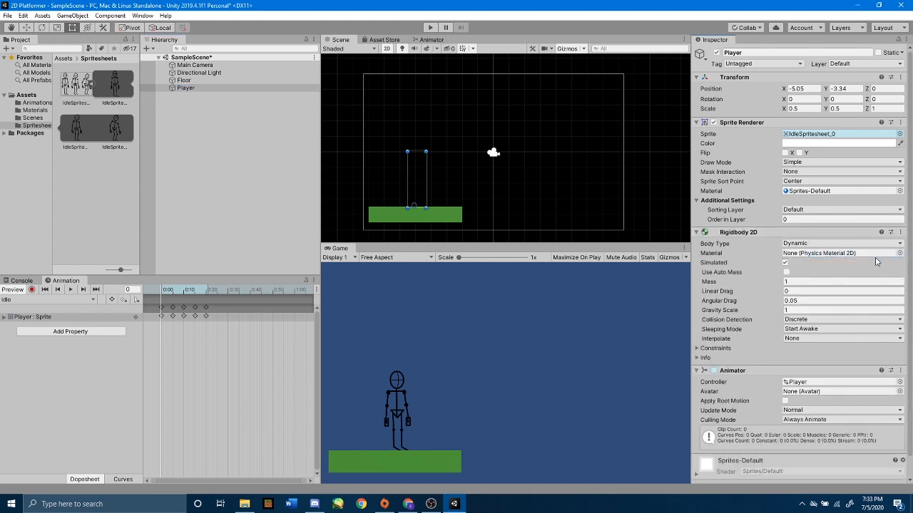
# Add a new Box Collider 2D component to the Player
pyautogui.scroll(-1, 813, 428)
pyautogui.click(798, 476)
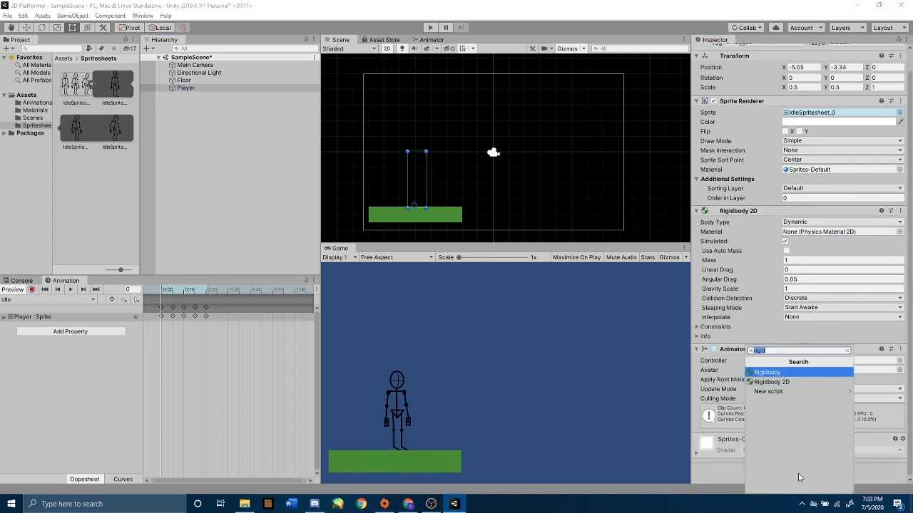
pyautogui.write('box')
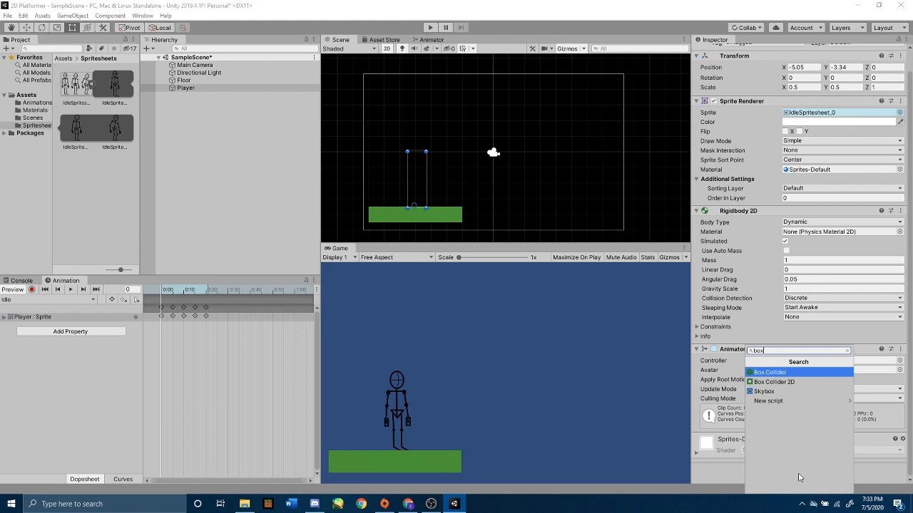
pyautogui.click(773, 383)
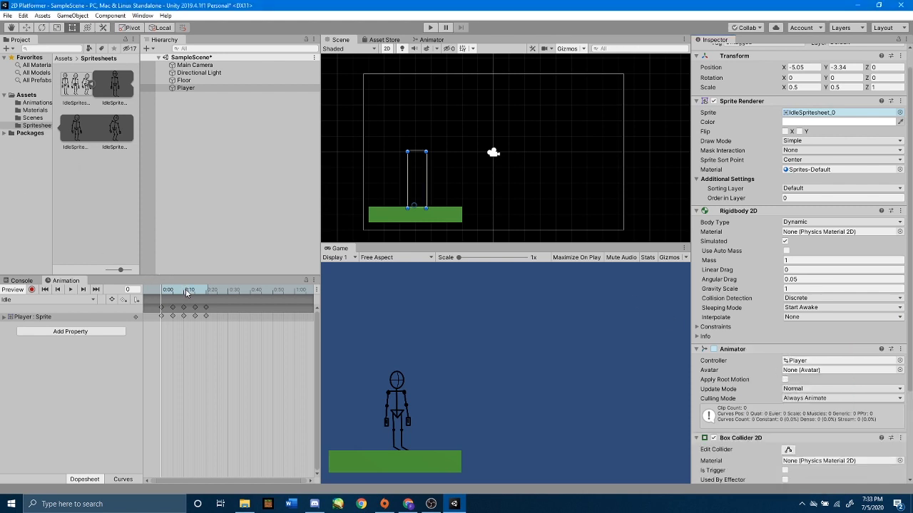
# Move the Player up with the Move tool to about Y -3.19, so it stands just above the floor
pyautogui.click(189, 88)
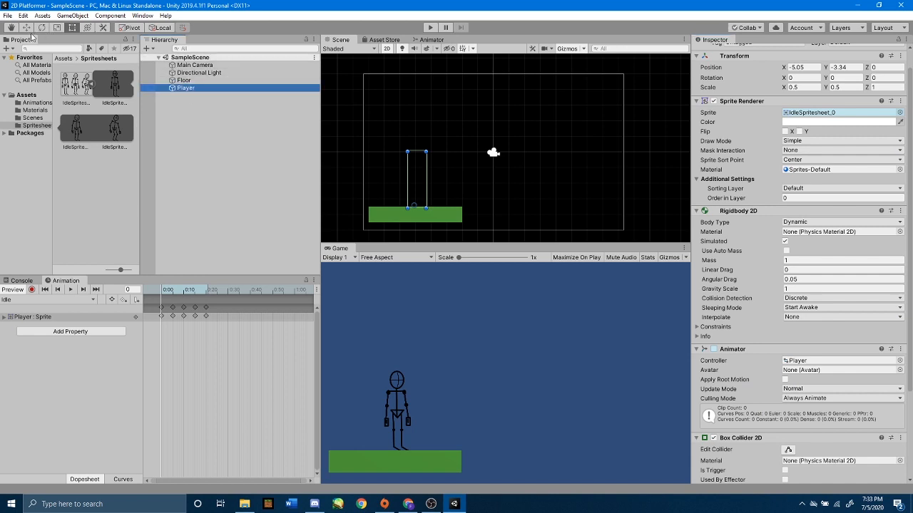
pyautogui.click(27, 28)
pyautogui.moveTo(419, 169); pyautogui.dragTo(418, 164)
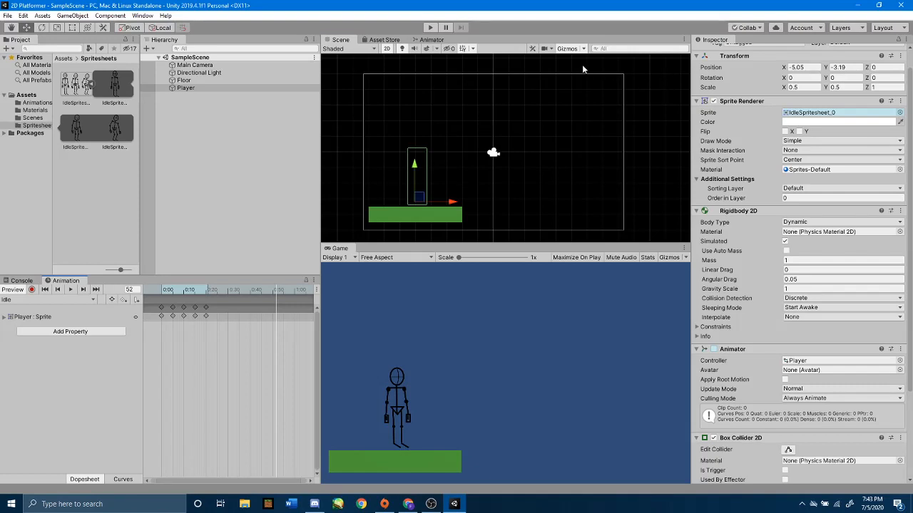
# Inspect the Idle state's settings in the Animator, then return to the Scene view
pyautogui.click(441, 41)
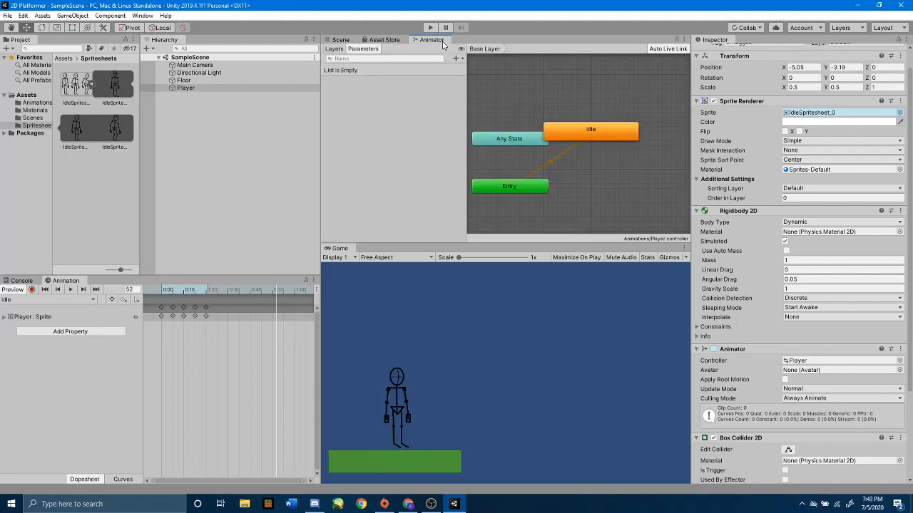
pyautogui.click(611, 135)
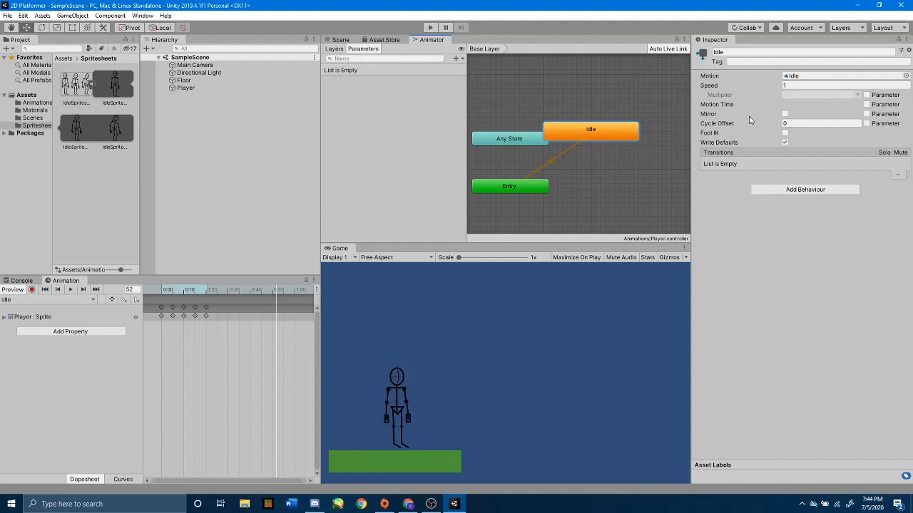
pyautogui.click(337, 40)
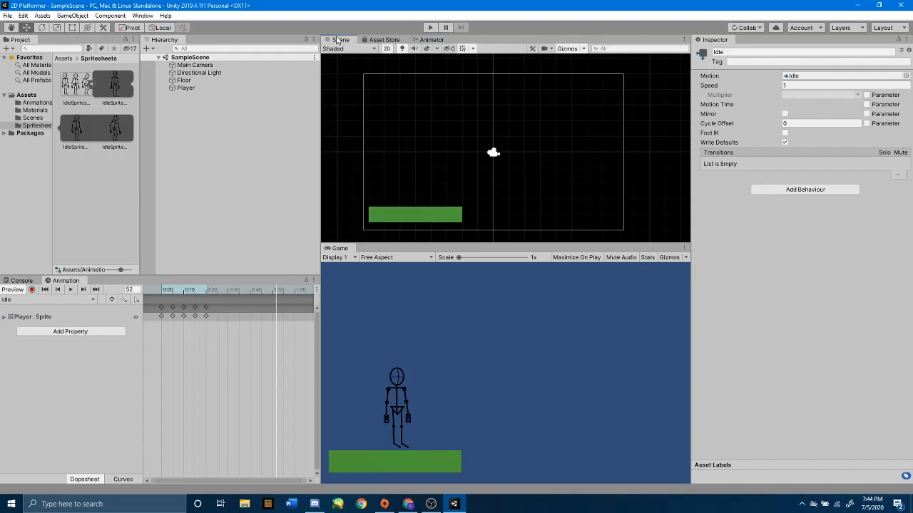
# Select all the Idle keyframes and stretch them evenly so the last one falls at 1:20 (frame 80)
pyautogui.moveTo(228, 325); pyautogui.dragTo(147, 302)
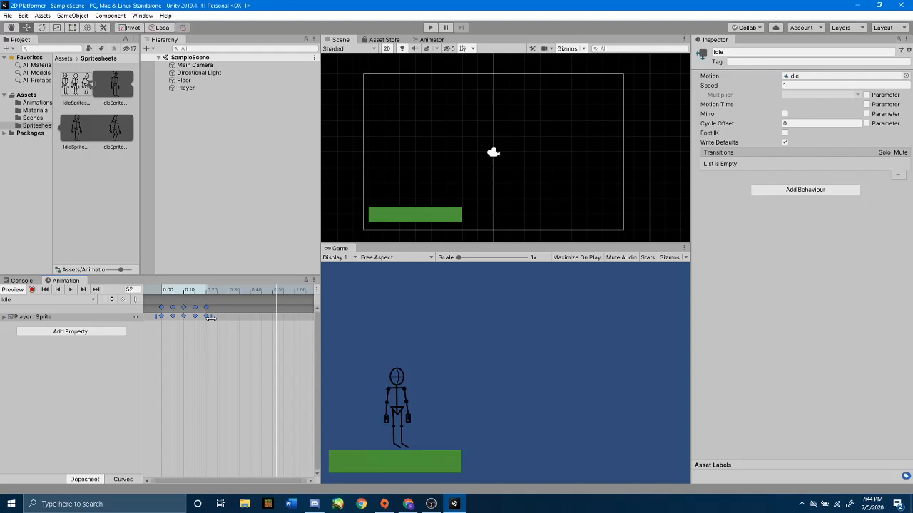
pyautogui.moveTo(208, 317); pyautogui.dragTo(292, 308)
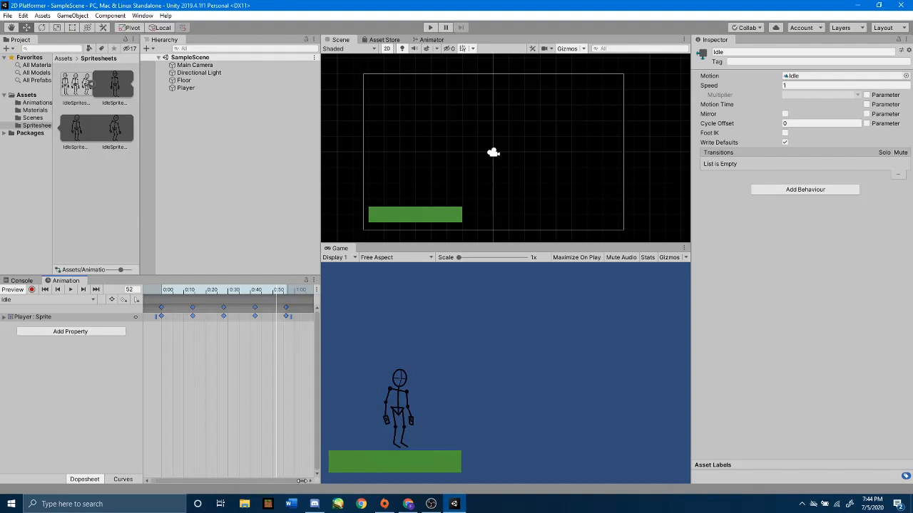
pyautogui.moveTo(303, 482); pyautogui.dragTo(326, 483)
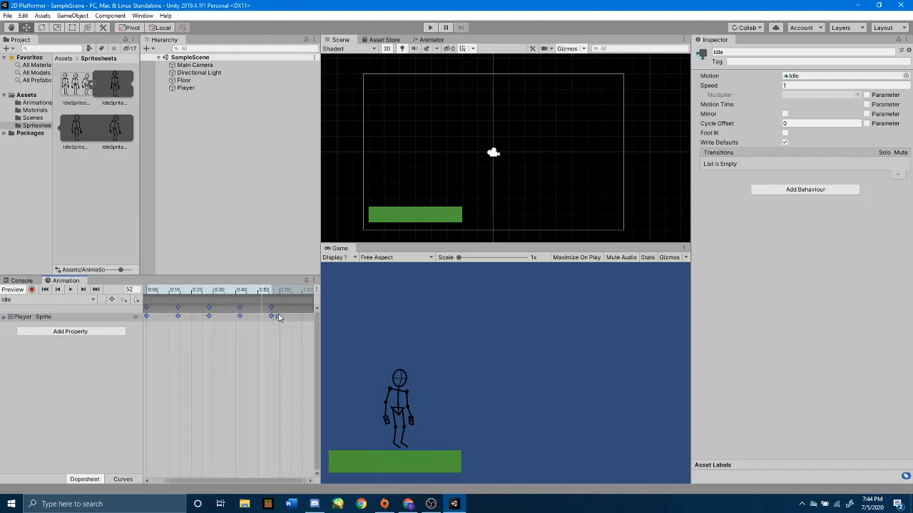
pyautogui.moveTo(278, 316); pyautogui.dragTo(306, 316)
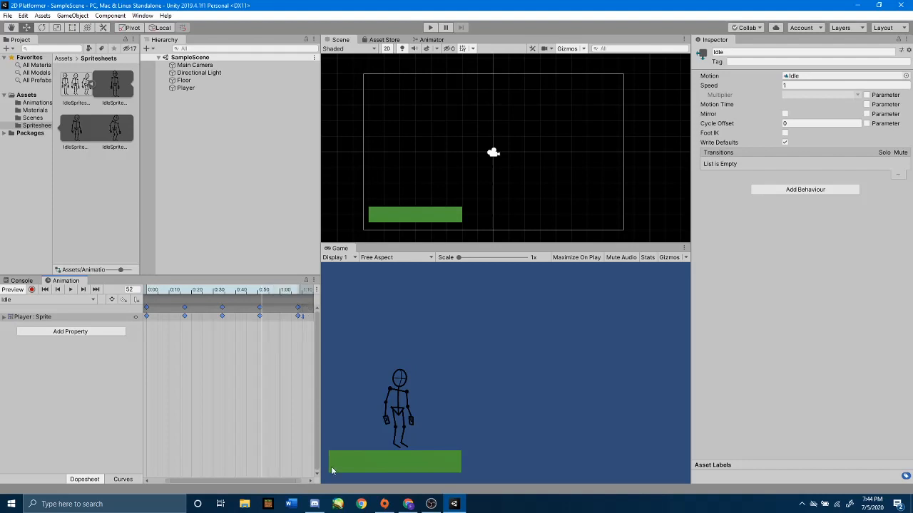
pyautogui.click(310, 481)
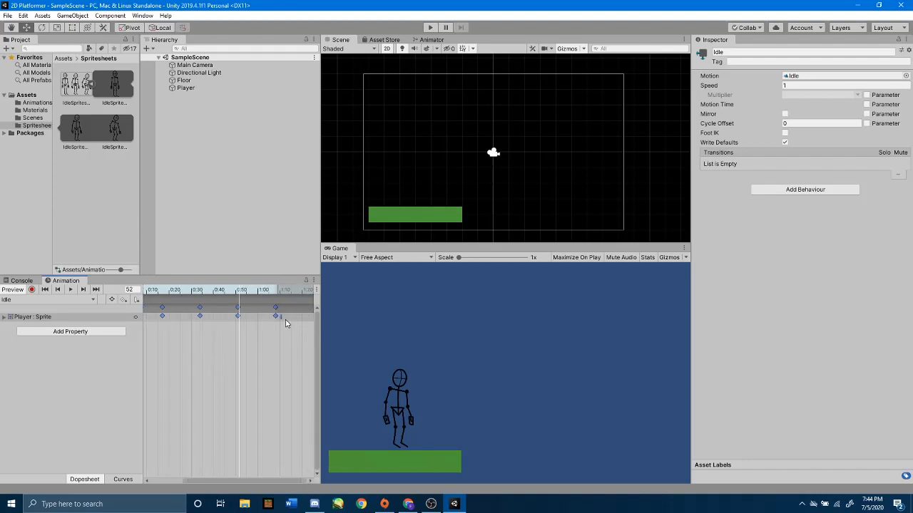
pyautogui.moveTo(280, 317); pyautogui.dragTo(310, 314)
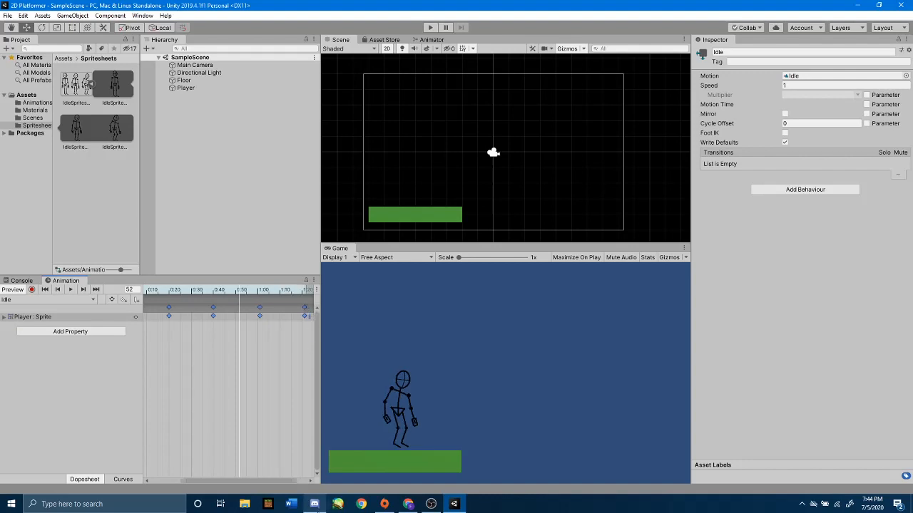
pyautogui.click(310, 481)
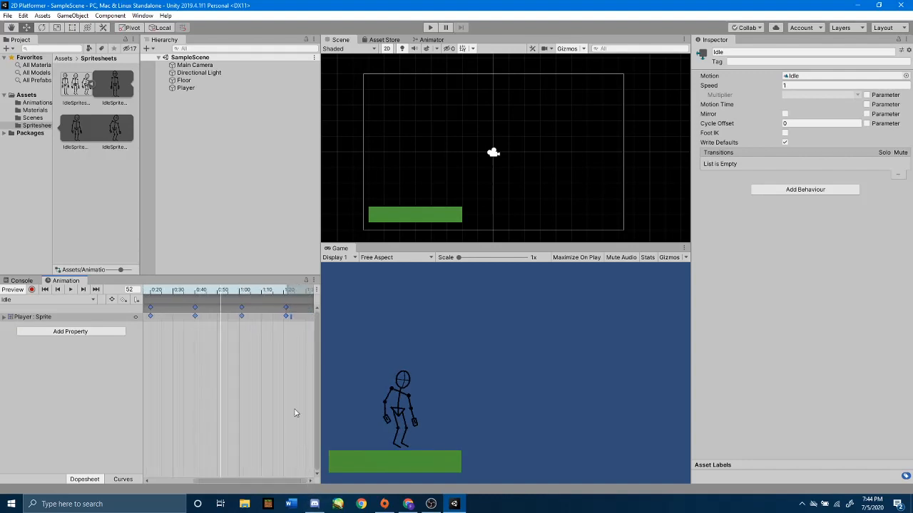
pyautogui.moveTo(292, 316); pyautogui.dragTo(290, 318)
# Scrub and play the stretched Idle animation to check its slower timing
pyautogui.moveTo(265, 291); pyautogui.dragTo(284, 287)
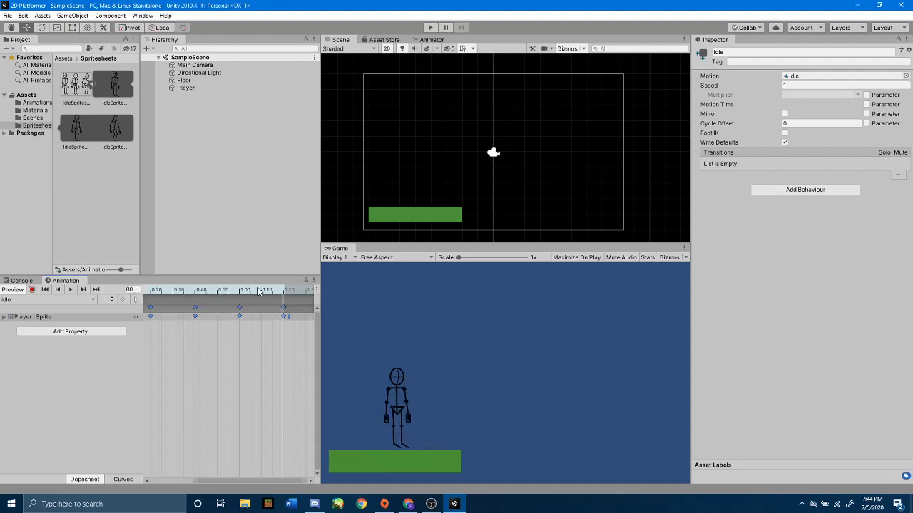
pyautogui.moveTo(281, 290); pyautogui.dragTo(77, 293)
pyautogui.click(73, 290)
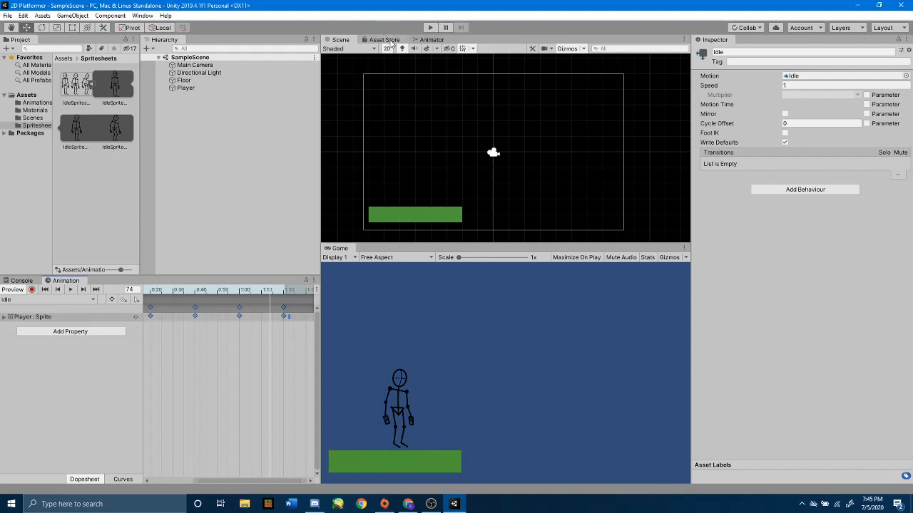
# Reposition the Idle state in the Animator graph so it no longer overlaps Any State
pyautogui.click(431, 40)
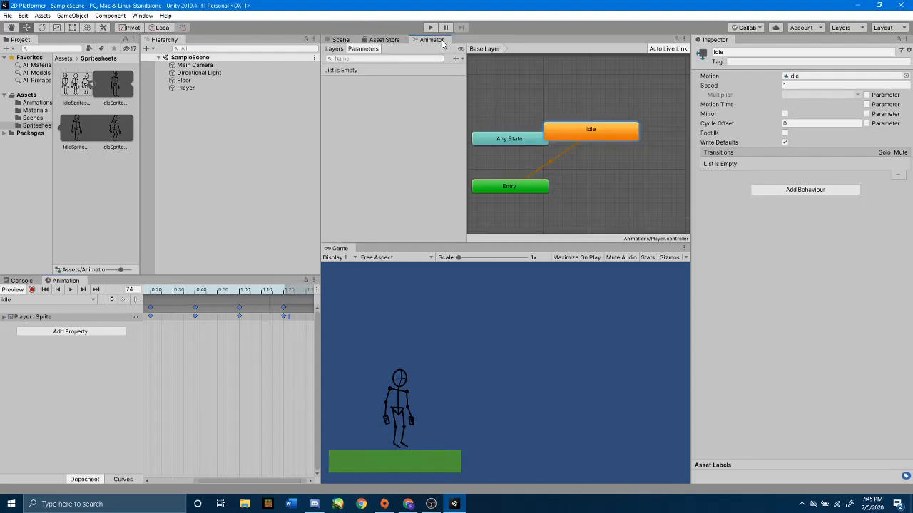
pyautogui.moveTo(587, 131); pyautogui.dragTo(596, 145)
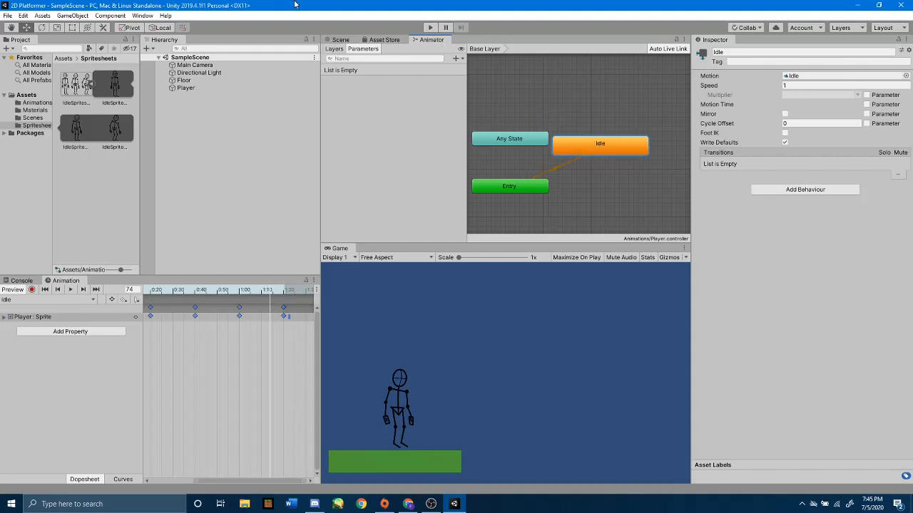
# Look through the available animation windows, and shift the Idle state slightly farther from Any State in the Animator graph
pyautogui.click(143, 16)
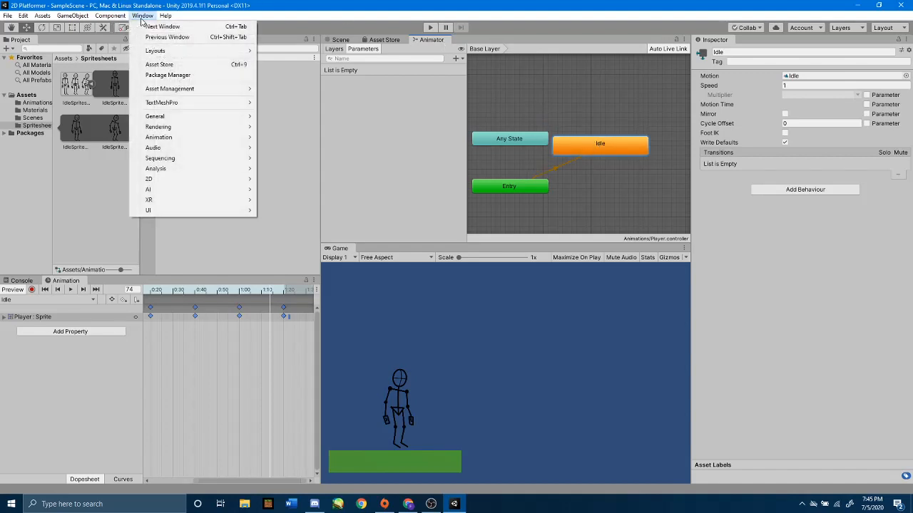
pyautogui.moveTo(176, 138)
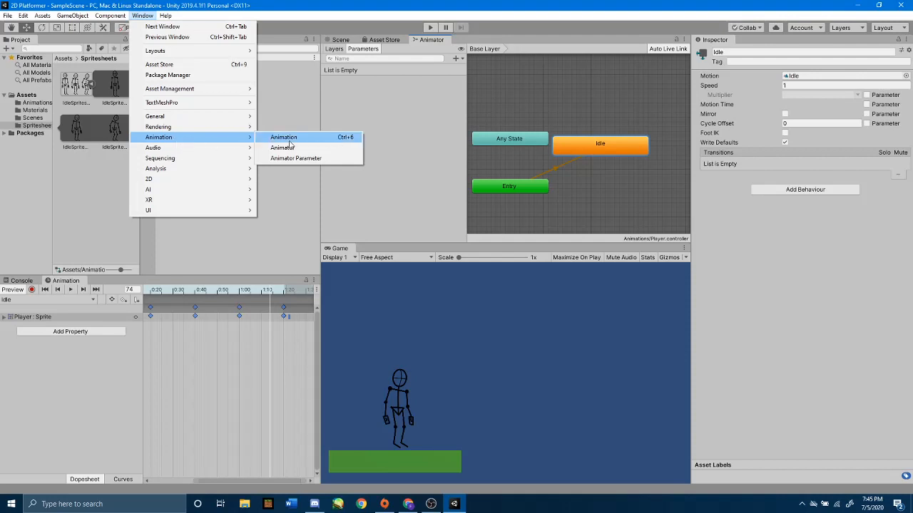
pyautogui.click(436, 41)
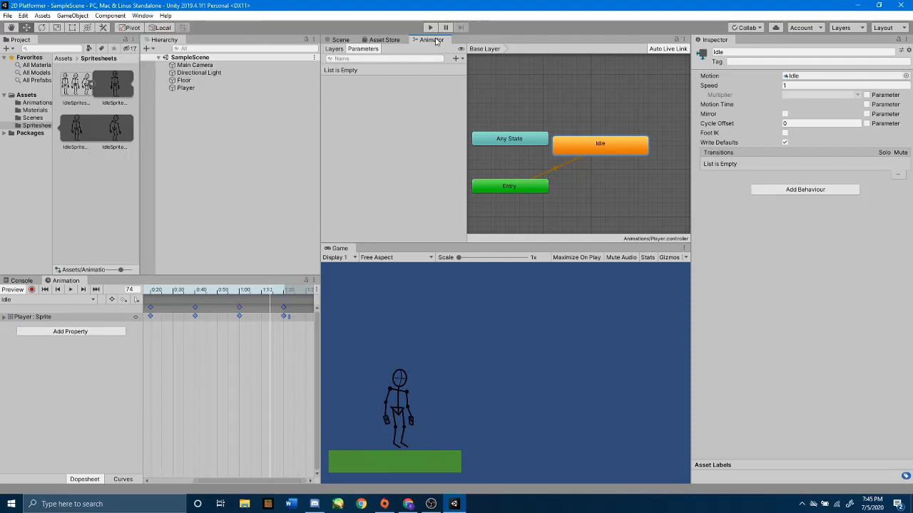
pyautogui.moveTo(575, 154)
pyautogui.mouseDown()
pyautogui.moveTo(581, 167)
pyautogui.moveTo(583, 159)
pyautogui.mouseUp()
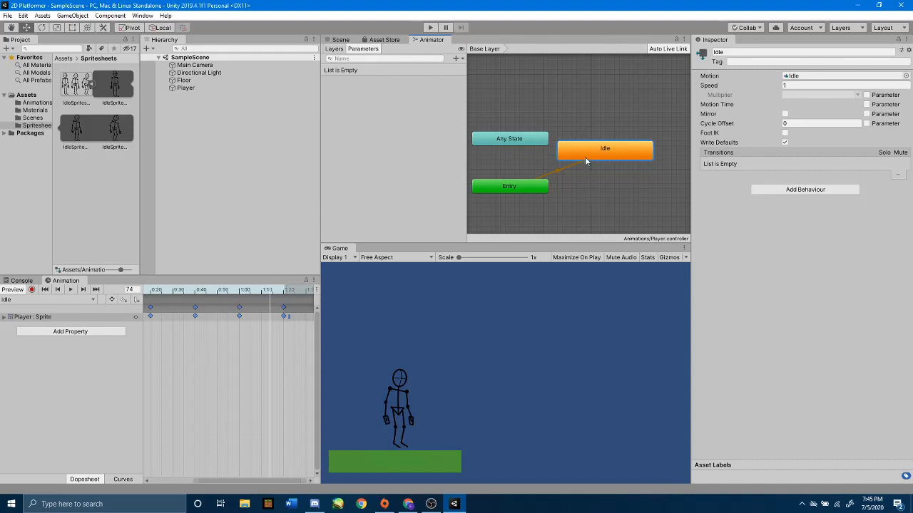
# Play-test the scene, lifting the Player above the floor several times to check its fall and Idle animation, and exit play mode
pyautogui.click(431, 28)
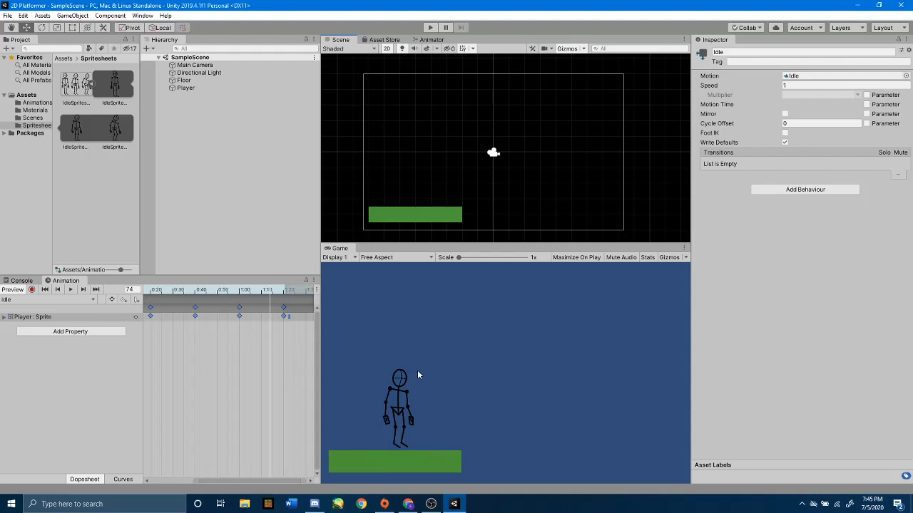
pyautogui.click(429, 29)
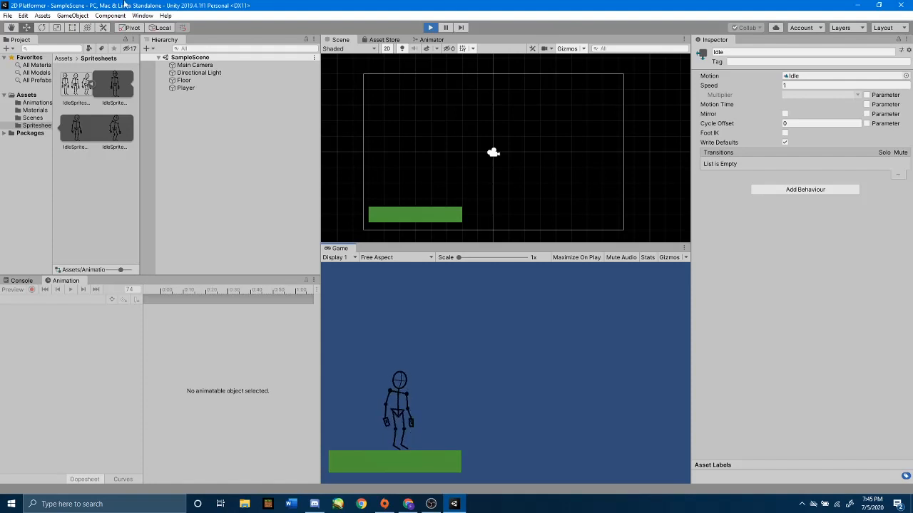
pyautogui.click(186, 88)
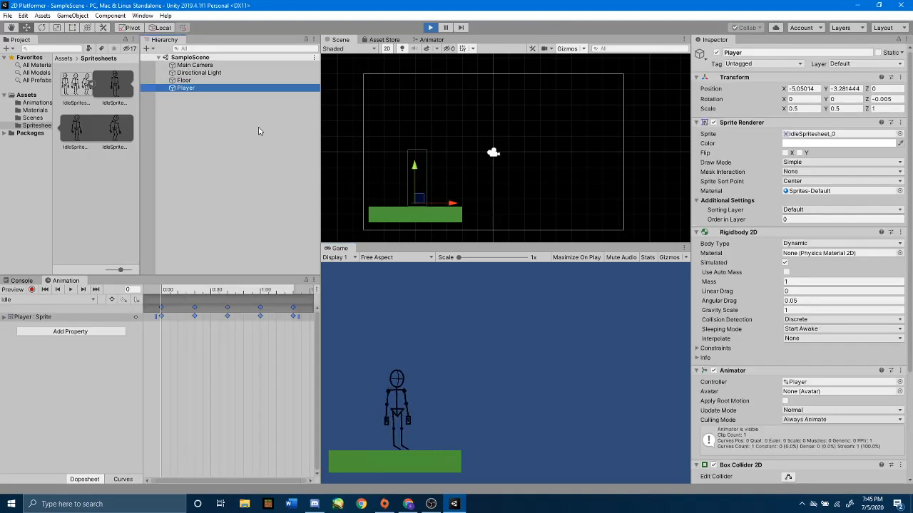
pyautogui.moveTo(414, 168); pyautogui.dragTo(420, 79)
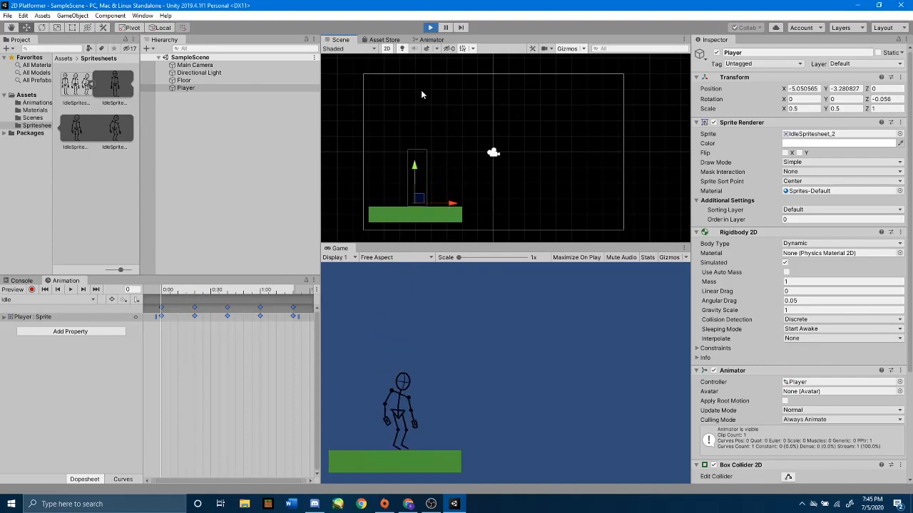
pyautogui.moveTo(418, 199); pyautogui.dragTo(406, 137)
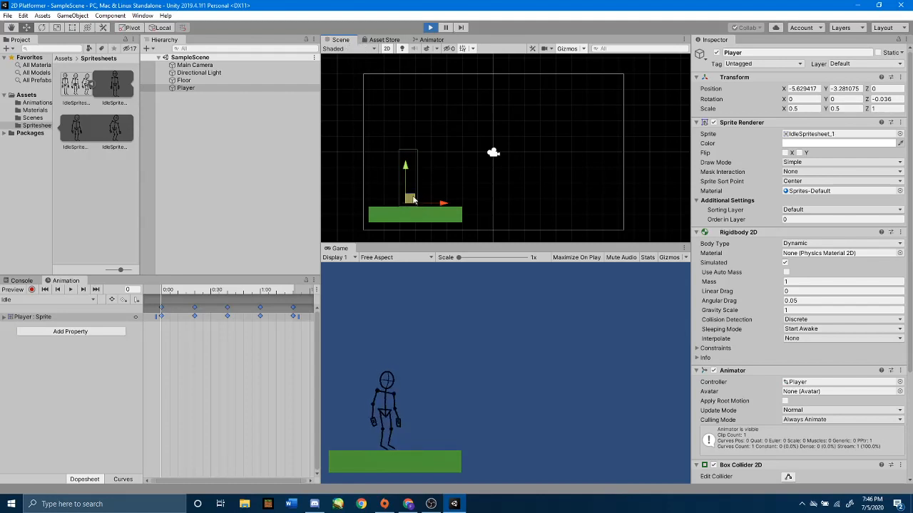
pyautogui.moveTo(410, 198); pyautogui.dragTo(417, 50)
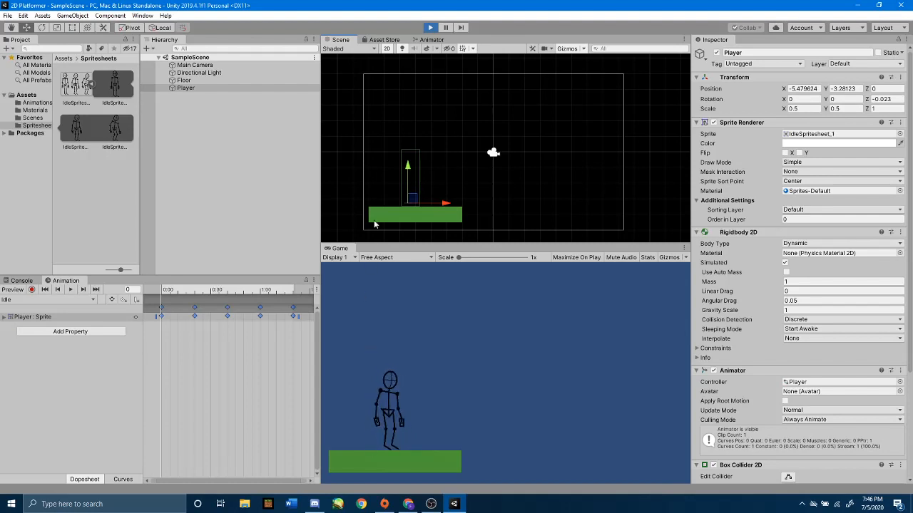
pyautogui.click(430, 27)
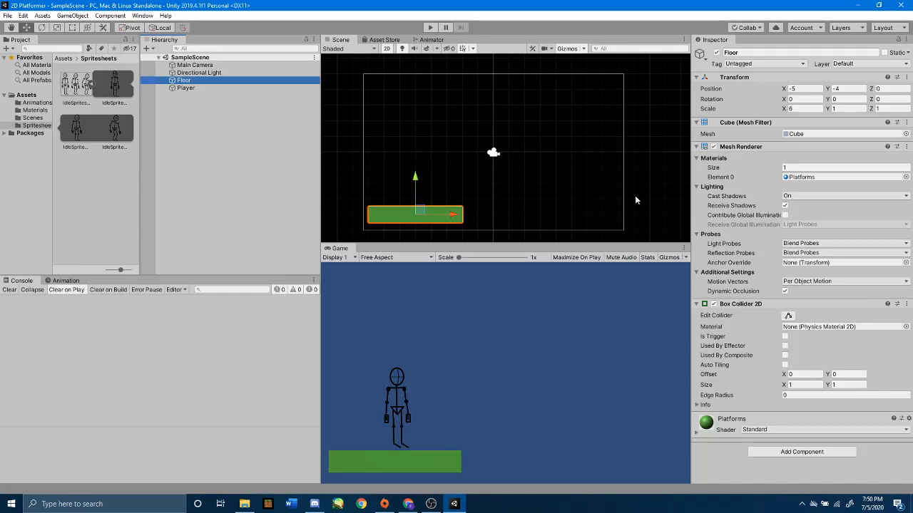
# Duplicate the Floor object in the scene
pyautogui.click(212, 105)
pyautogui.click(208, 82)
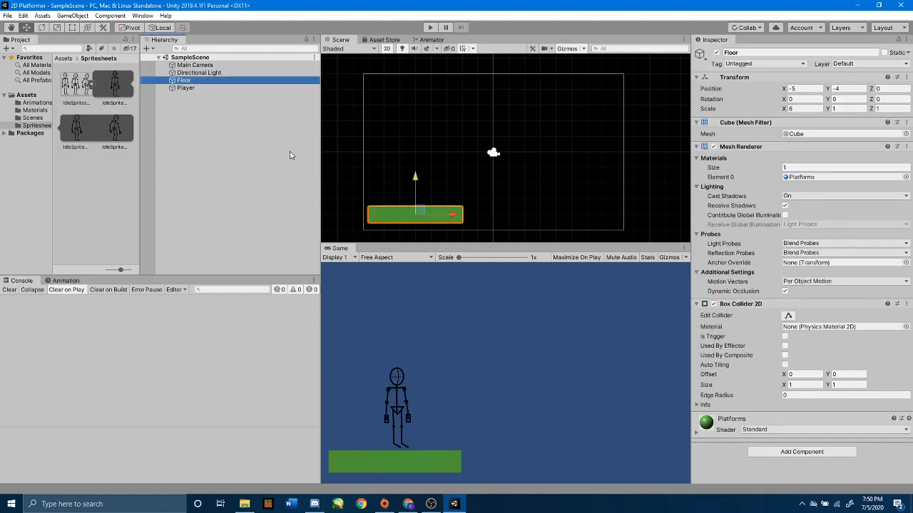
pyautogui.hotkey('ctrl', 'd')
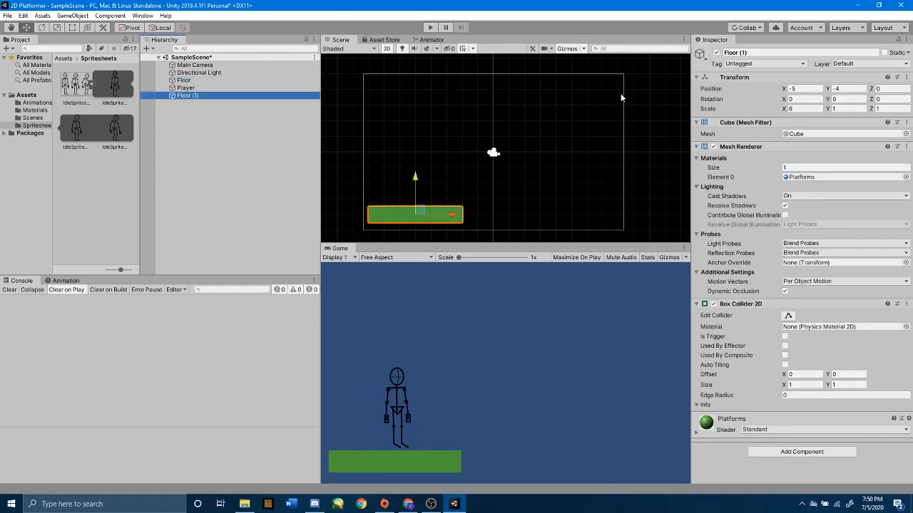
# Rename the duplicated floor as Floor 2 and move it along the X axis to about X 4.92
pyautogui.click(778, 52)
pyautogui.click(778, 52)
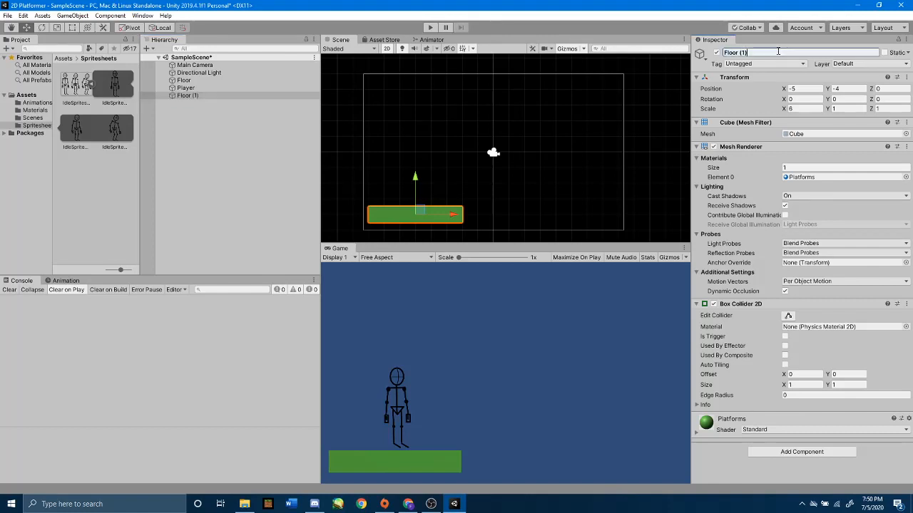
pyautogui.press('BackSpace')
pyautogui.press('BackSpace')
pyautogui.press('BackSpace')
pyautogui.press('BackSpace')
pyautogui.press('Return')
pyautogui.write('Floor 2')
pyautogui.moveTo(460, 213); pyautogui.dragTo(611, 204)
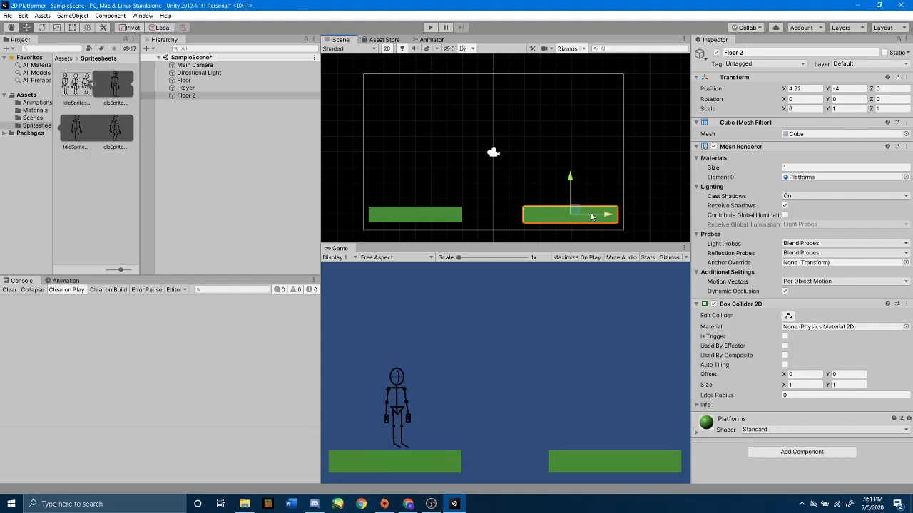
# Create an empty game object at the root of the scene and name it Platforms
pyautogui.click(217, 193)
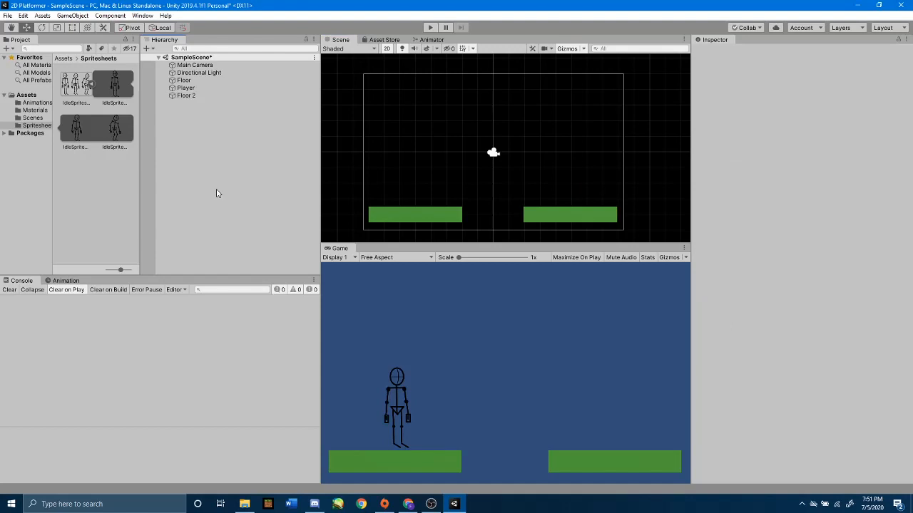
pyautogui.rightClick(217, 145)
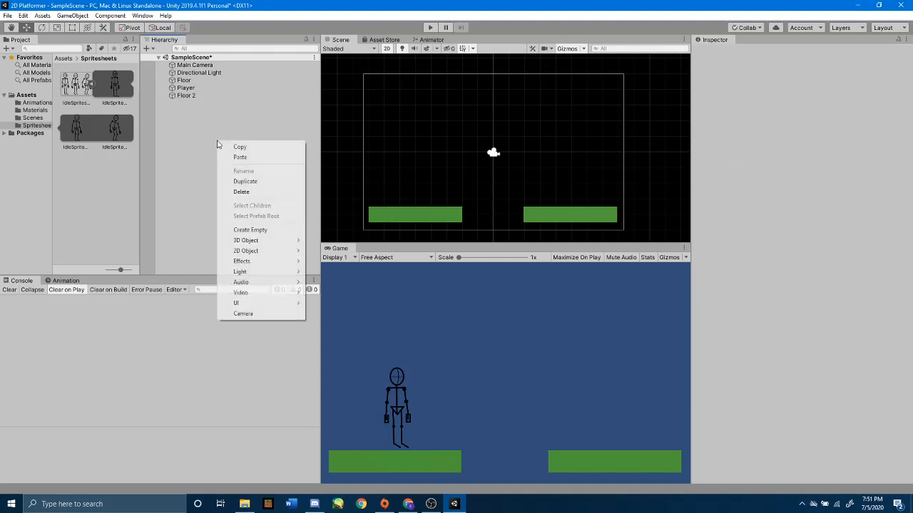
pyautogui.click(261, 229)
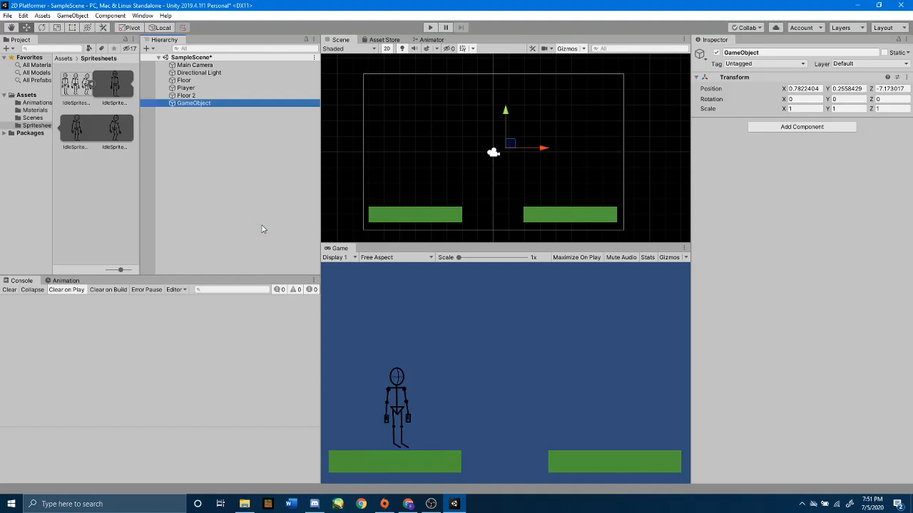
pyautogui.click(749, 53)
pyautogui.doubleClick(750, 53)
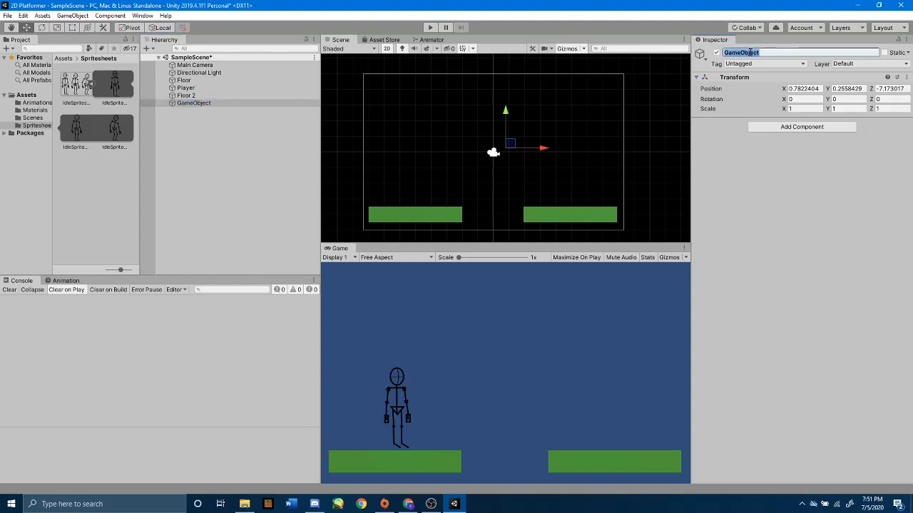
pyautogui.write('Platforms')
pyautogui.press('Return')
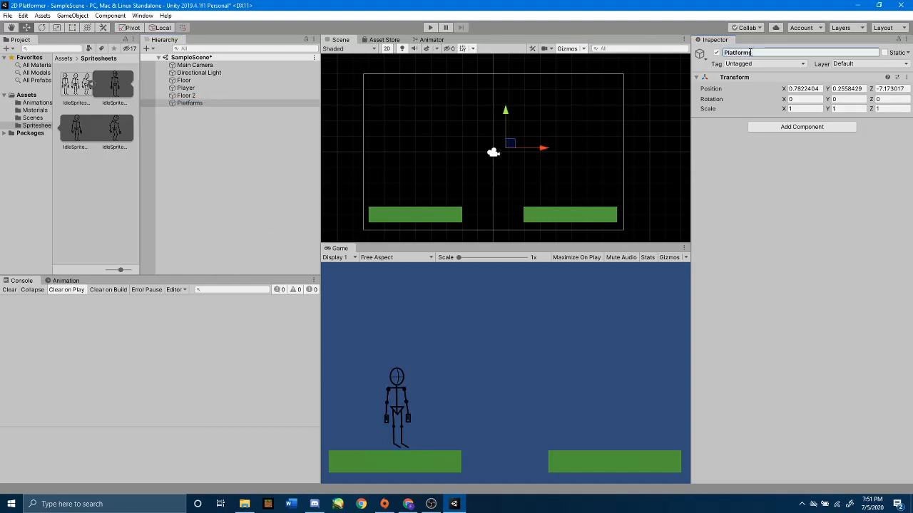
# Make Floor and Floor 2 children of the Platforms object and save the scene
pyautogui.click(222, 81)
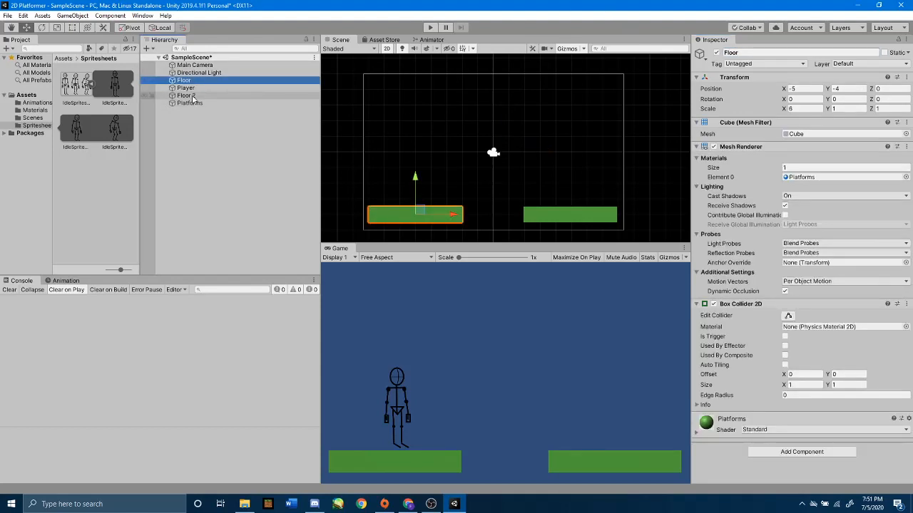
pyautogui.keyDown('ctrl'); pyautogui.click(192, 97); pyautogui.keyUp('ctrl')
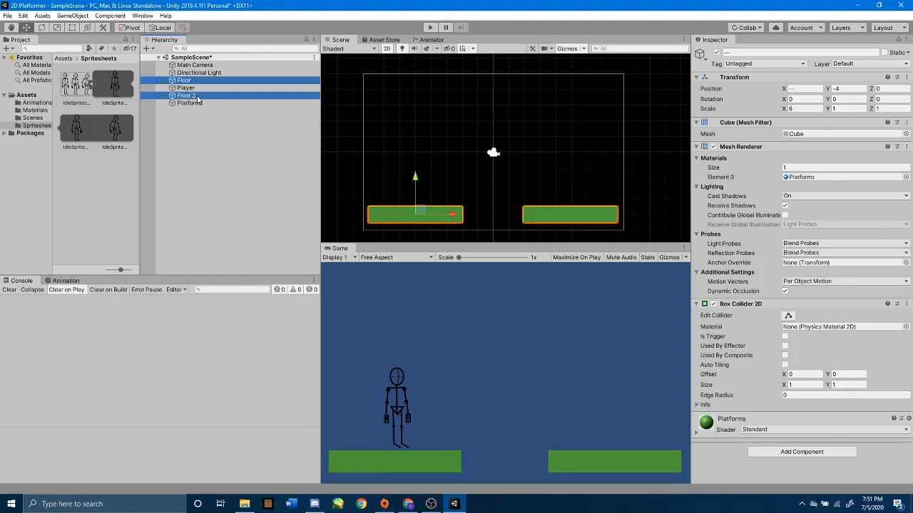
pyautogui.moveTo(197, 100); pyautogui.dragTo(198, 106)
pyautogui.click(166, 87)
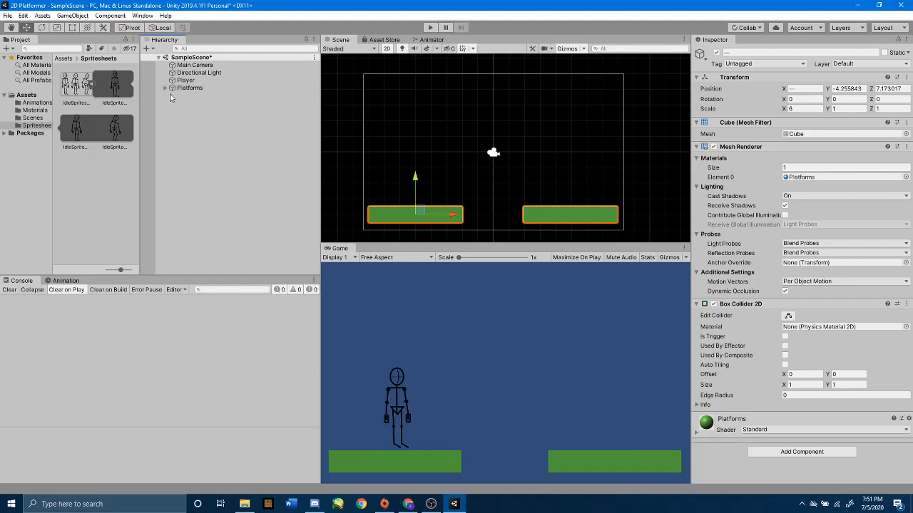
pyautogui.click(227, 143)
pyautogui.hotkey('ctrl', 's')
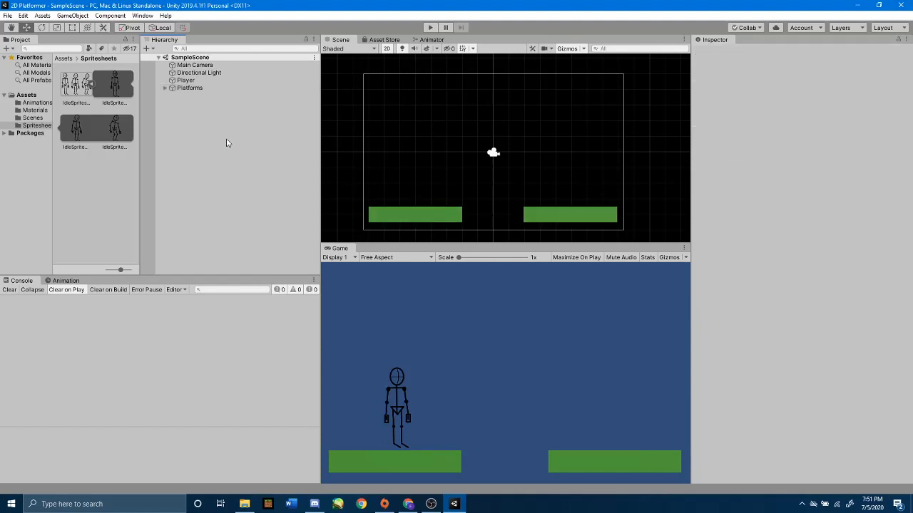